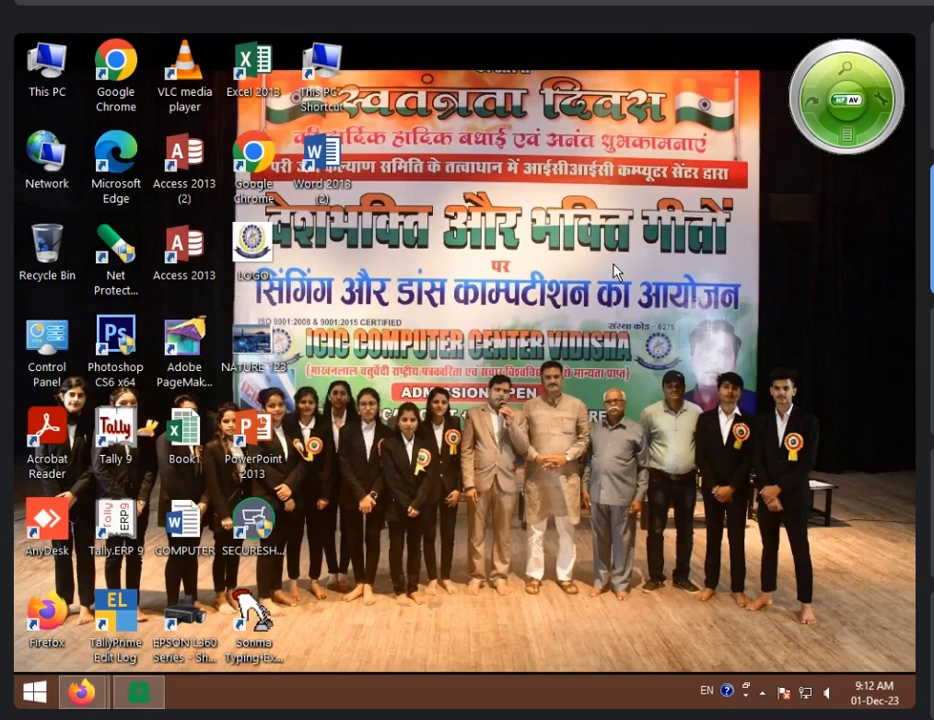
# - Refresh the desktop, then launch Excel 2013 and open the 9.00 TO 9.30 AM EXCEL CLASS workbook
pyautogui.rightClick(477, 276)
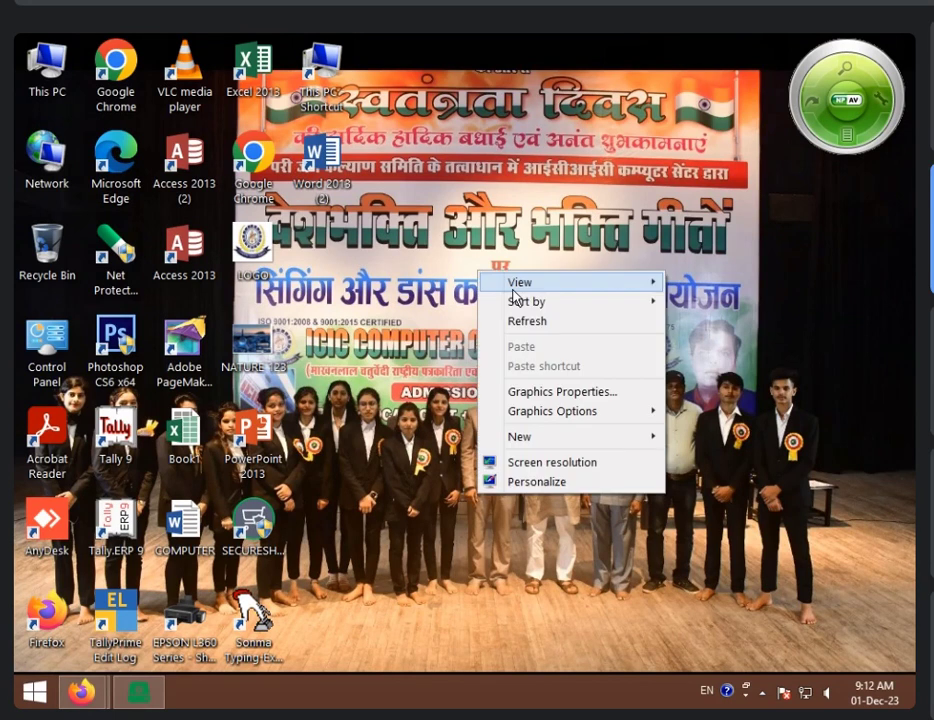
pyautogui.click(545, 320)
pyautogui.rightClick(440, 229)
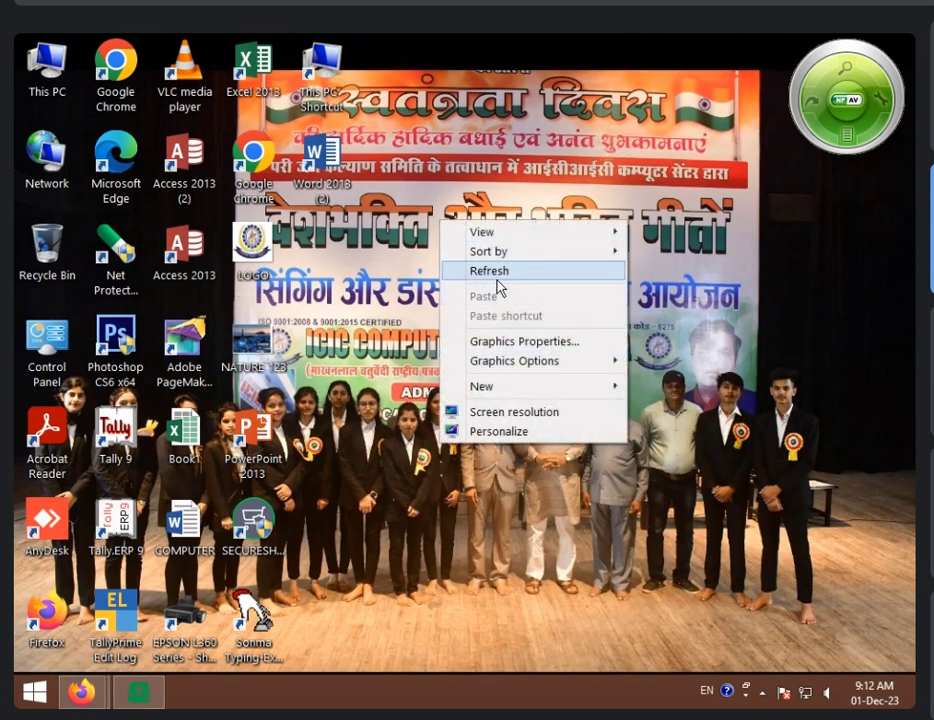
pyautogui.click(492, 272)
pyautogui.rightClick(477, 256)
pyautogui.click(518, 308)
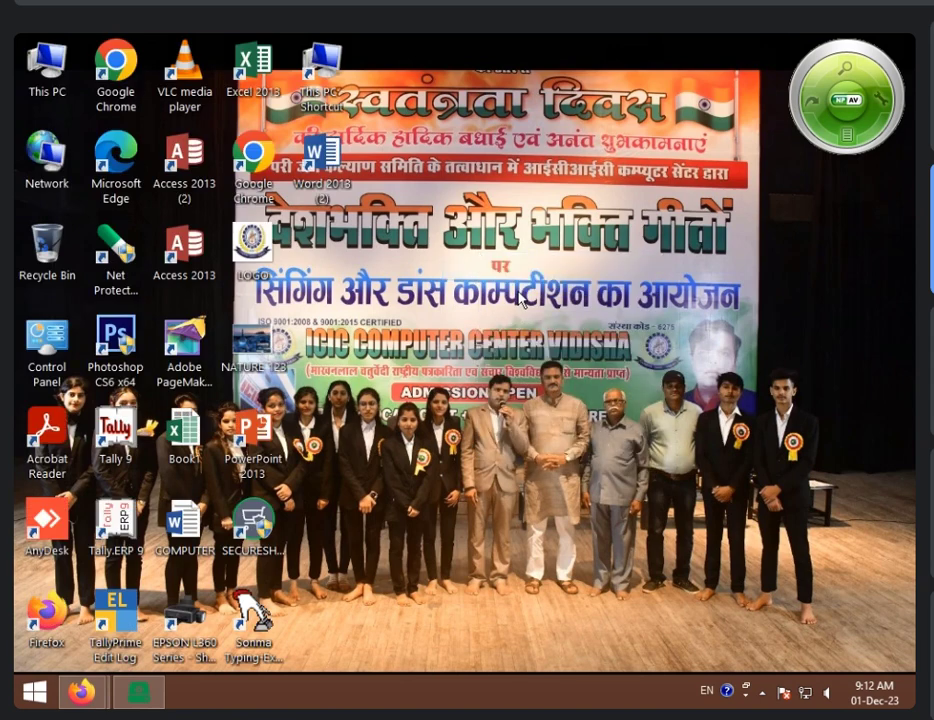
pyautogui.doubleClick(268, 88)
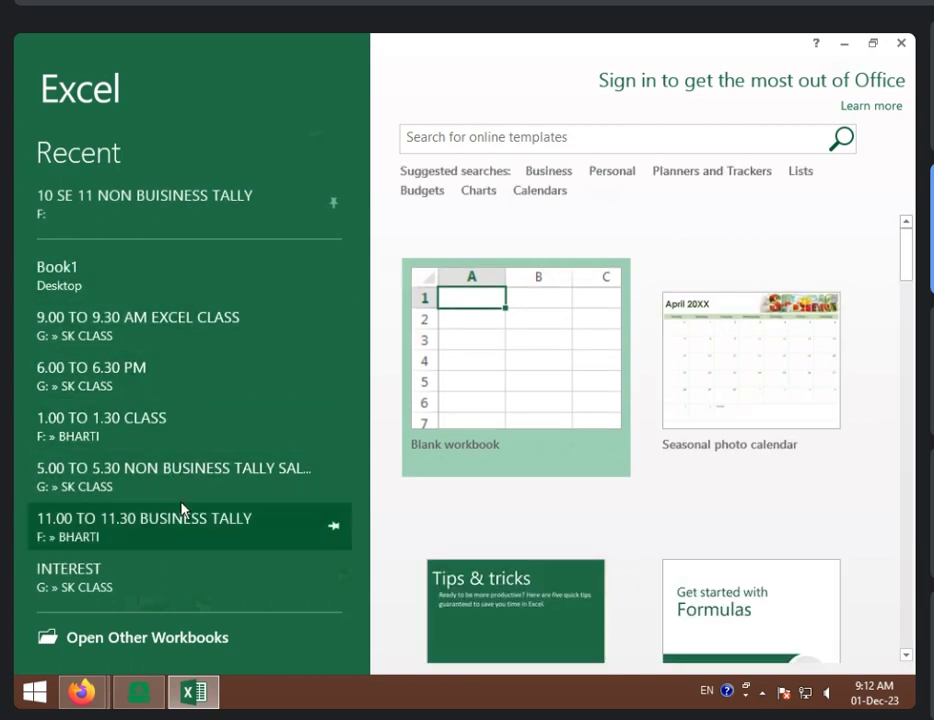
pyautogui.click(152, 333)
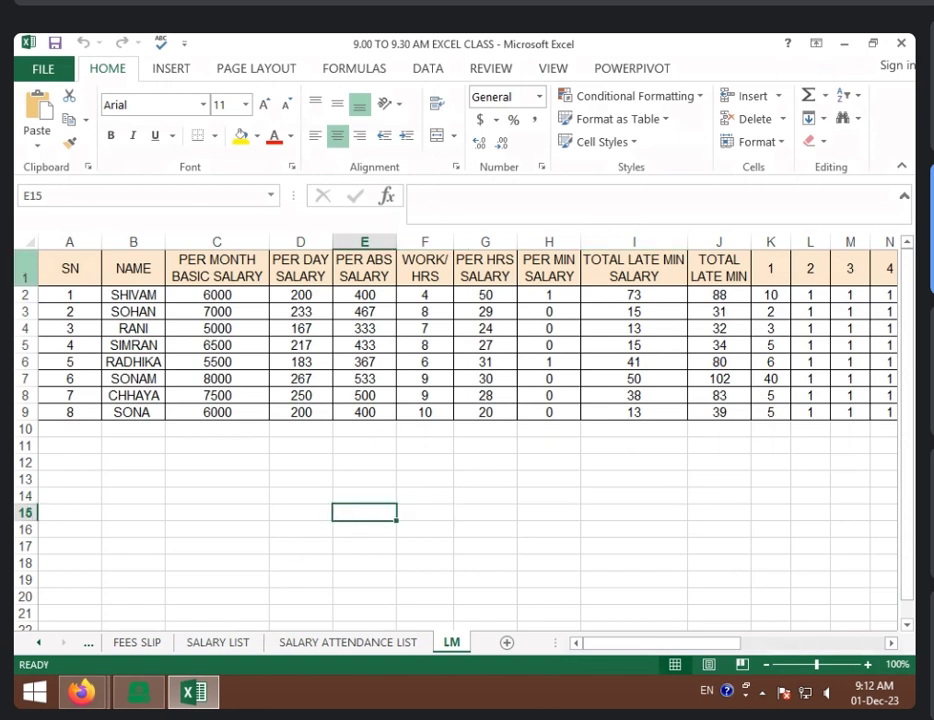
# - Make all text on the LM sheet bold
pyautogui.click(24, 243)
pyautogui.click(110, 138)
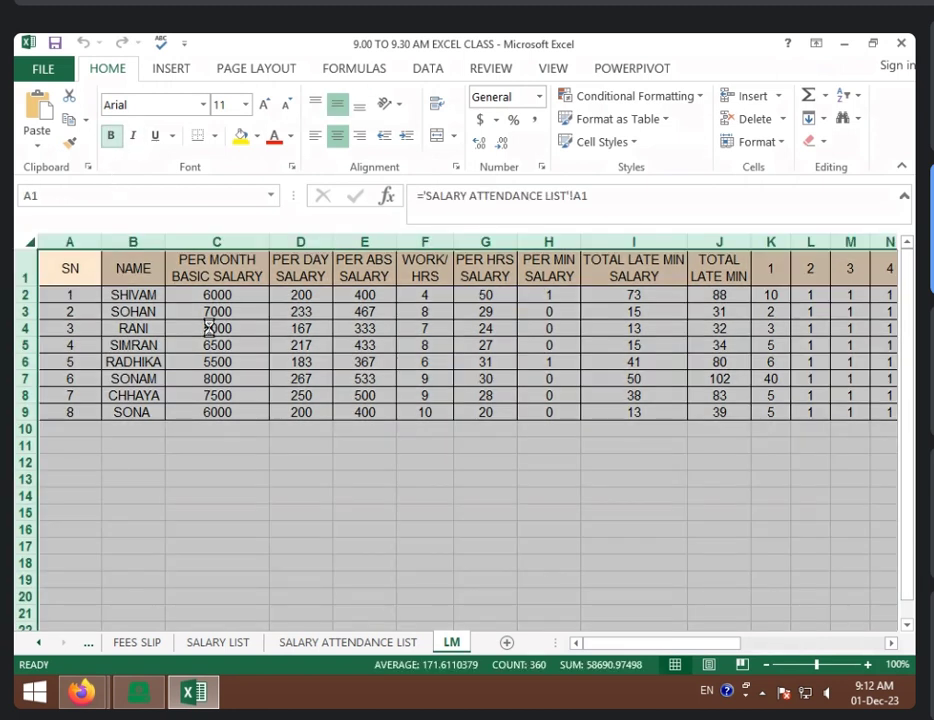
pyautogui.click(238, 376)
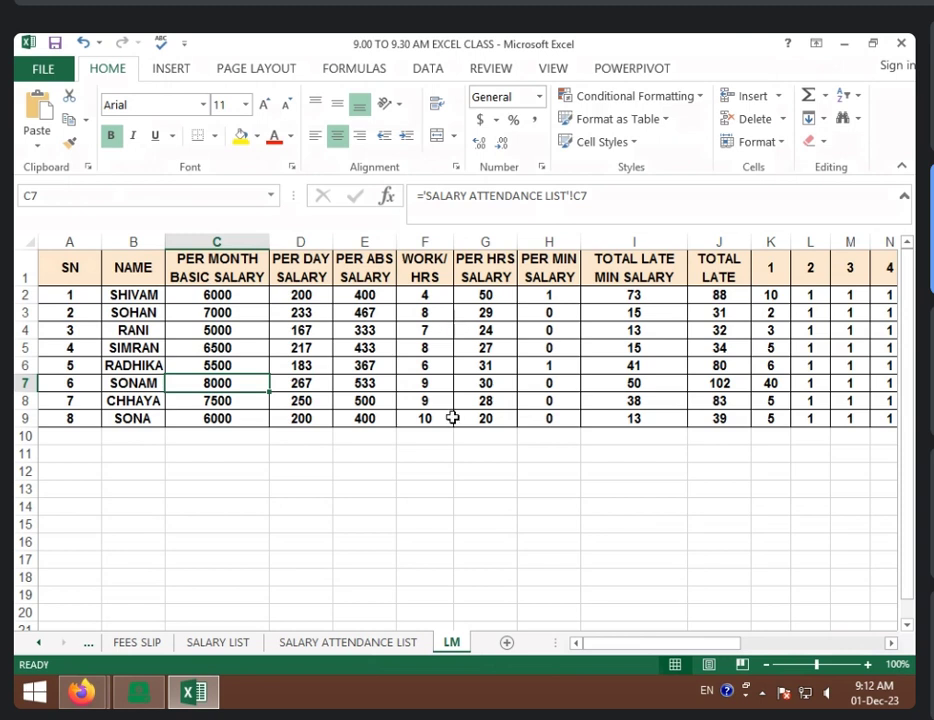
# - Narrow the SN column A to fit the serial numbers
pyautogui.click(458, 435)
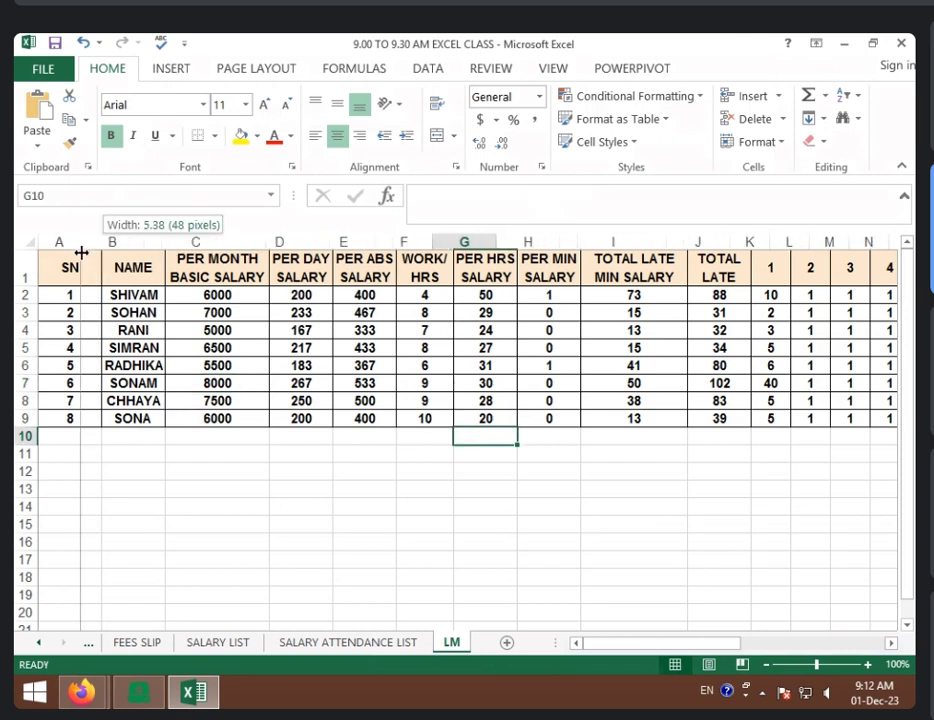
pyautogui.moveTo(102, 246); pyautogui.dragTo(66, 253)
pyautogui.click(388, 506)
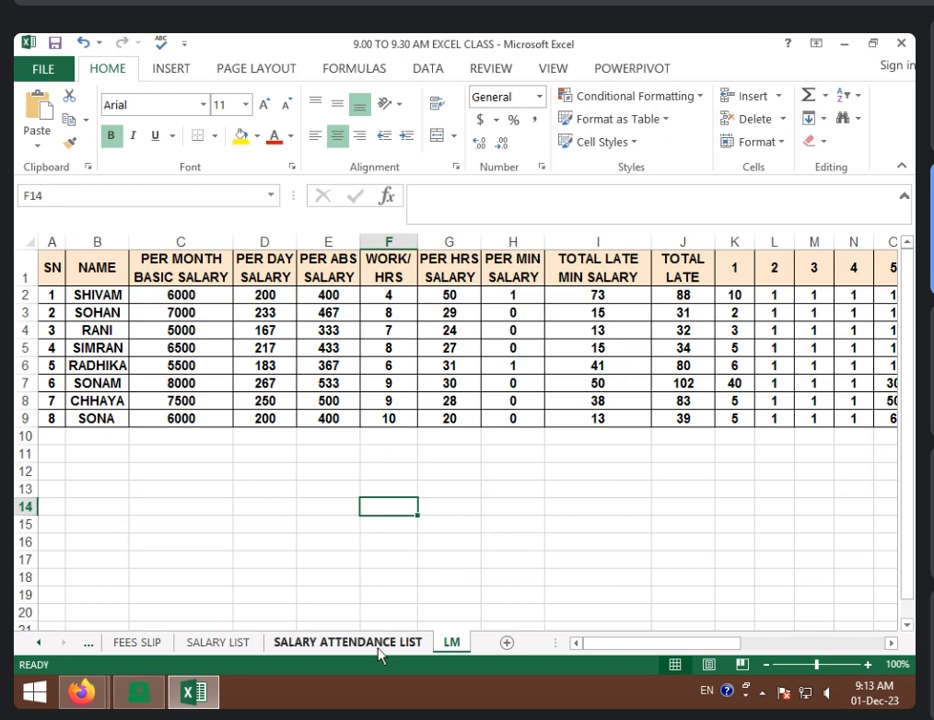
pyautogui.click(380, 645)
# - Insert two blank columns, E and F, ahead of TOTAL P on SALARY ATTENDANCE LIST
pyautogui.click(312, 296)
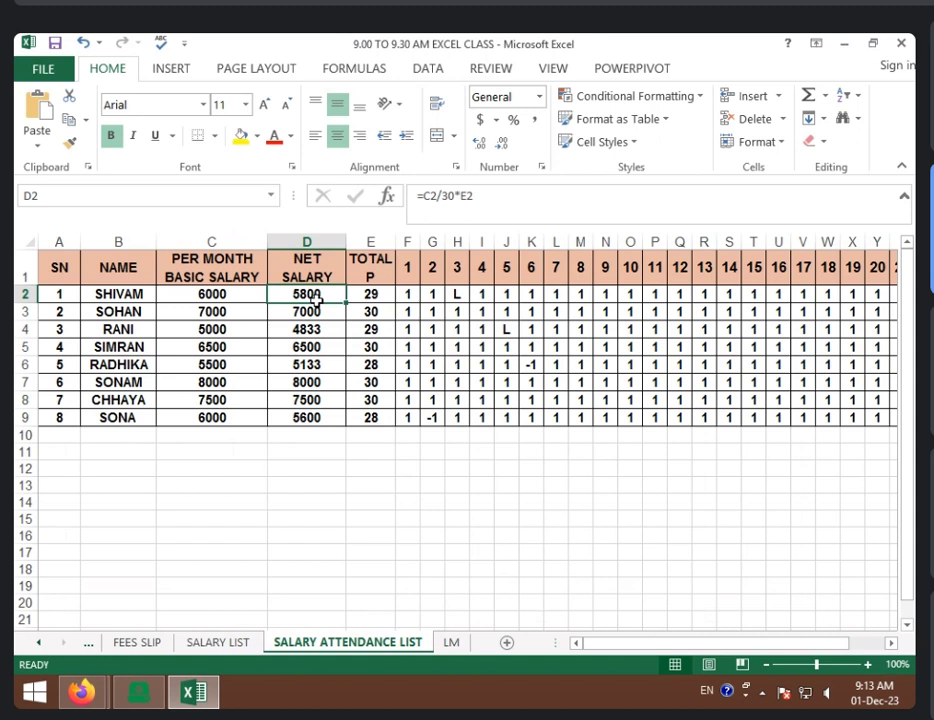
pyautogui.click(383, 240)
pyautogui.rightClick(381, 240)
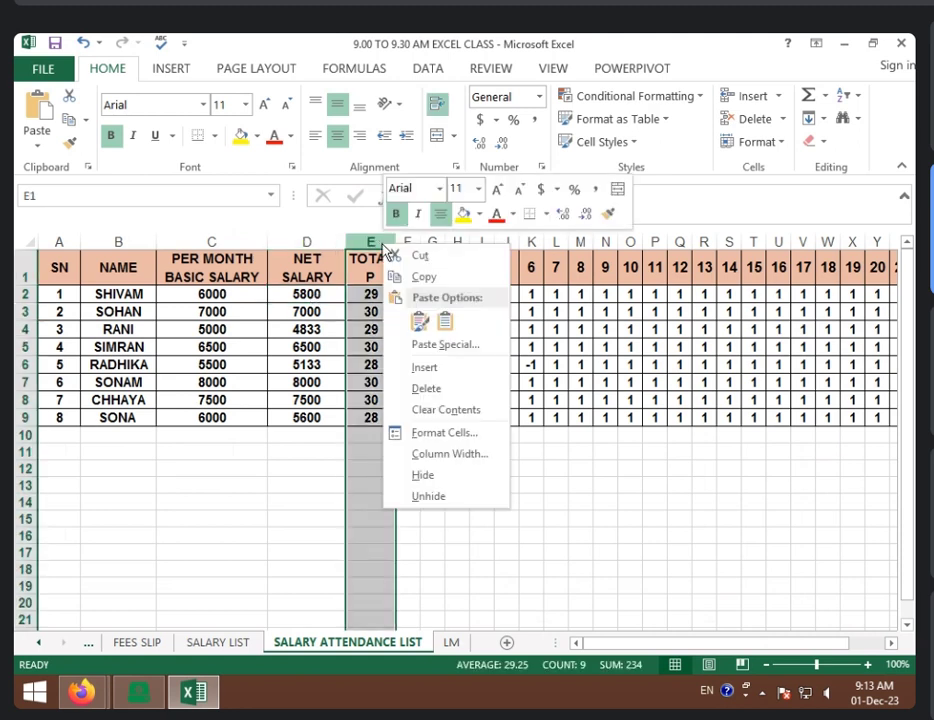
pyautogui.click(419, 366)
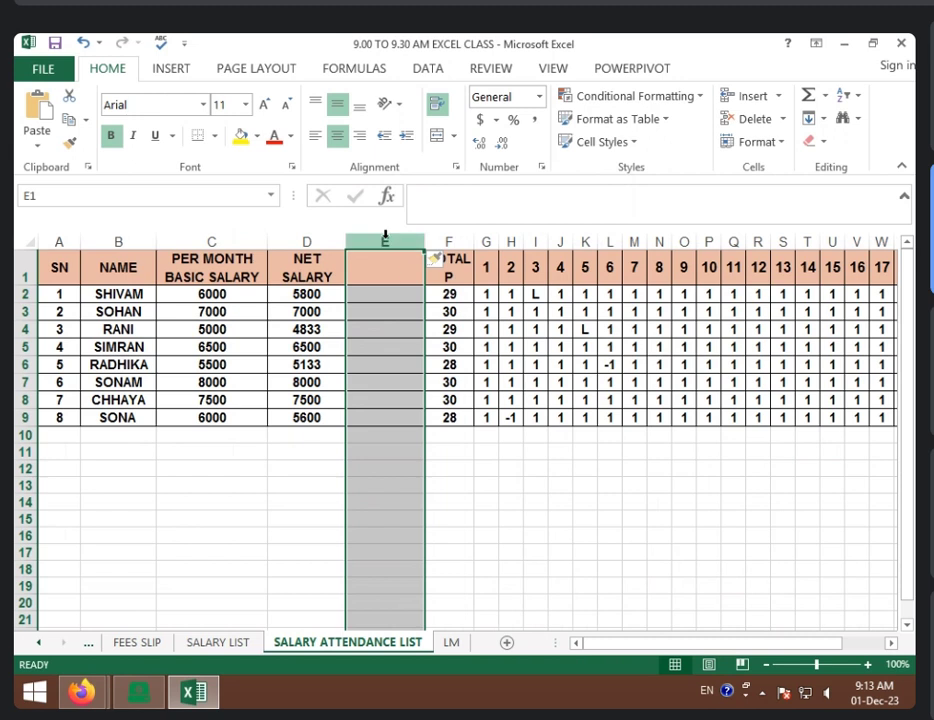
pyautogui.rightClick(387, 241)
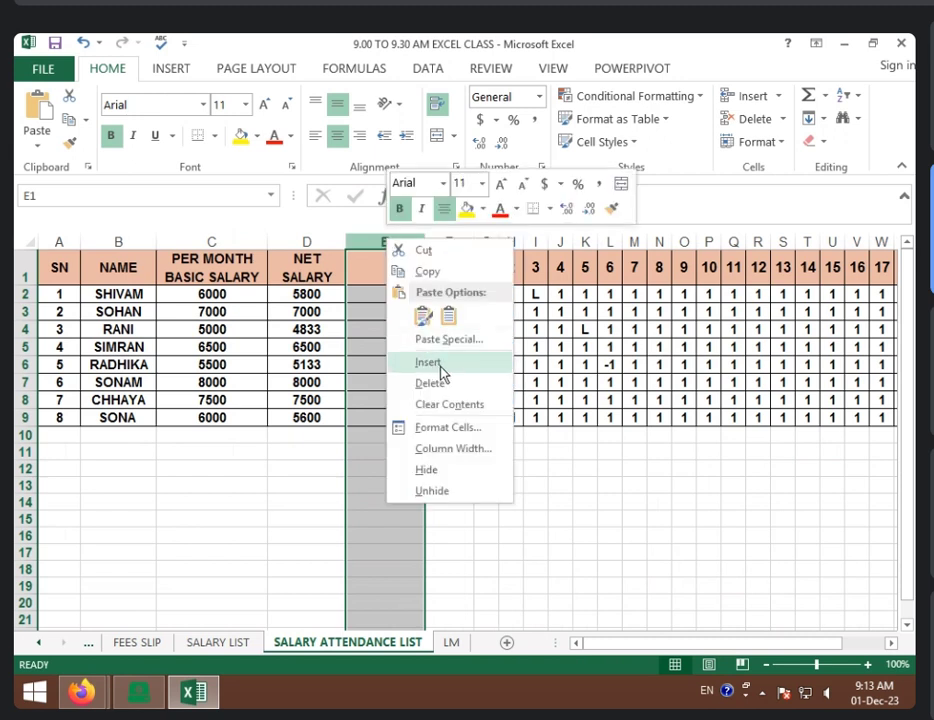
pyautogui.click(432, 363)
pyautogui.press('F4')
pyautogui.click(484, 380)
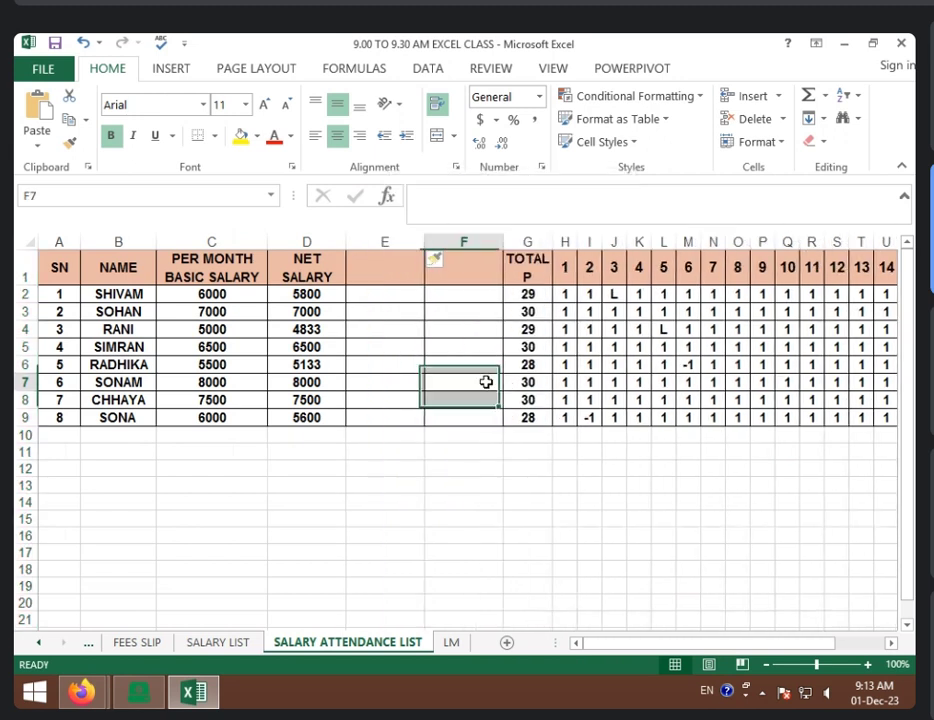
pyautogui.click(396, 269)
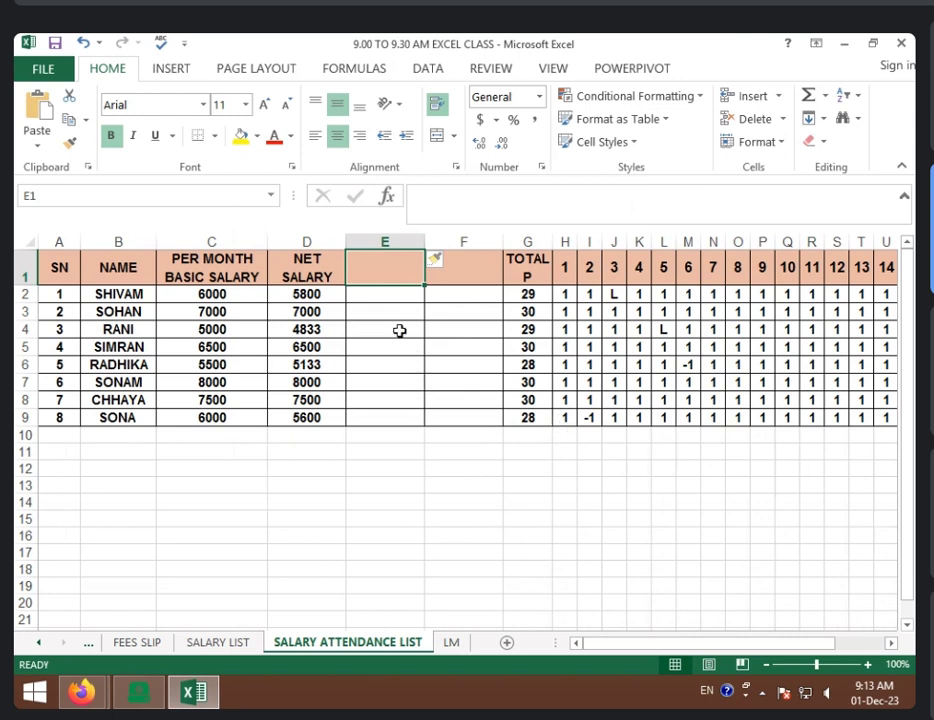
# - Enter the heading AFTER LATE MIN SALARY in capitals into cell E1
pyautogui.write('after')
pyautogui.press('BackSpace')
pyautogui.press('BackSpace')
pyautogui.press('BackSpace')
pyautogui.press('BackSpace')
pyautogui.press('BackSpace')
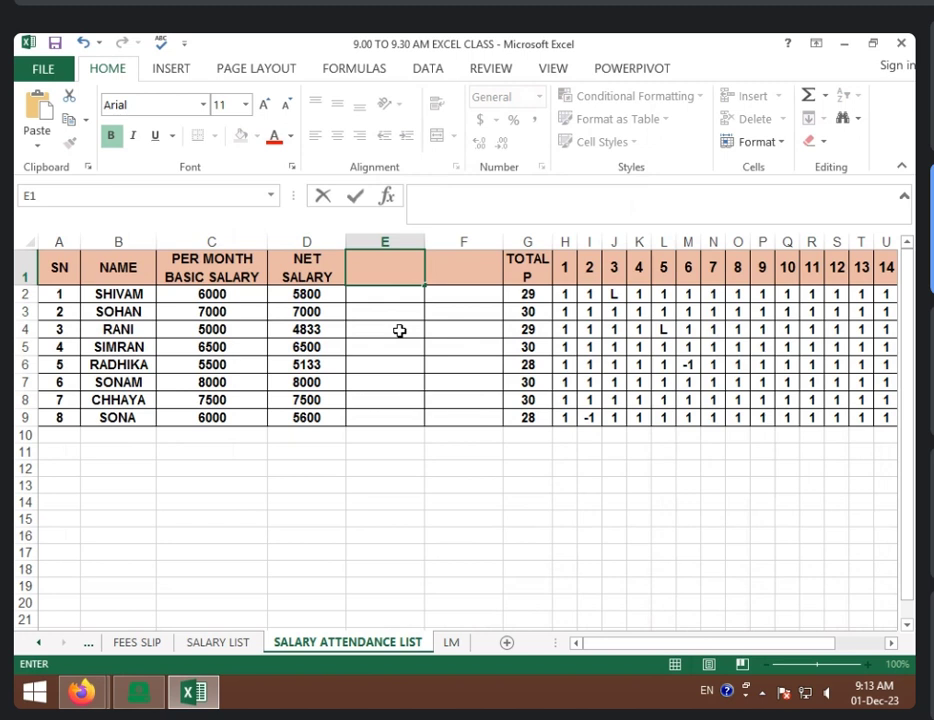
pyautogui.write('AFTER LA')
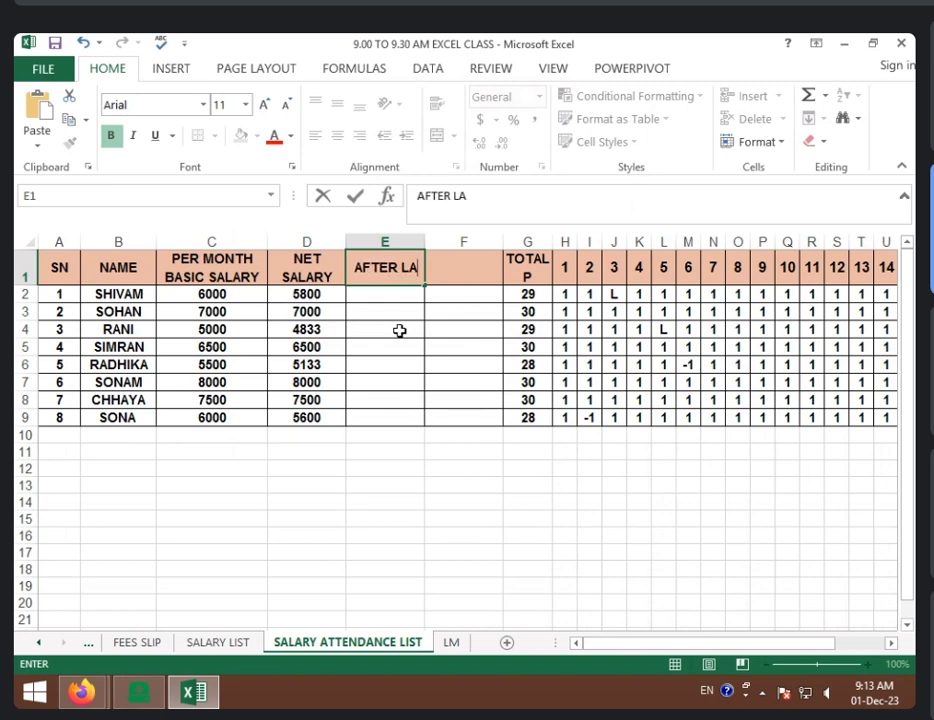
pyautogui.write('TE')
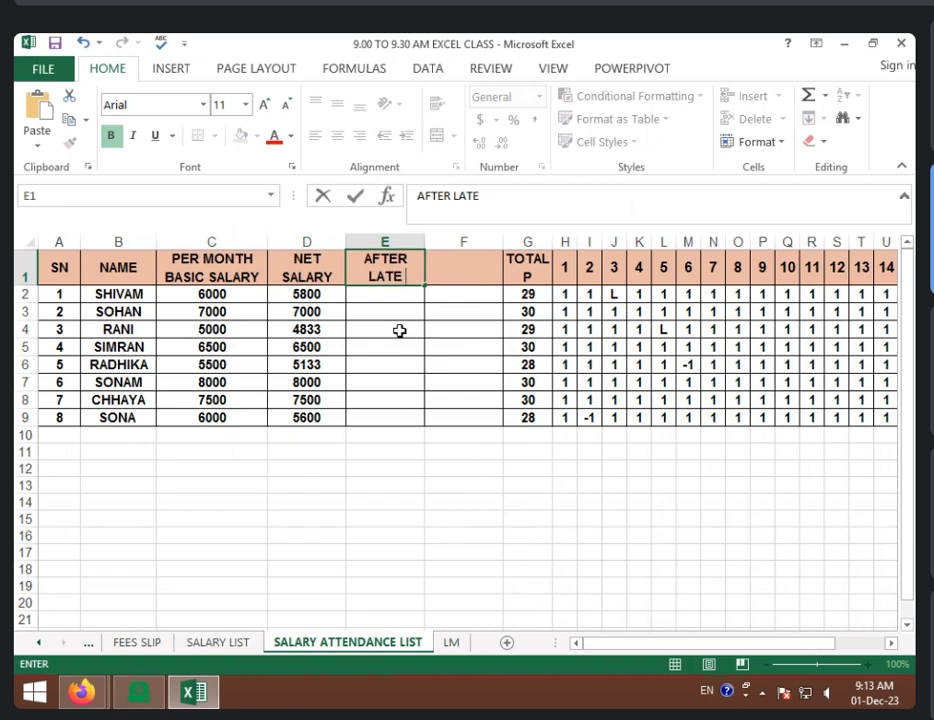
pyautogui.write(' MIN')
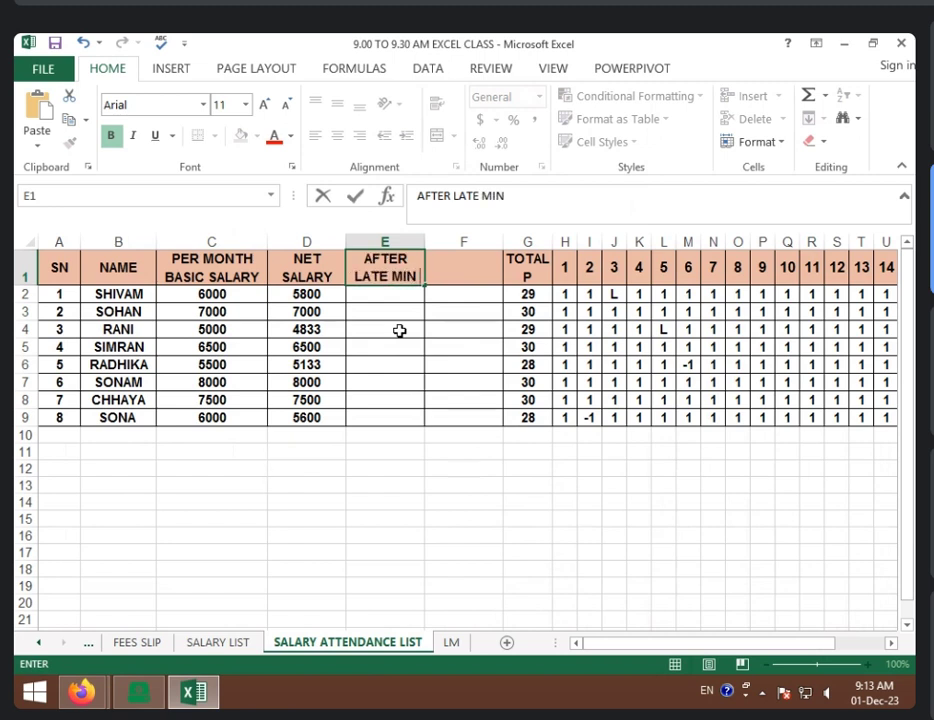
pyautogui.write(' SALARY')
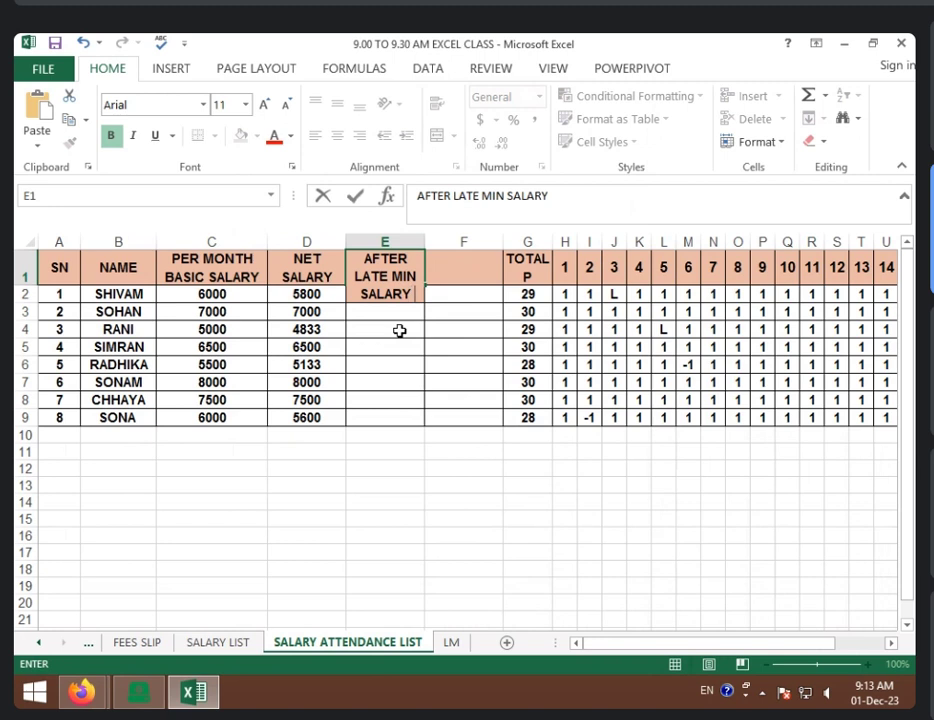
pyautogui.moveTo(427, 350); pyautogui.dragTo(483, 346)
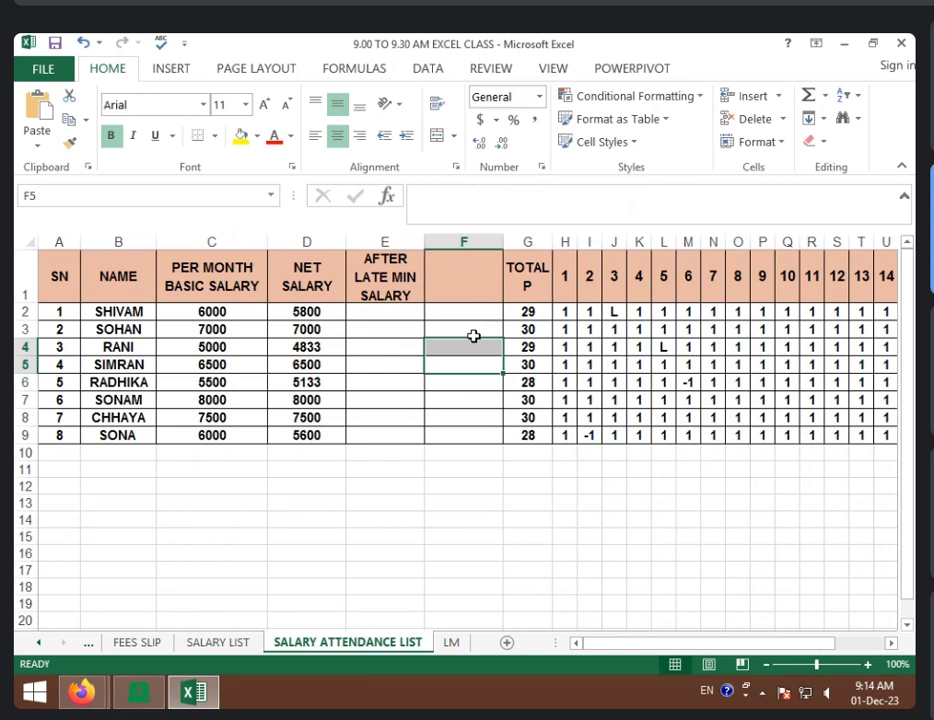
# - Link header cell F1 to the LM sheet's TOTAL LATE MIN SALARY header with =LM!I1
pyautogui.click(472, 291)
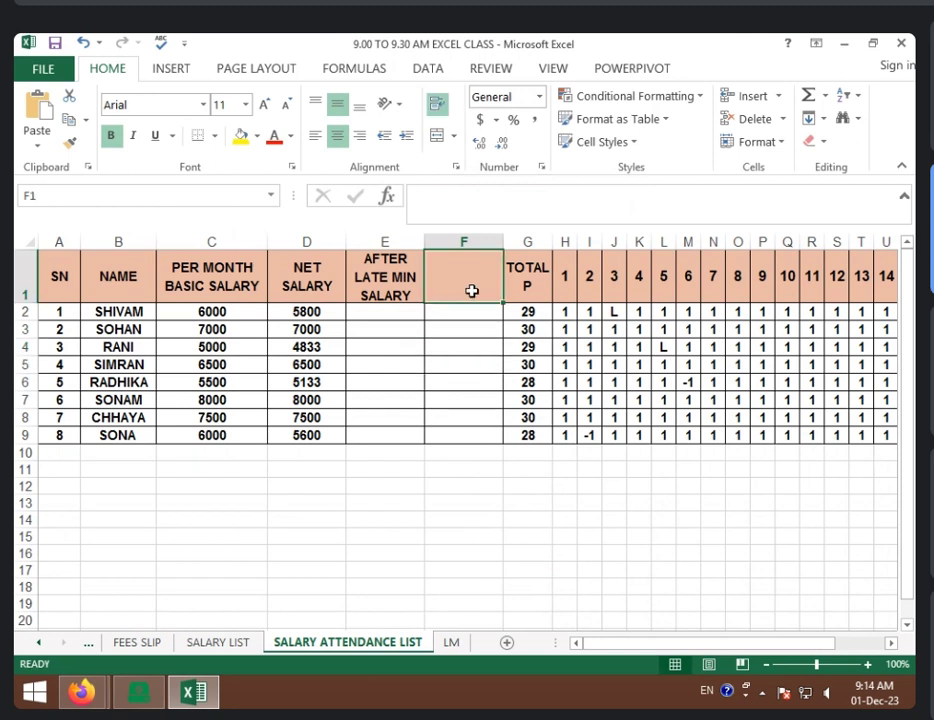
pyautogui.click(453, 643)
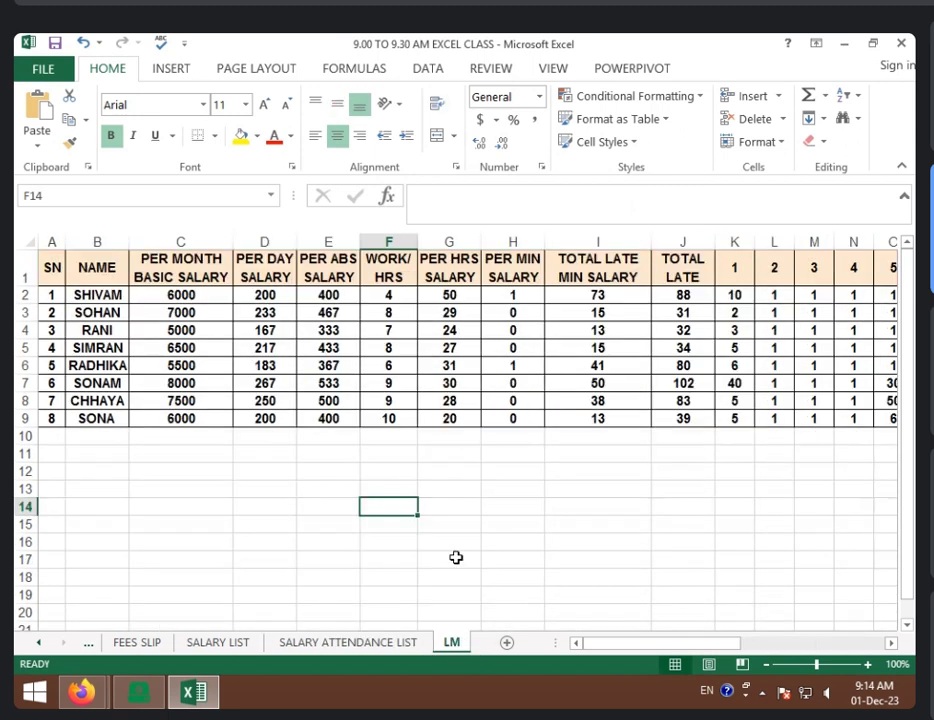
pyautogui.click(610, 277)
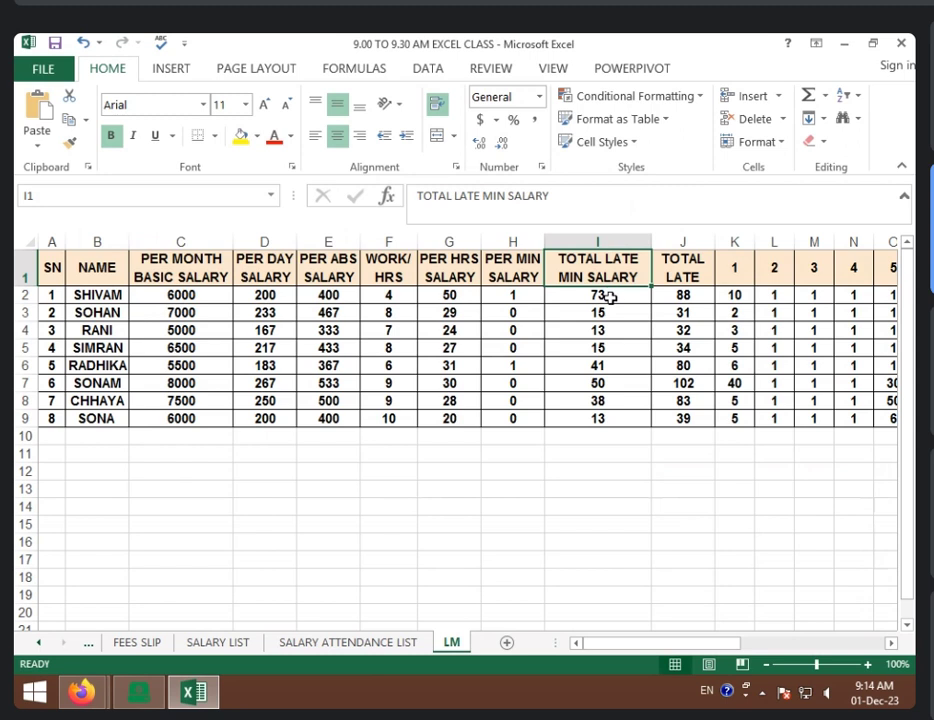
pyautogui.click(392, 648)
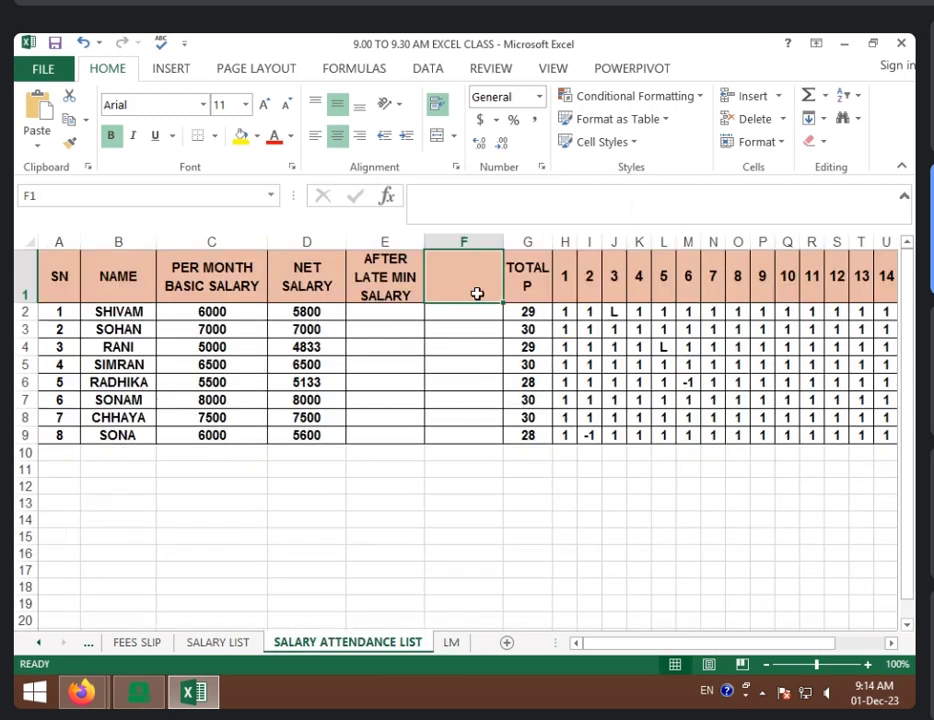
pyautogui.write('=')
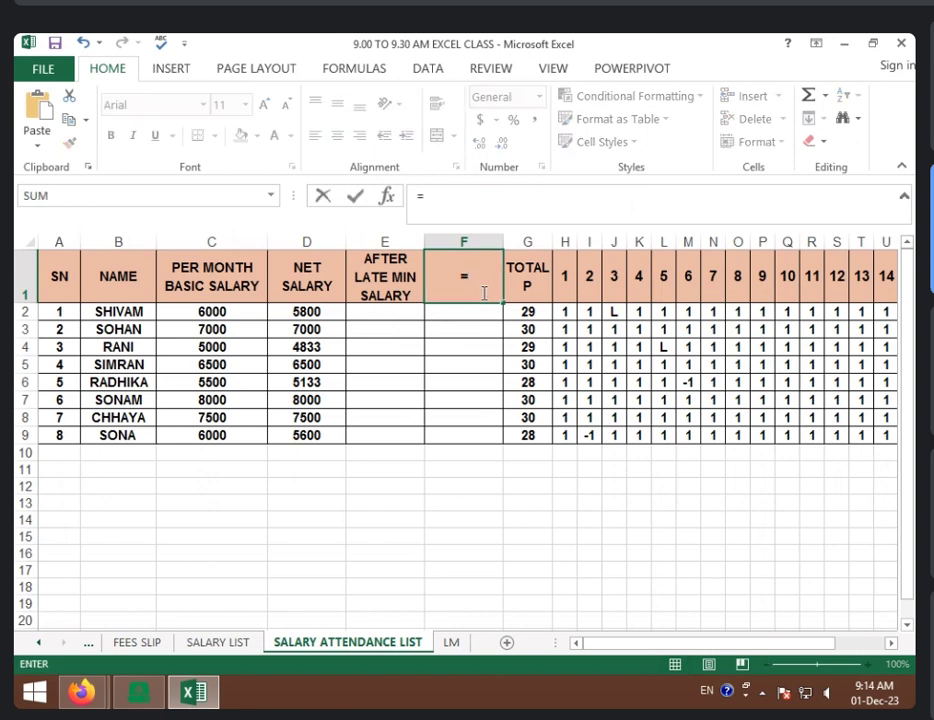
pyautogui.click(450, 642)
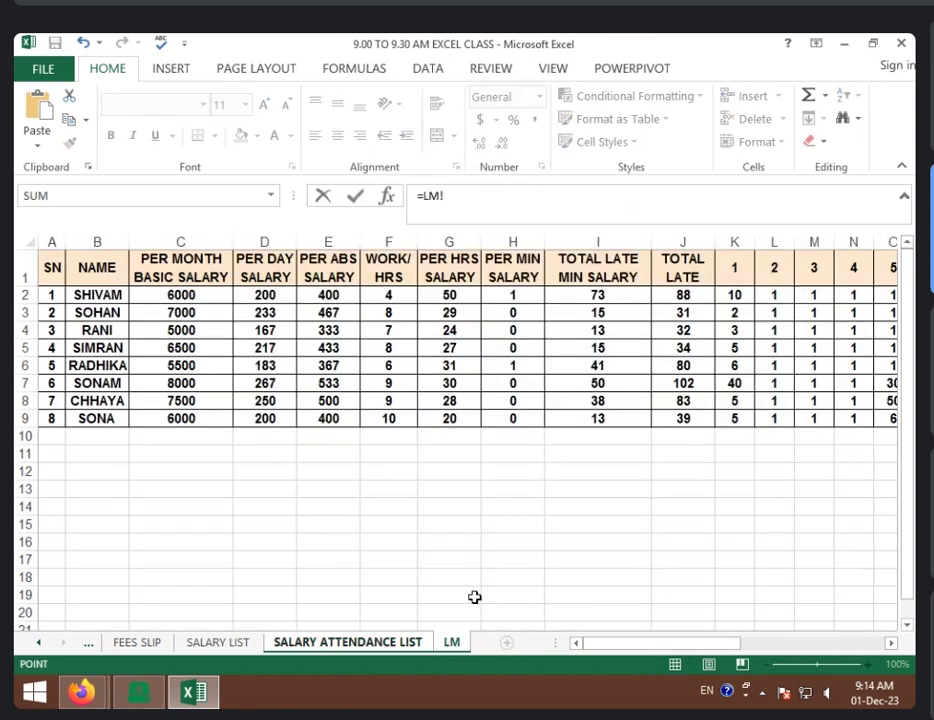
pyautogui.click(628, 268)
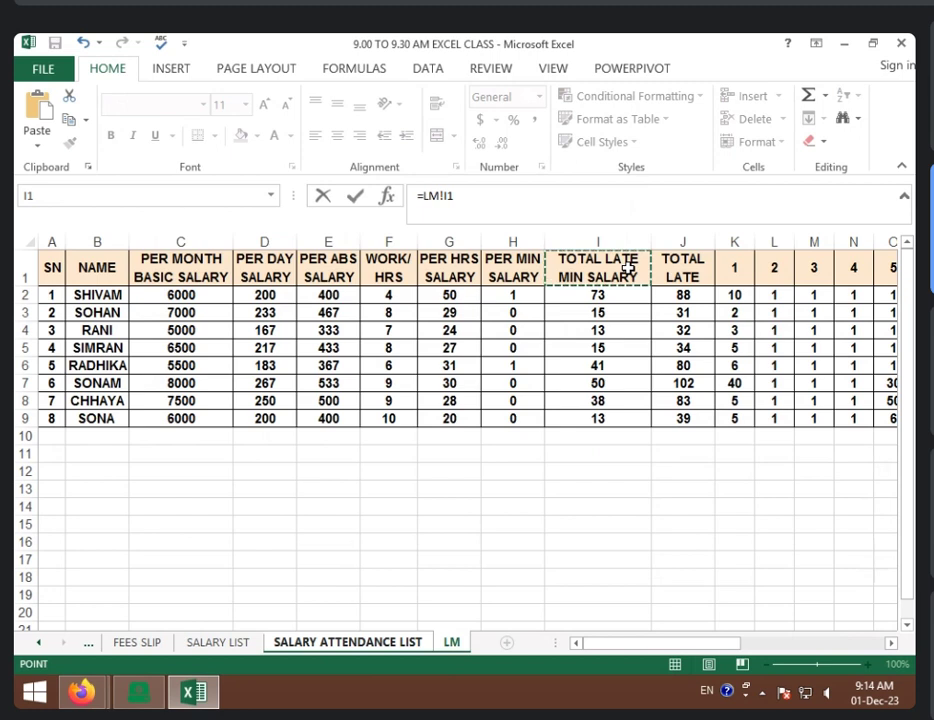
pyautogui.press('Return')
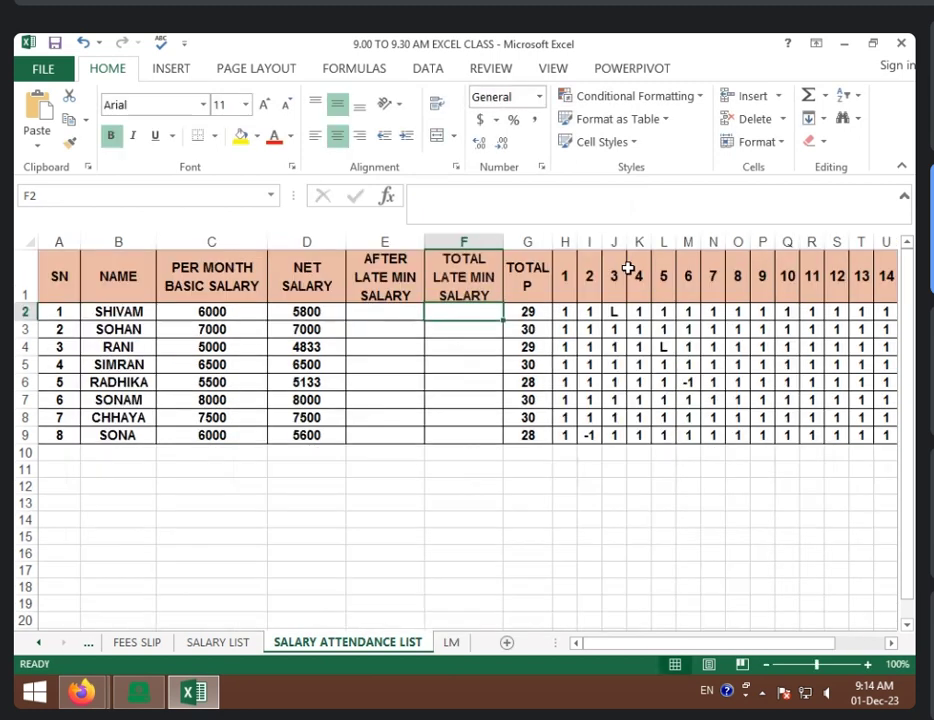
pyautogui.click(497, 276)
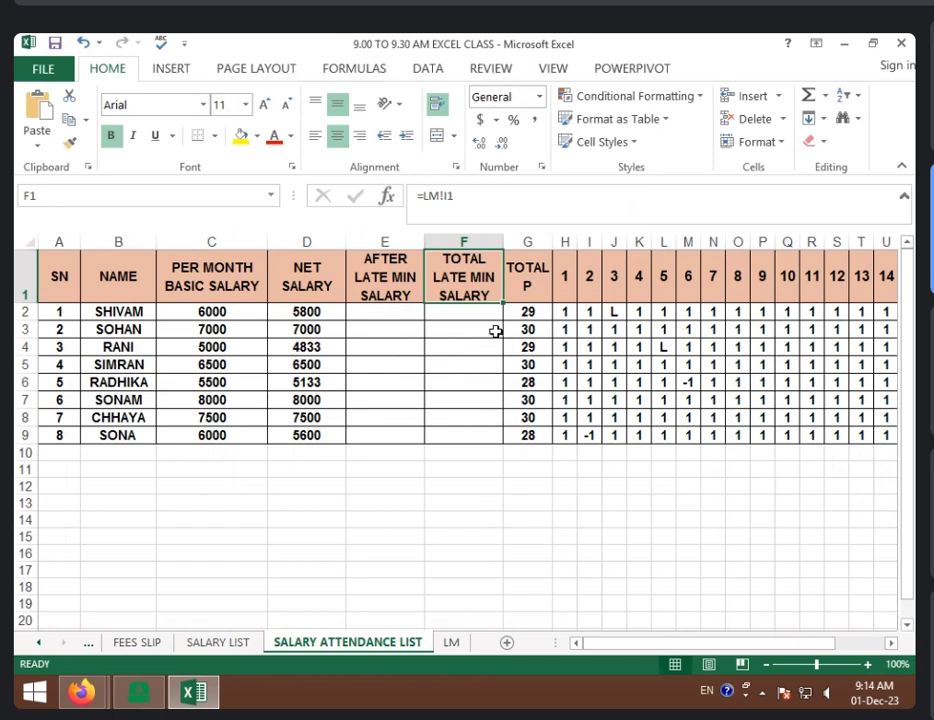
# - Undo an accidental formatting change and reselect header cell F1
pyautogui.moveTo(504, 298); pyautogui.dragTo(506, 437)
pyautogui.click(497, 299)
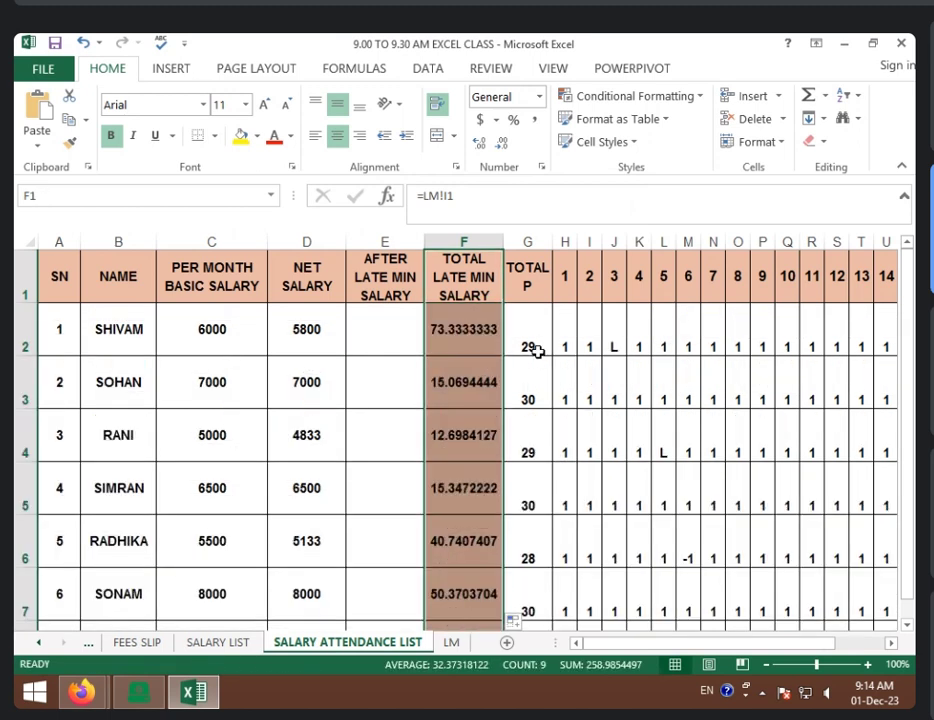
pyautogui.hotkey('ctrl', 'a')
pyautogui.scroll(-2, 537, 351)
pyautogui.hotkey('ctrl', 'z')
pyautogui.hotkey('ctrl', 'z')
pyautogui.hotkey('ctrl', 'z')
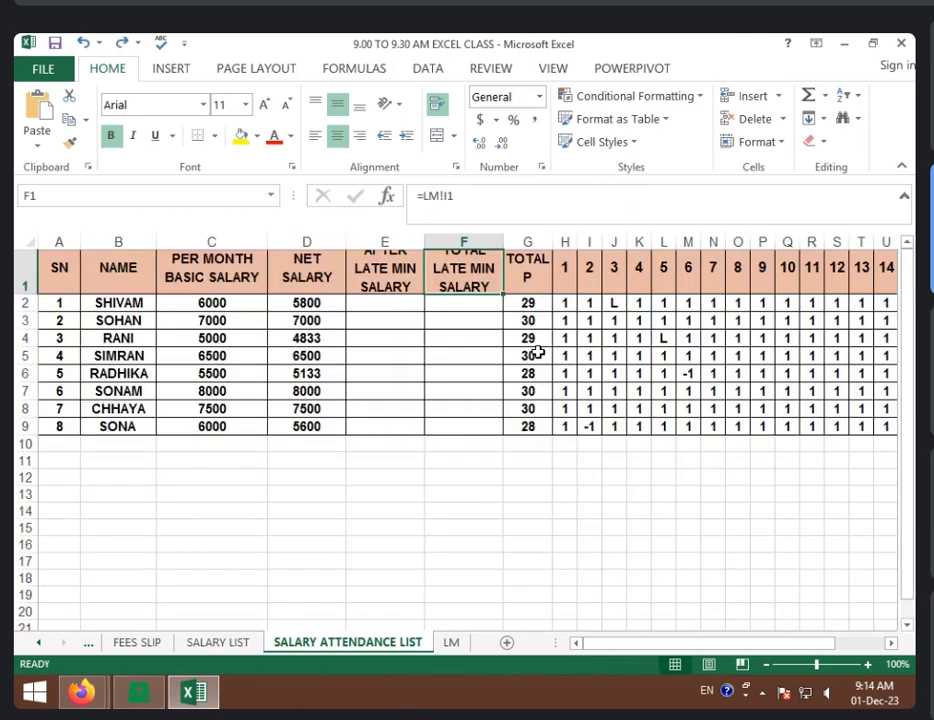
pyautogui.click(508, 312)
pyautogui.click(488, 314)
pyautogui.click(488, 297)
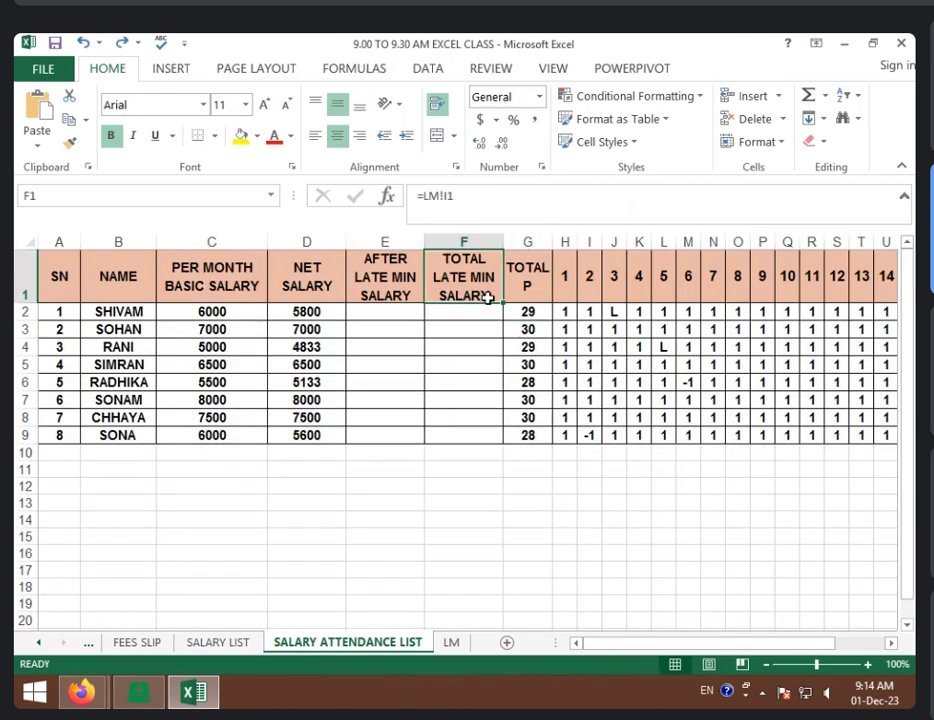
# - Copy the TOTAL LATE MIN SALARY header from LM's I1 and paste it over F1's link
pyautogui.click(451, 642)
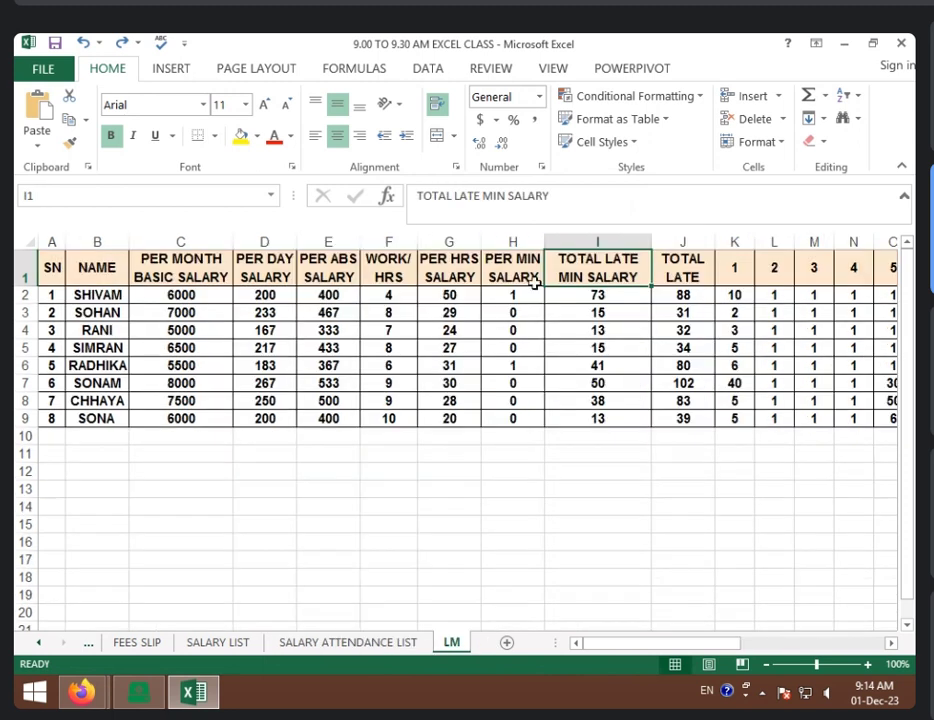
pyautogui.click(602, 313)
pyautogui.click(600, 276)
pyautogui.hotkey('ctrl', 'c')
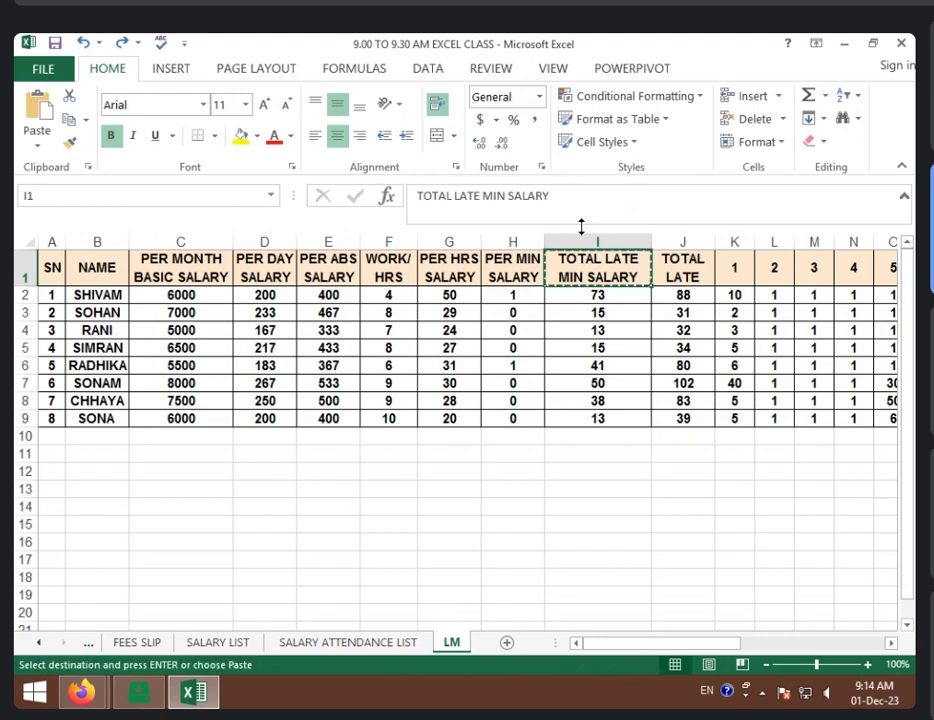
pyautogui.click(510, 314)
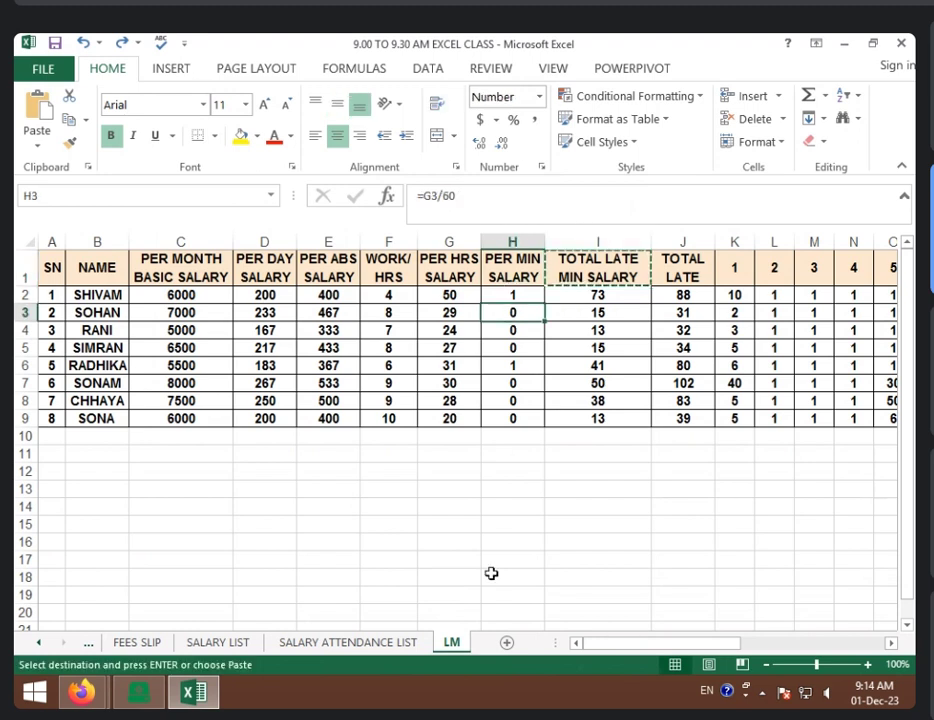
pyautogui.click(348, 642)
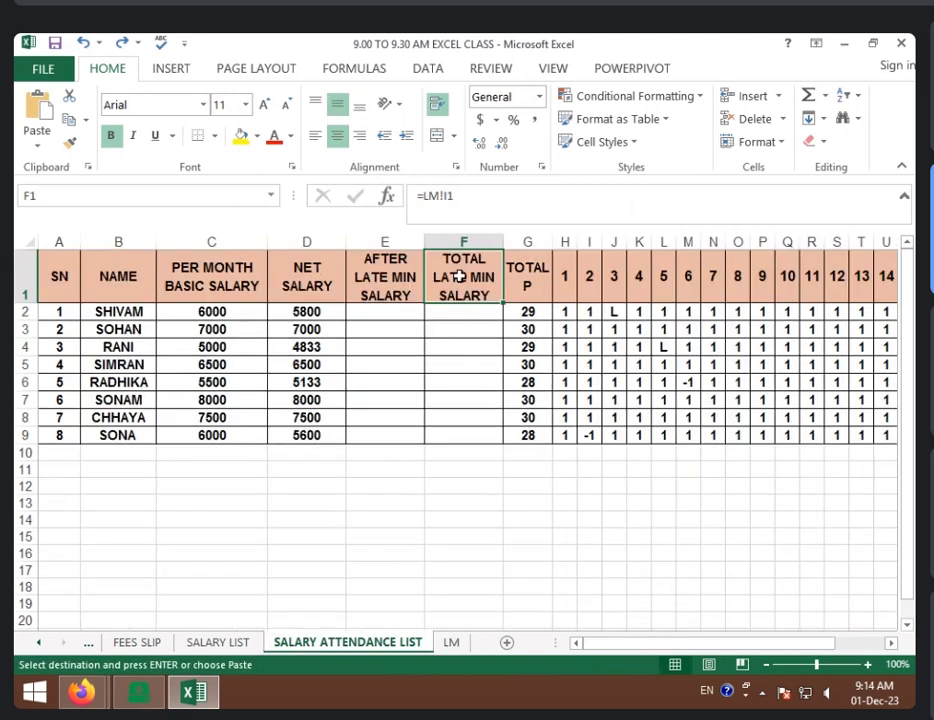
pyautogui.hotkey('ctrl', 'v')
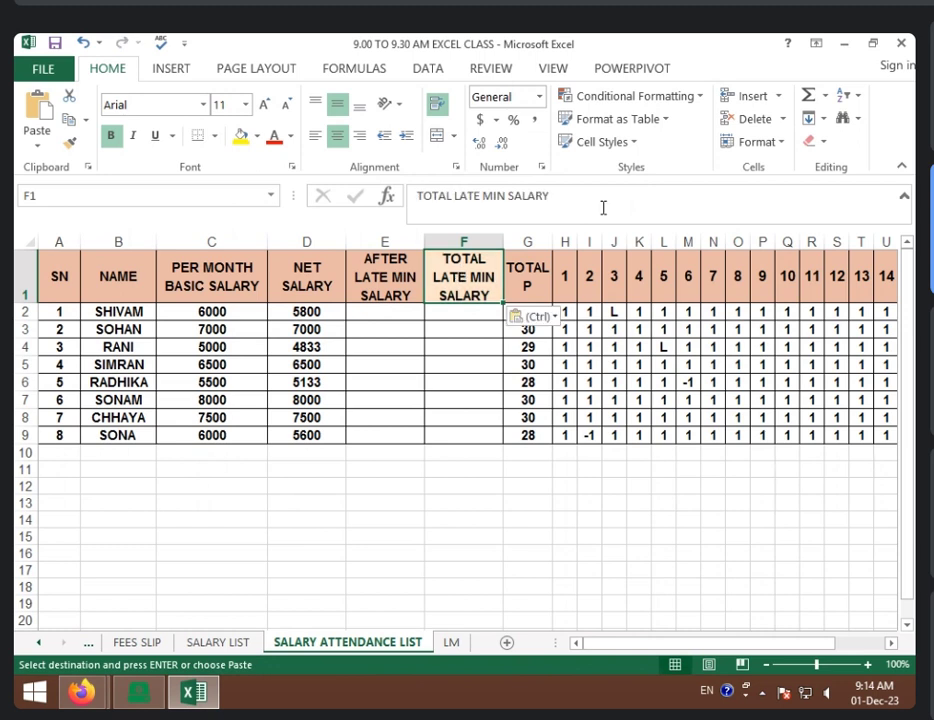
# - Apply E1's heading format to F1 with Format Painter
pyautogui.click(481, 324)
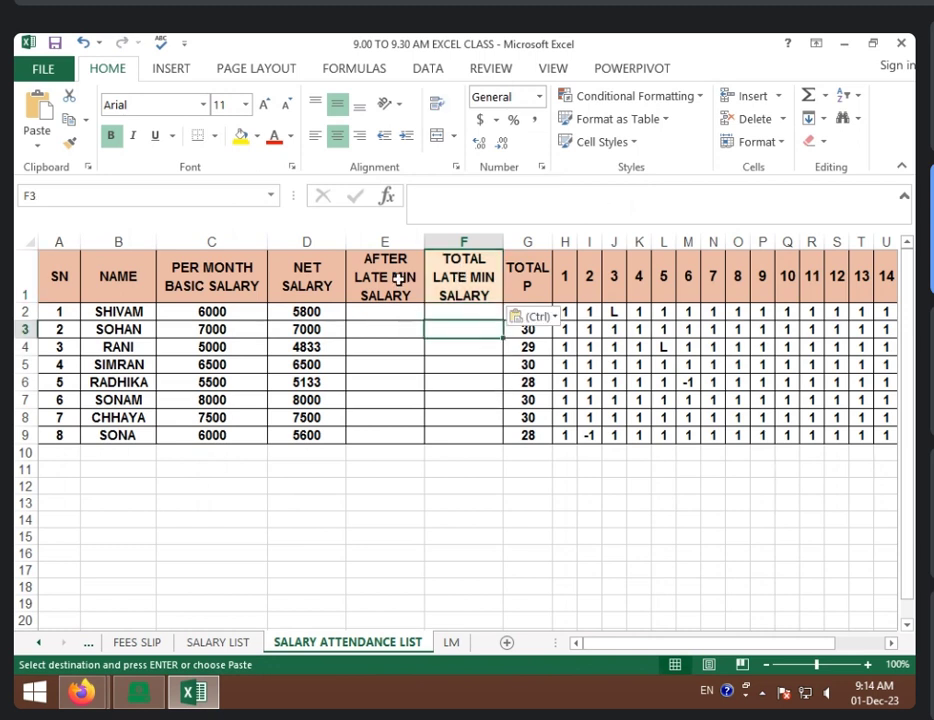
pyautogui.click(398, 279)
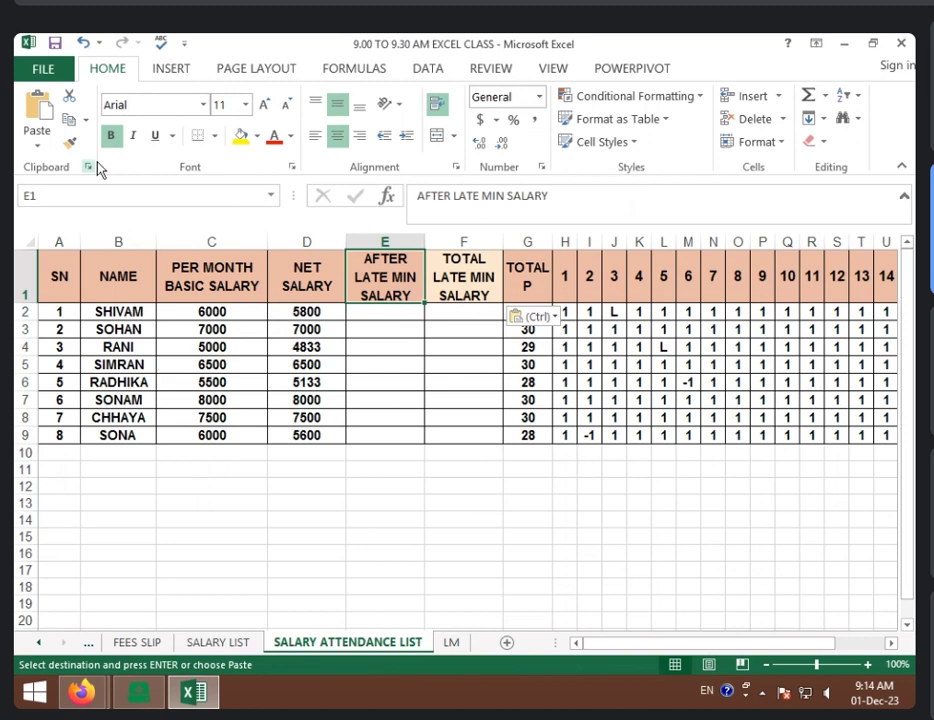
pyautogui.click(70, 145)
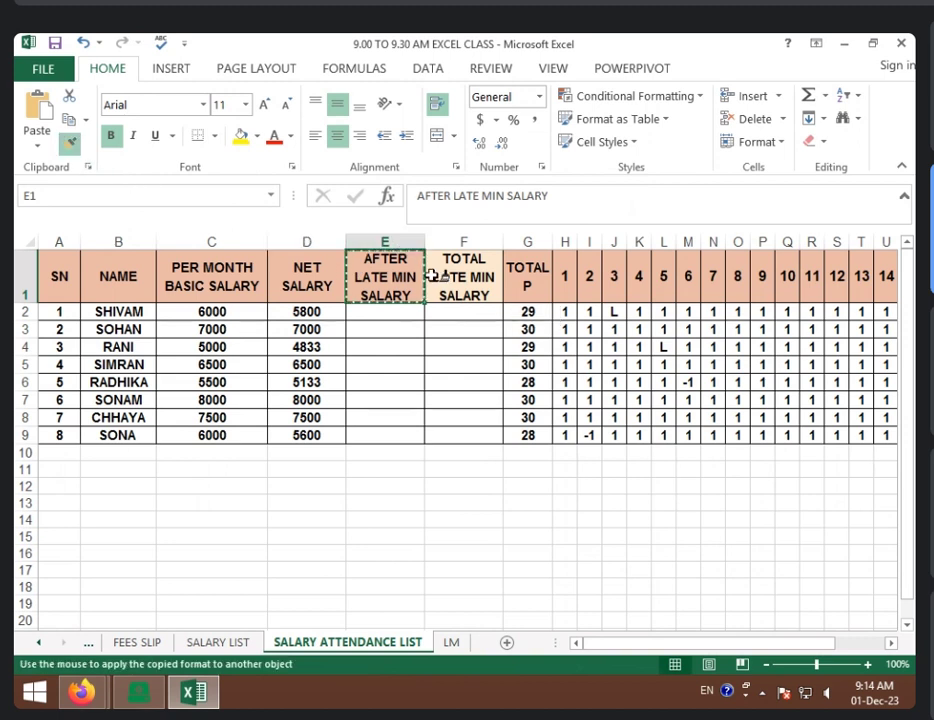
pyautogui.click(450, 277)
# - Enter =LM!I2 in F2 and fill it down through F9
pyautogui.click(459, 312)
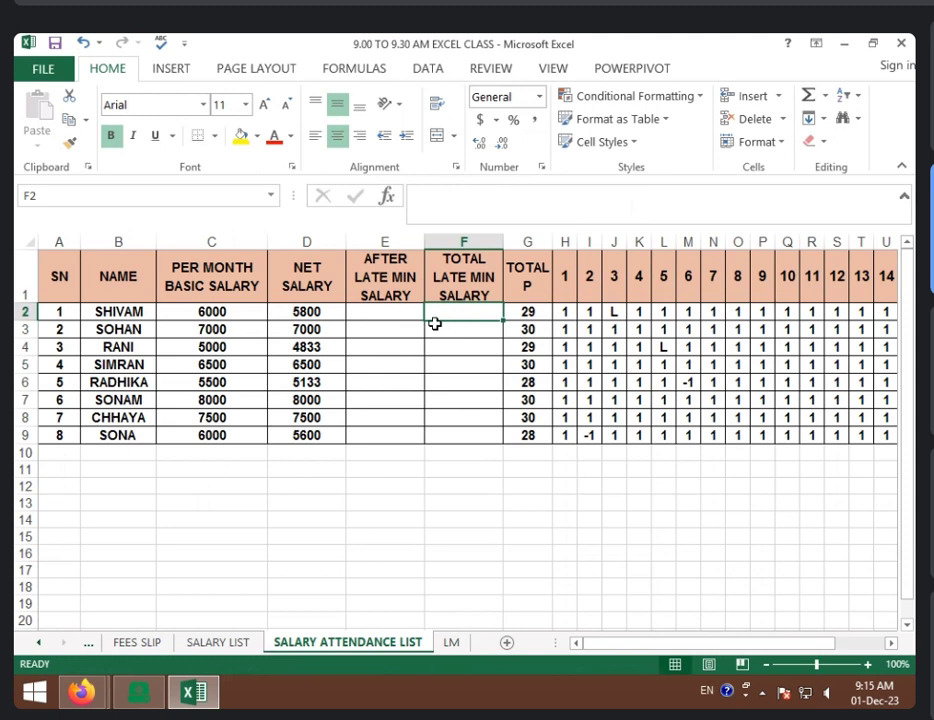
pyautogui.write('=')
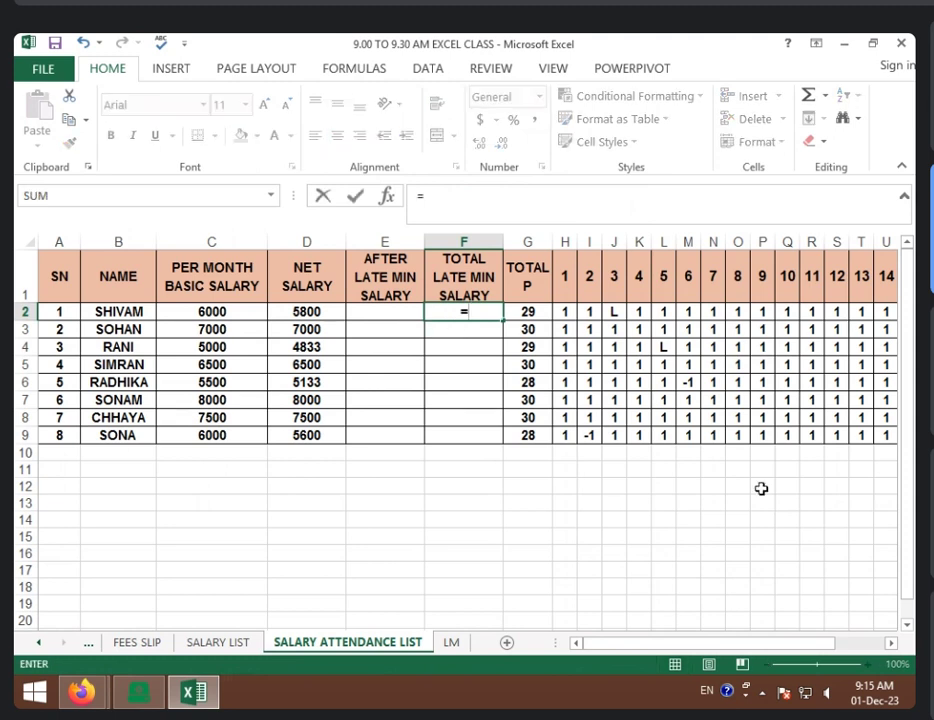
pyautogui.click(455, 643)
pyautogui.click(617, 297)
pyautogui.press('Return')
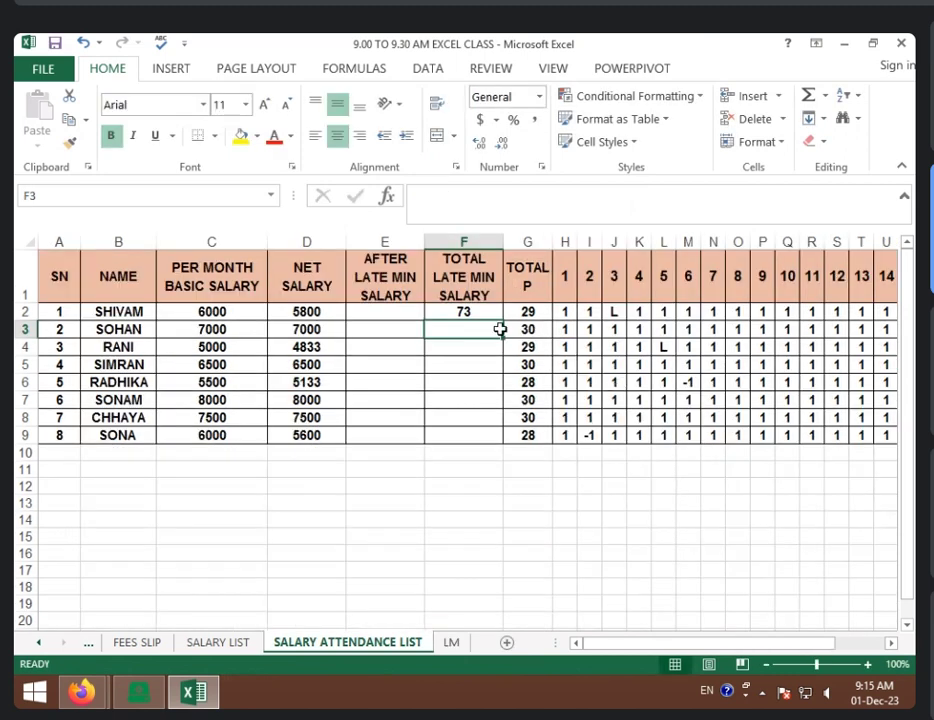
pyautogui.click(491, 313)
pyautogui.moveTo(501, 320); pyautogui.dragTo(501, 442)
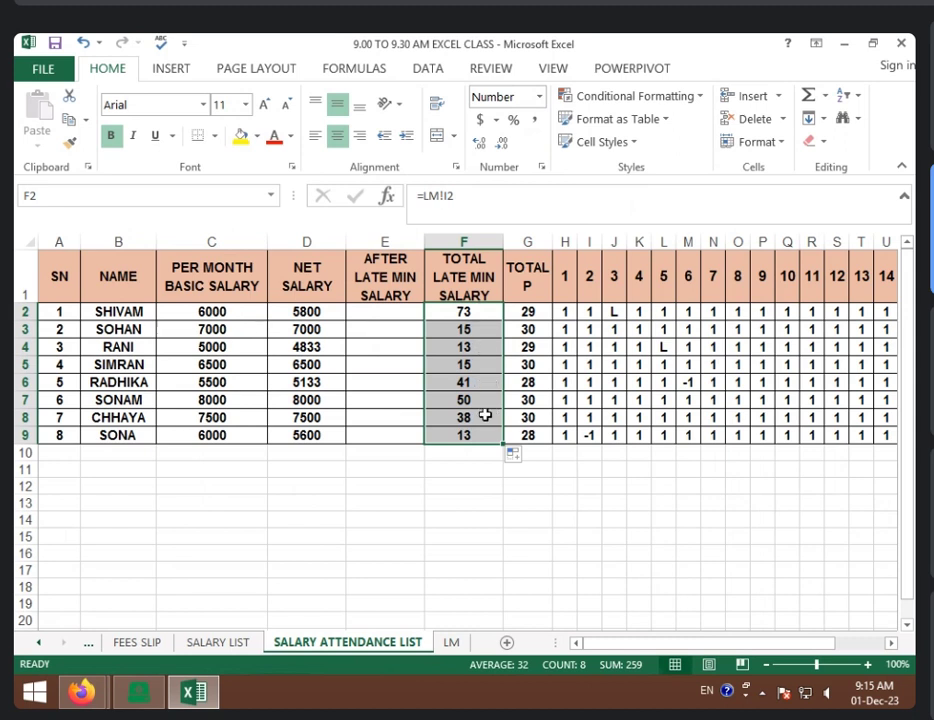
pyautogui.click(452, 642)
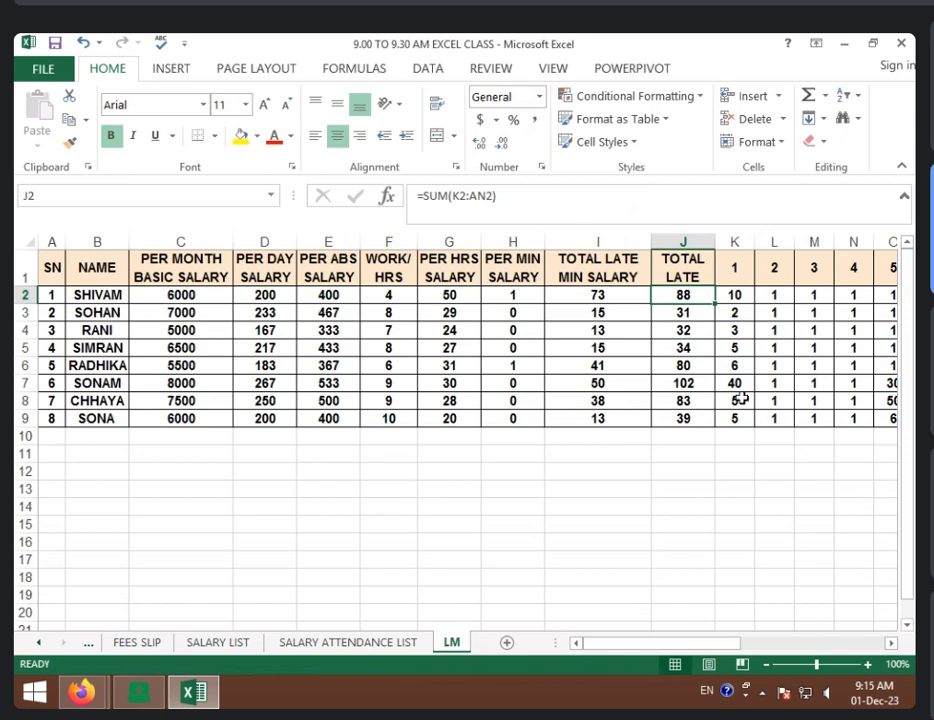
# - Enter 60 late minutes in LM's L2 and confirm F2 on SALARY ATTENDANCE LIST reads 123
pyautogui.click(785, 295)
pyautogui.write('60')
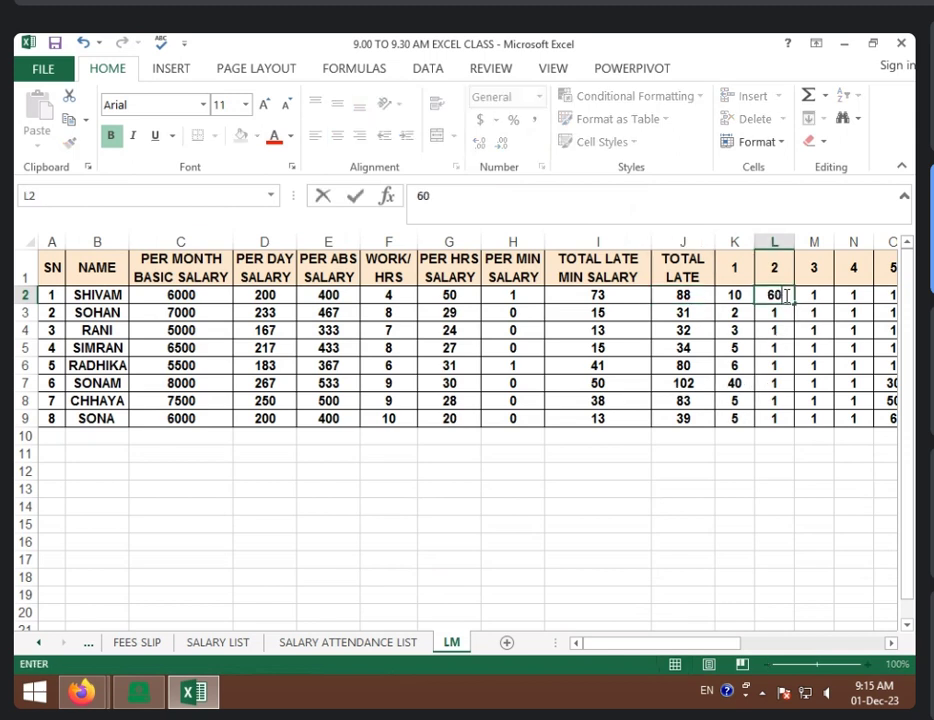
pyautogui.press('Return')
pyautogui.click(625, 296)
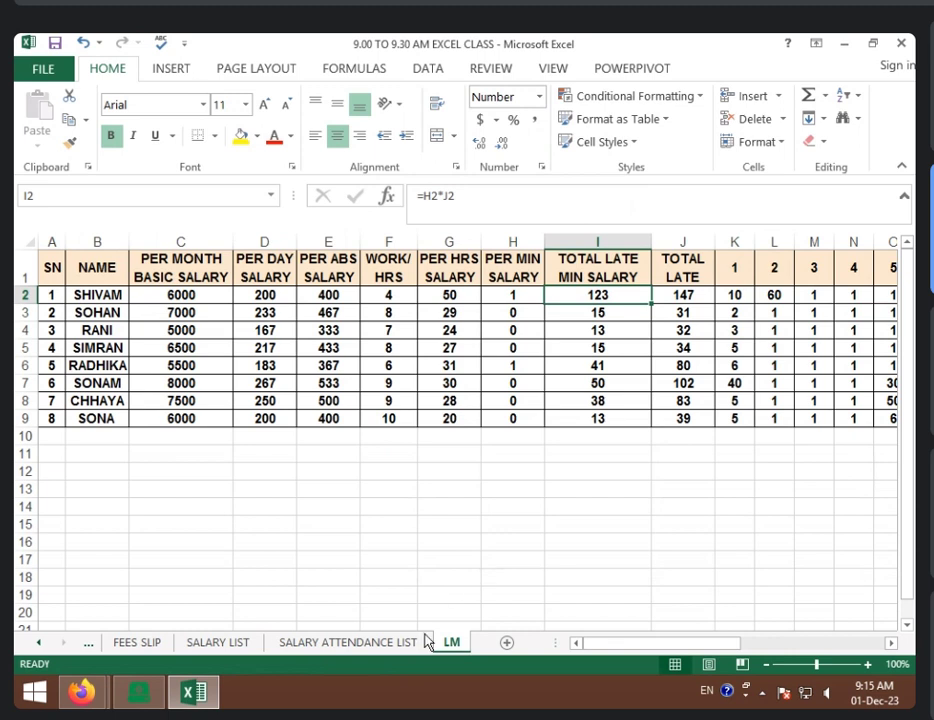
pyautogui.click(415, 642)
pyautogui.click(474, 312)
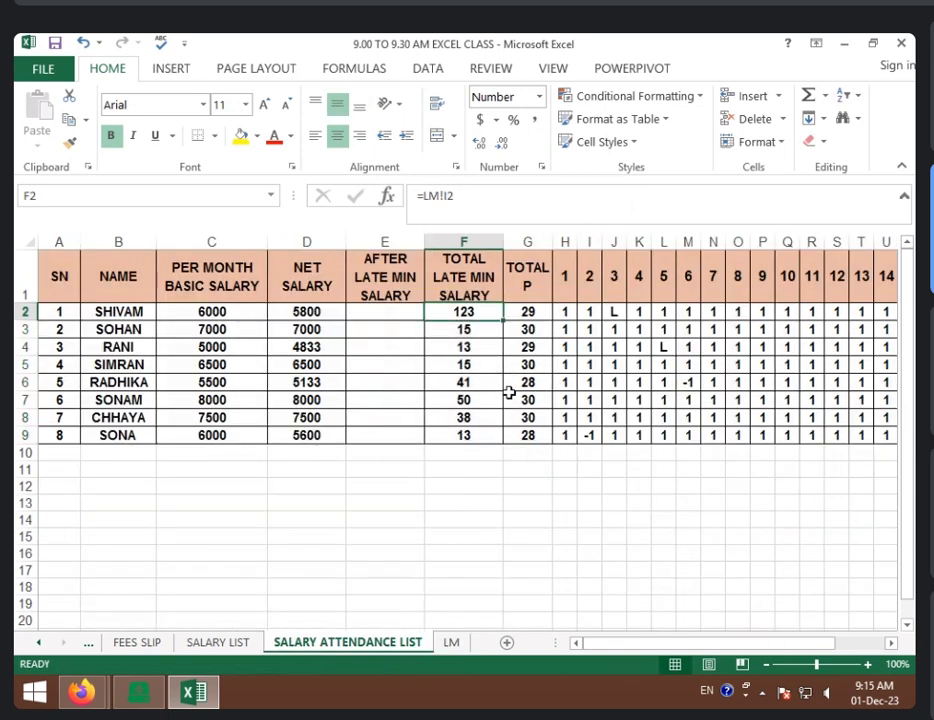
pyautogui.click(393, 314)
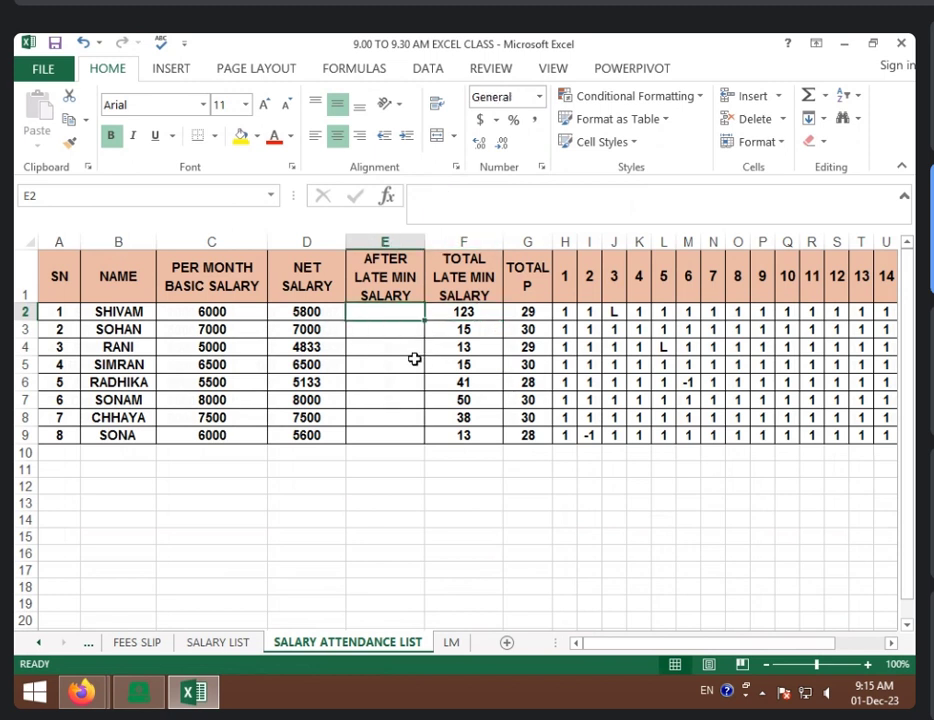
pyautogui.write('=')
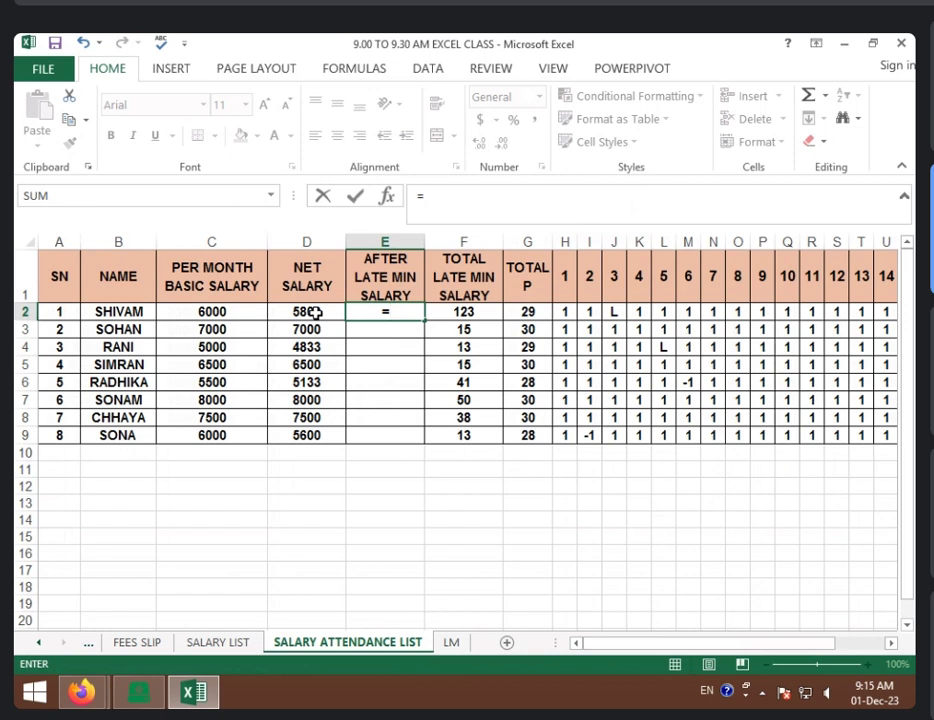
pyautogui.click(315, 313)
pyautogui.write('-')
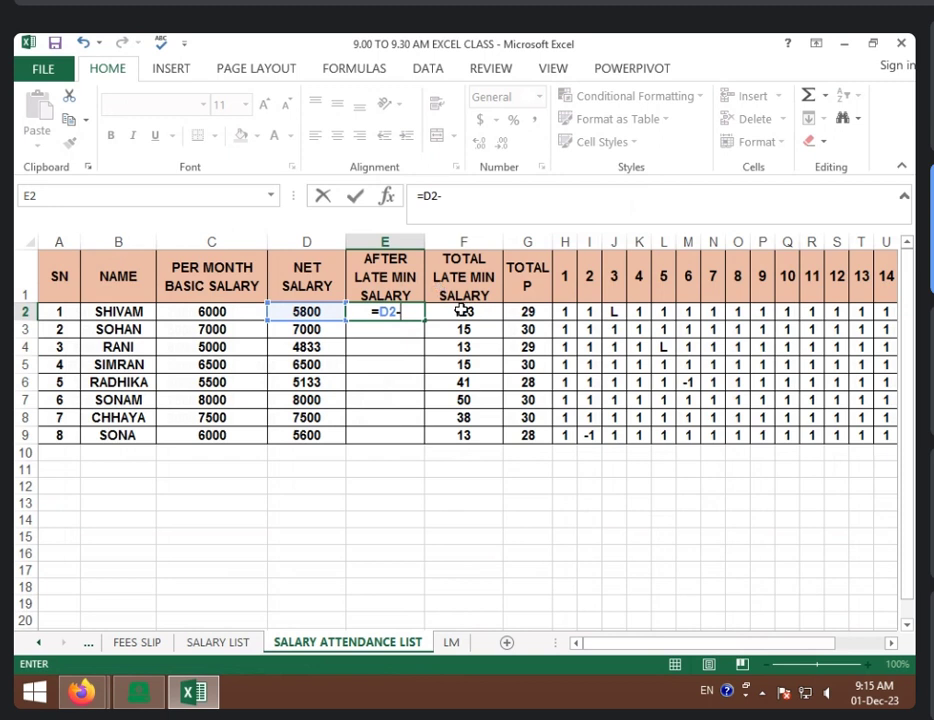
pyautogui.click(463, 311)
pyautogui.press('Return')
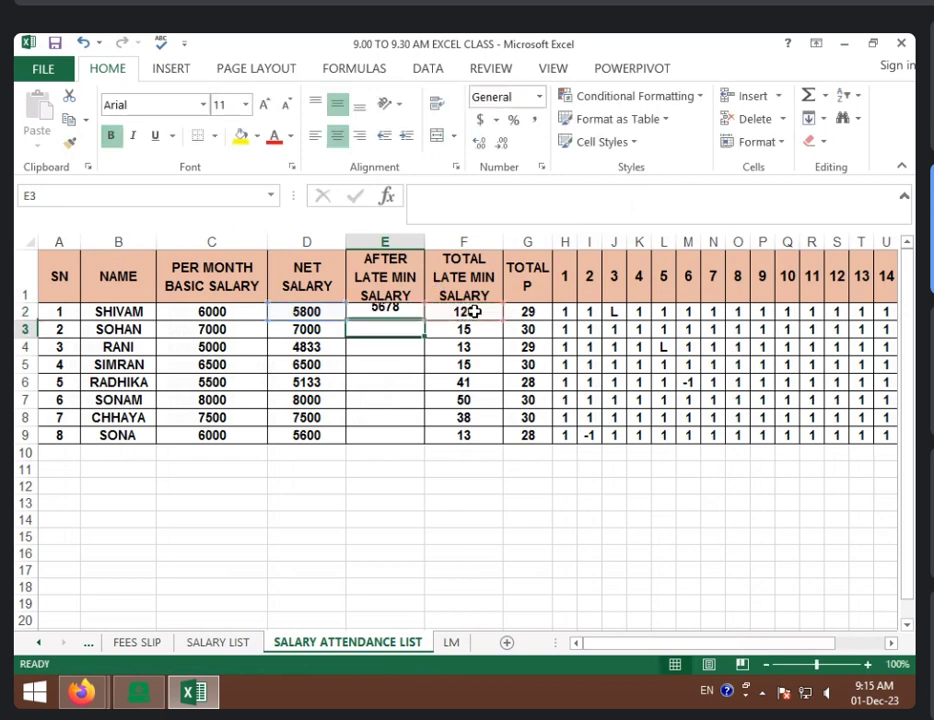
pyautogui.click(416, 312)
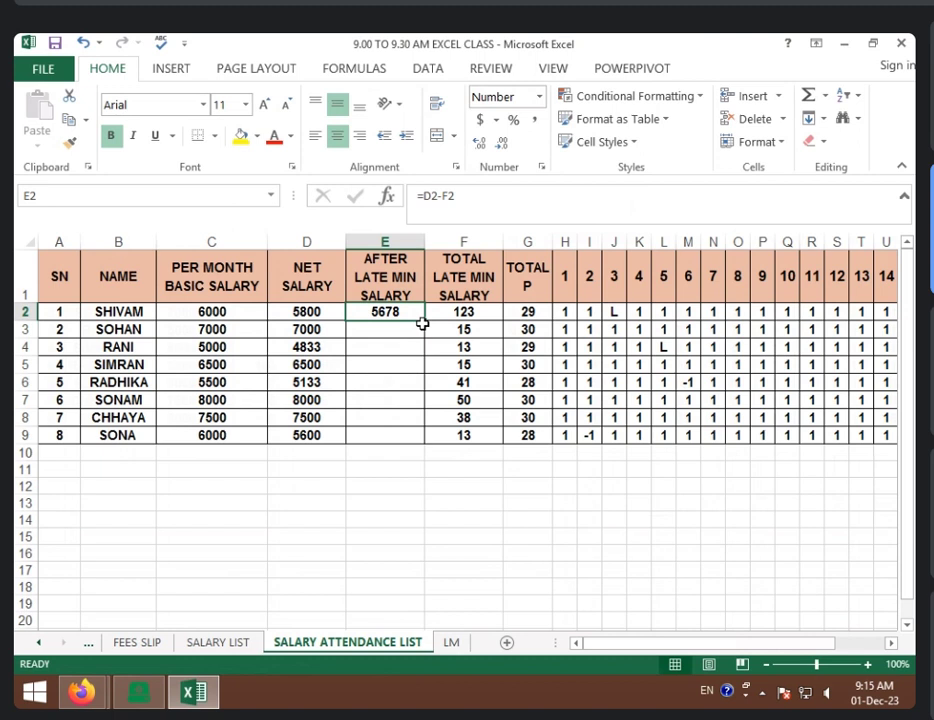
pyautogui.moveTo(423, 320); pyautogui.dragTo(430, 438)
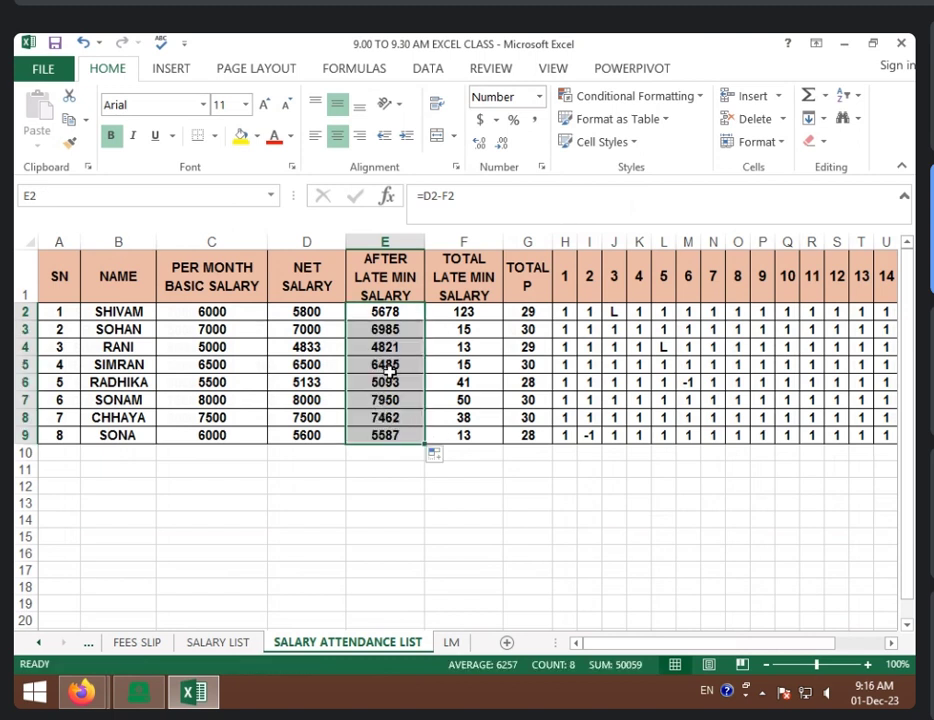
pyautogui.click(307, 311)
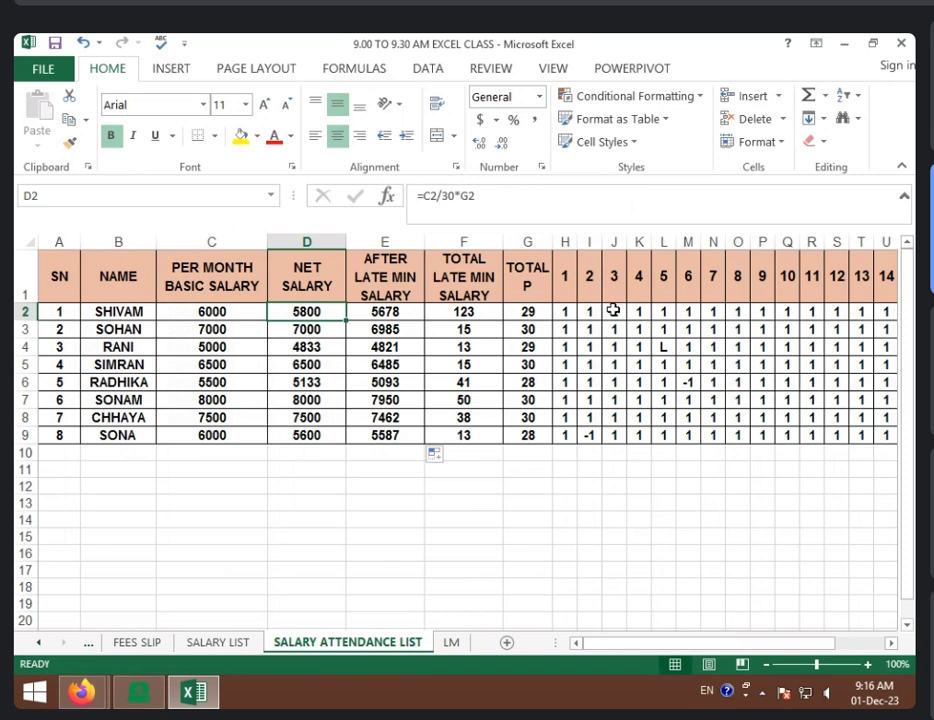
pyautogui.click(262, 331)
pyautogui.click(316, 331)
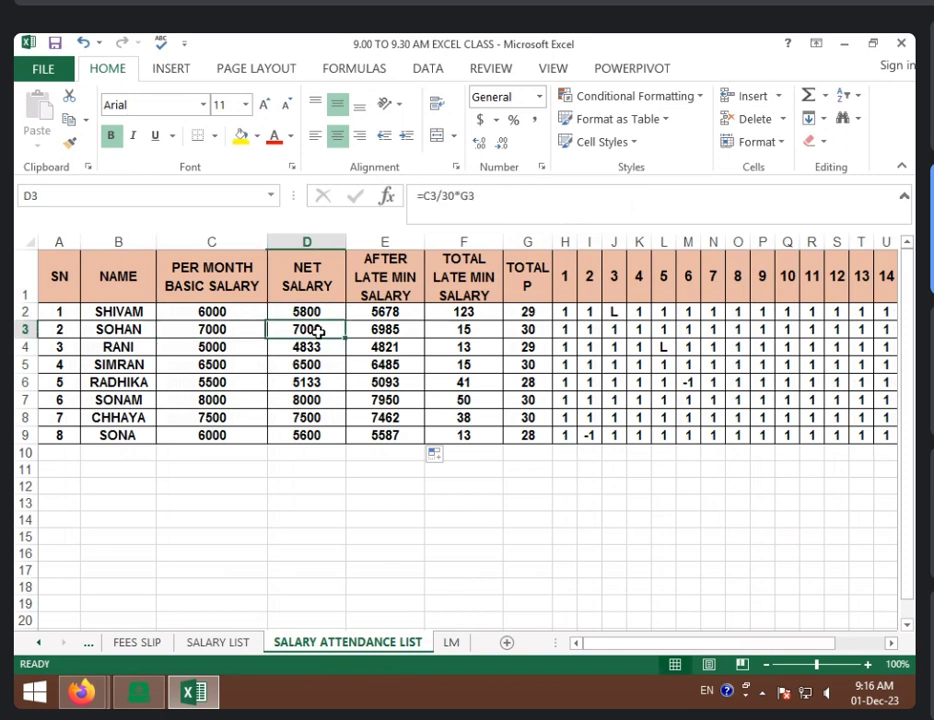
pyautogui.click(527, 330)
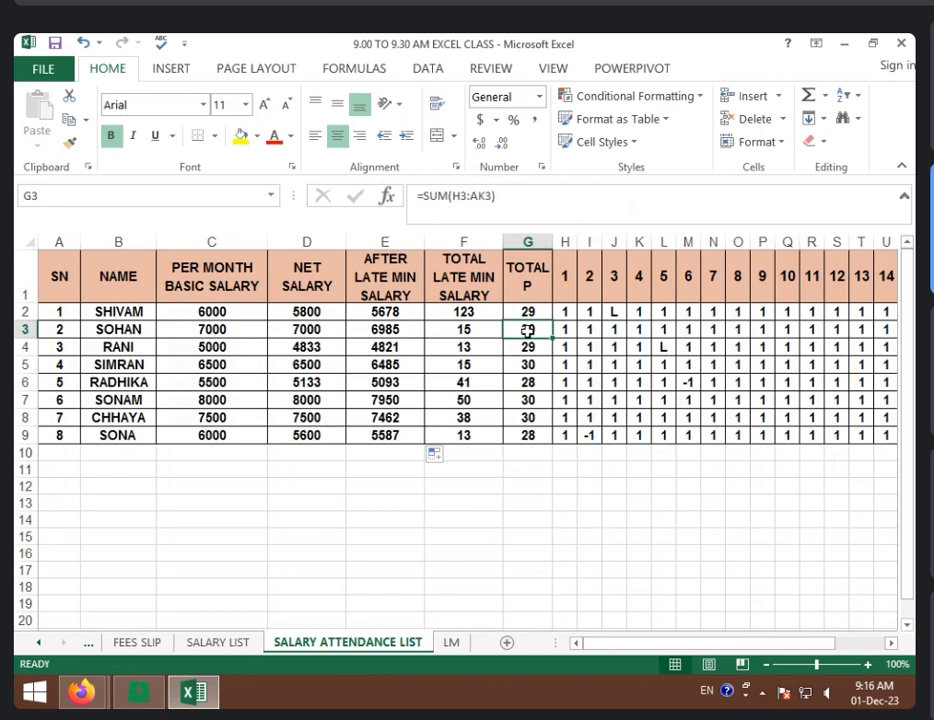
pyautogui.click(477, 330)
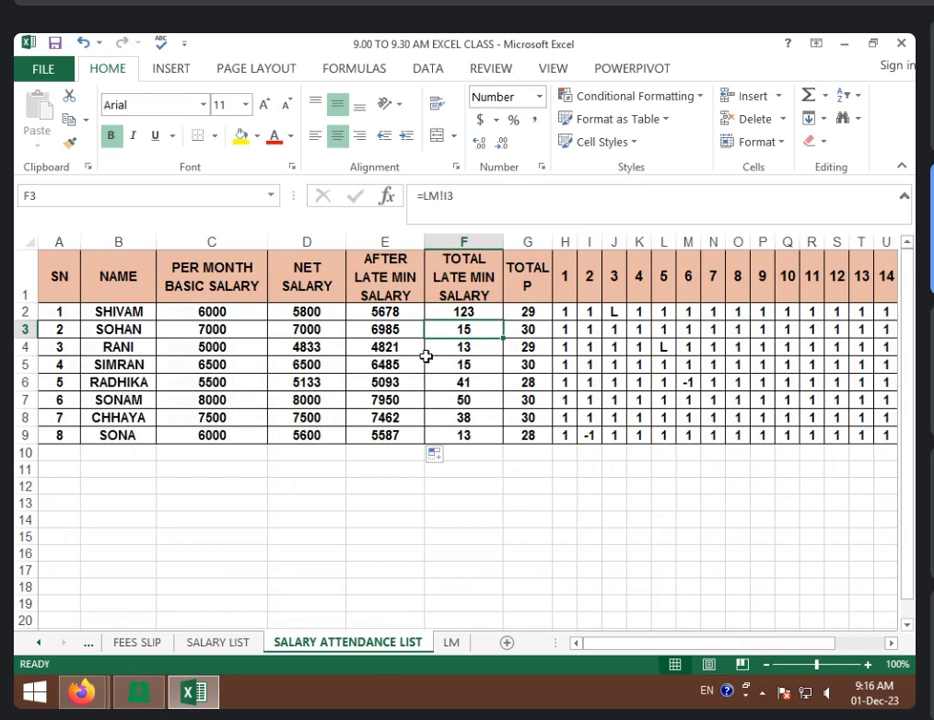
pyautogui.click(401, 329)
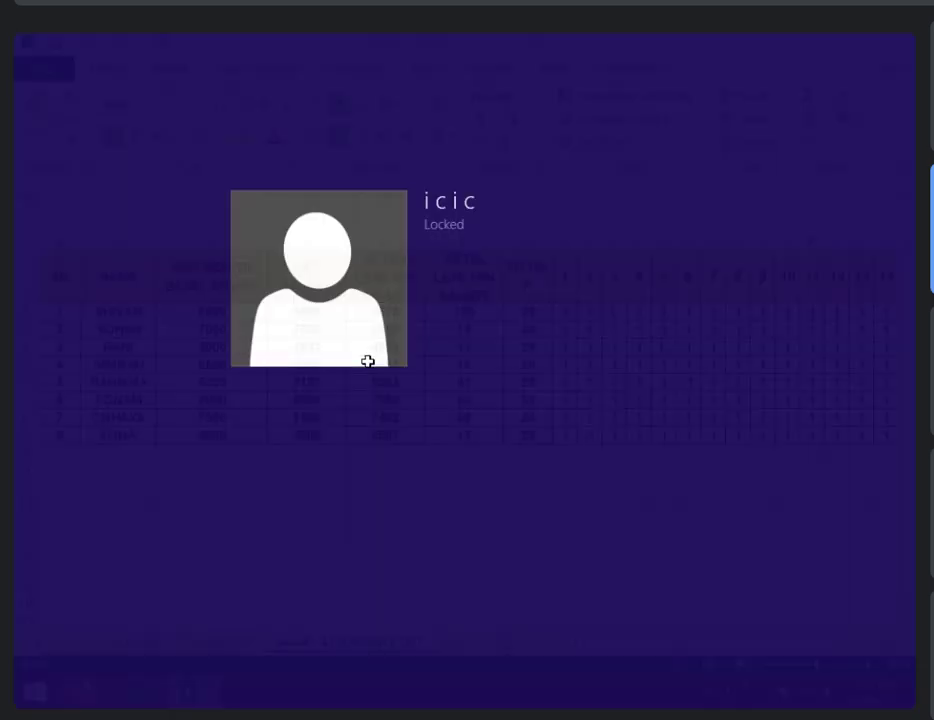
pyautogui.click(470, 275)
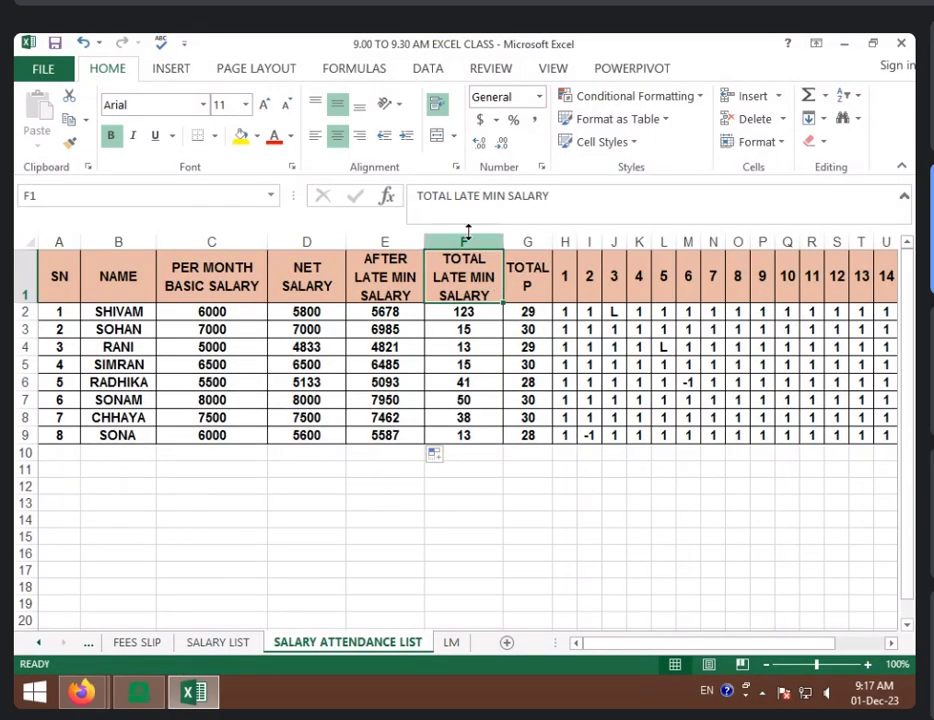
# - Insert a new column G before TOTAL P headed SDA
pyautogui.click(527, 243)
pyautogui.rightClick(528, 243)
pyautogui.click(570, 374)
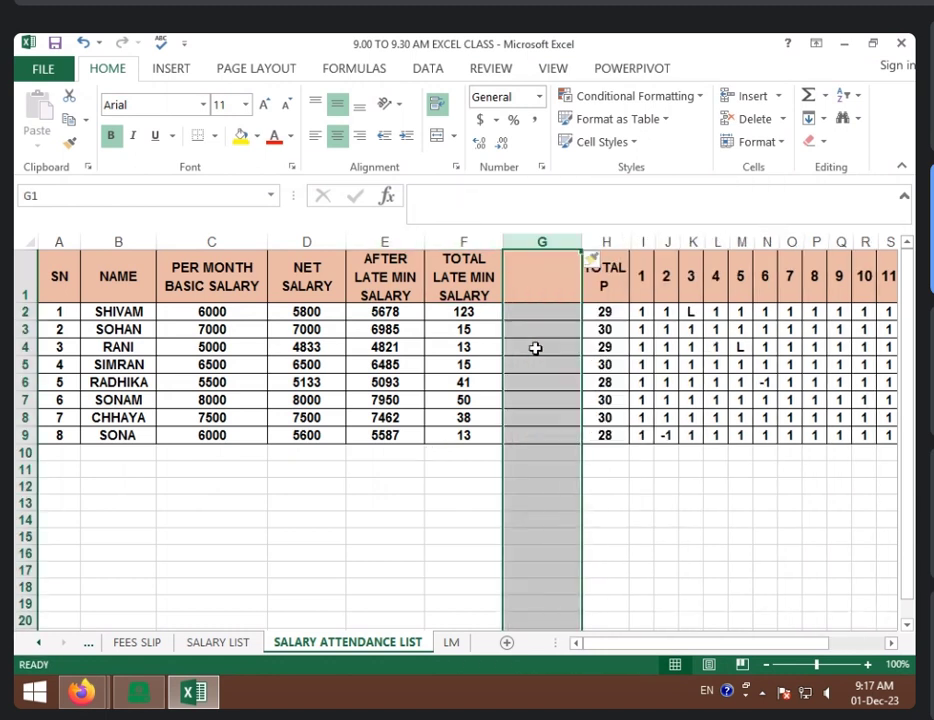
pyautogui.click(563, 276)
pyautogui.write('SDA')
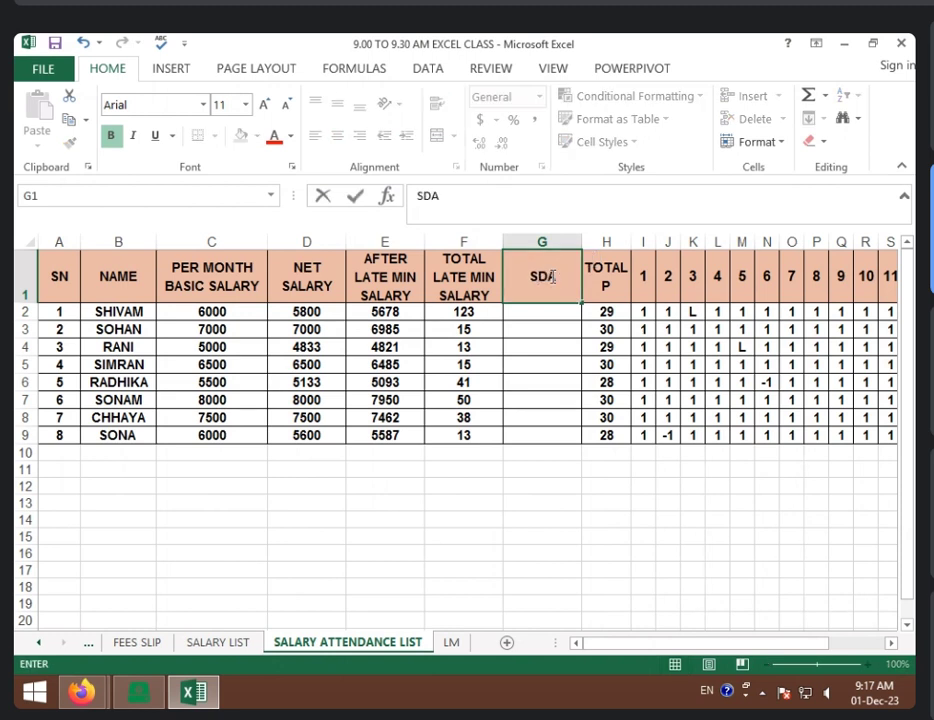
pyautogui.click(567, 311)
# - Enter =C2-E2 in G2 and fill it down through G9
pyautogui.write('=')
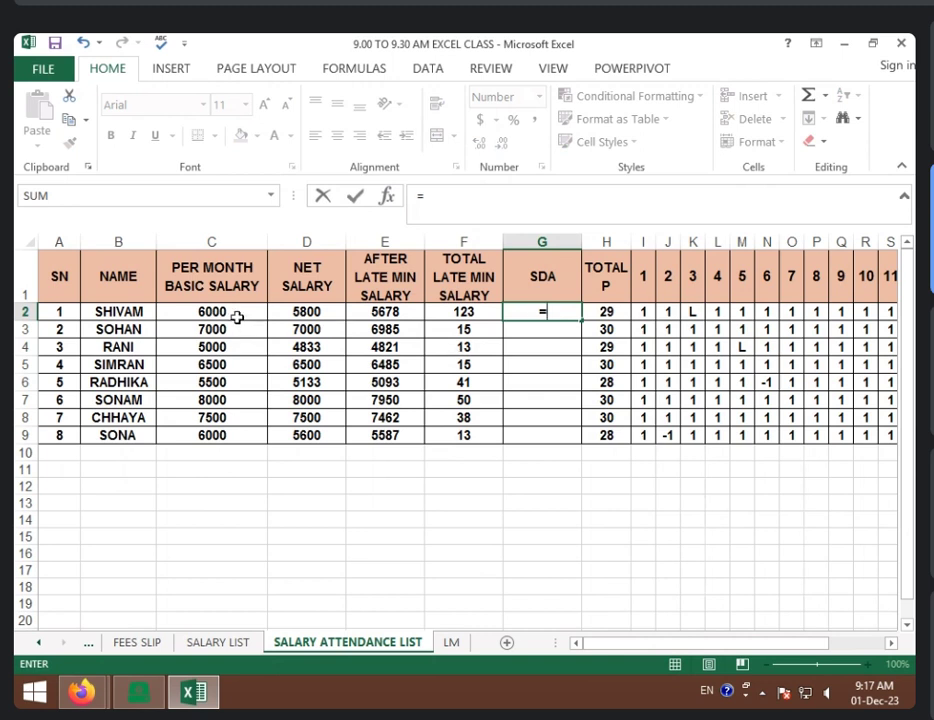
pyautogui.click(237, 316)
pyautogui.write('-')
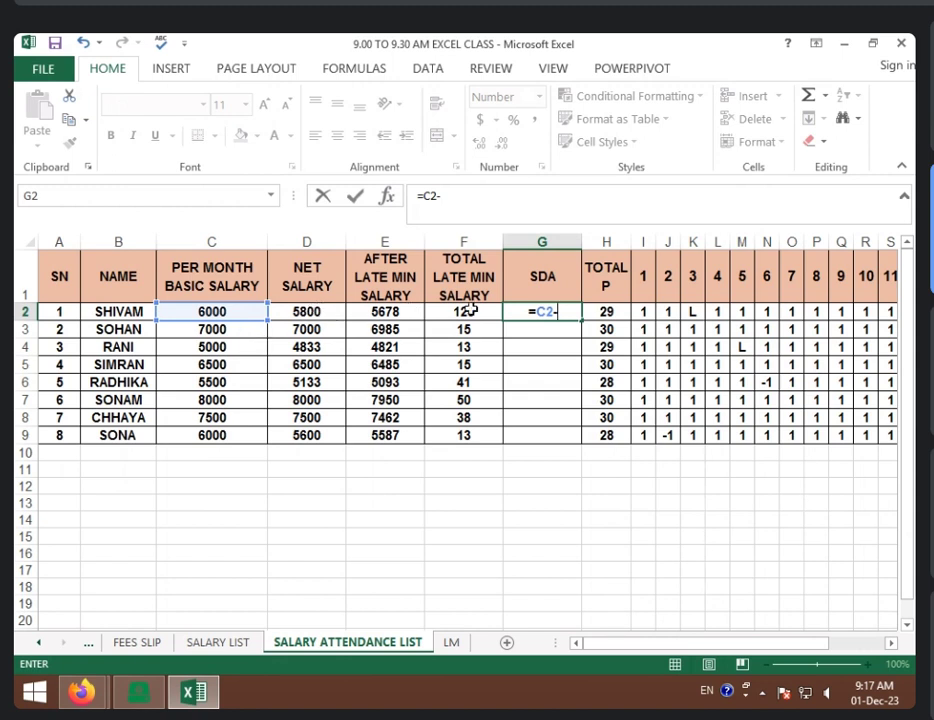
pyautogui.click(386, 311)
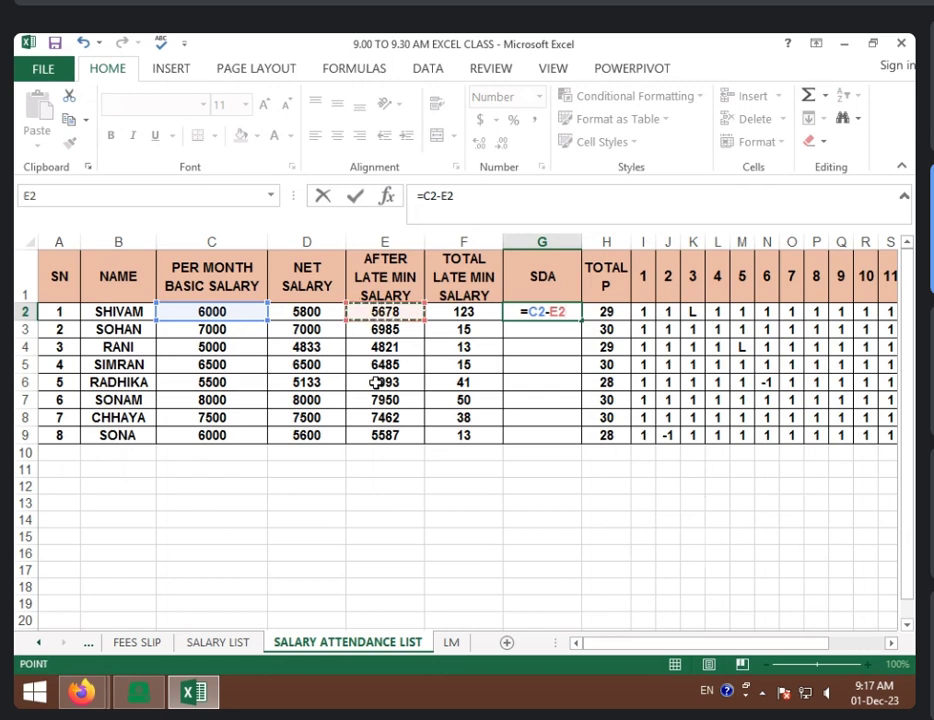
pyautogui.press('Return')
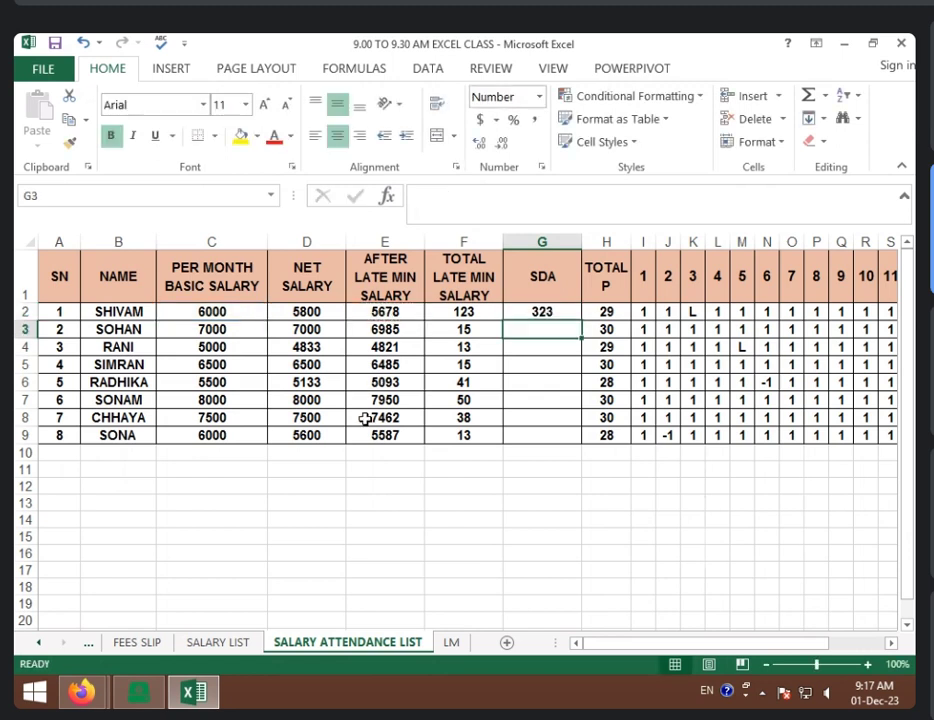
pyautogui.click(526, 312)
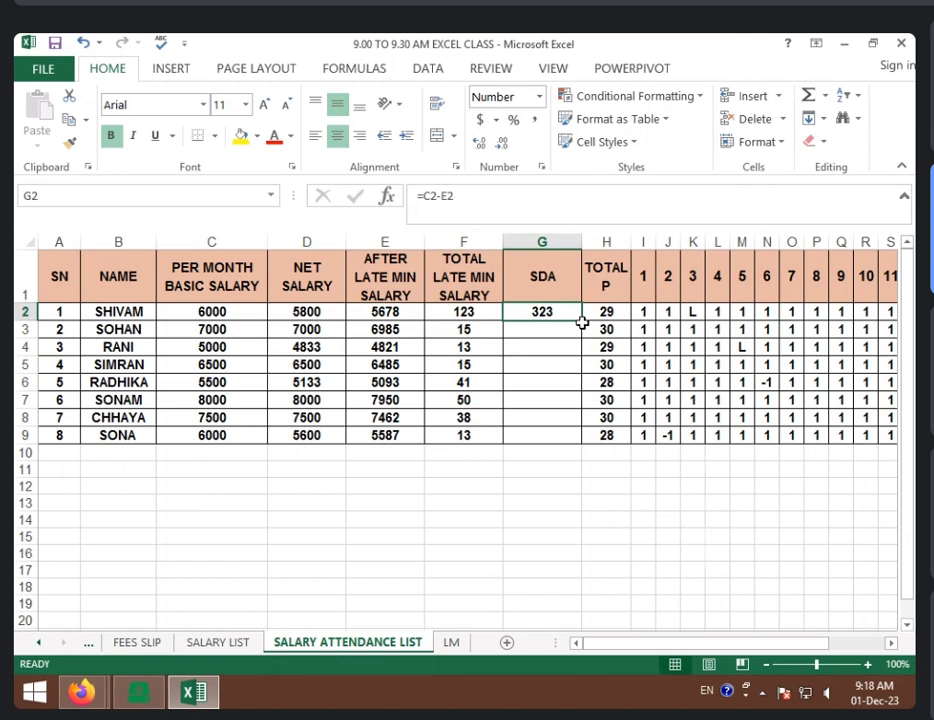
pyautogui.moveTo(581, 321); pyautogui.dragTo(587, 440)
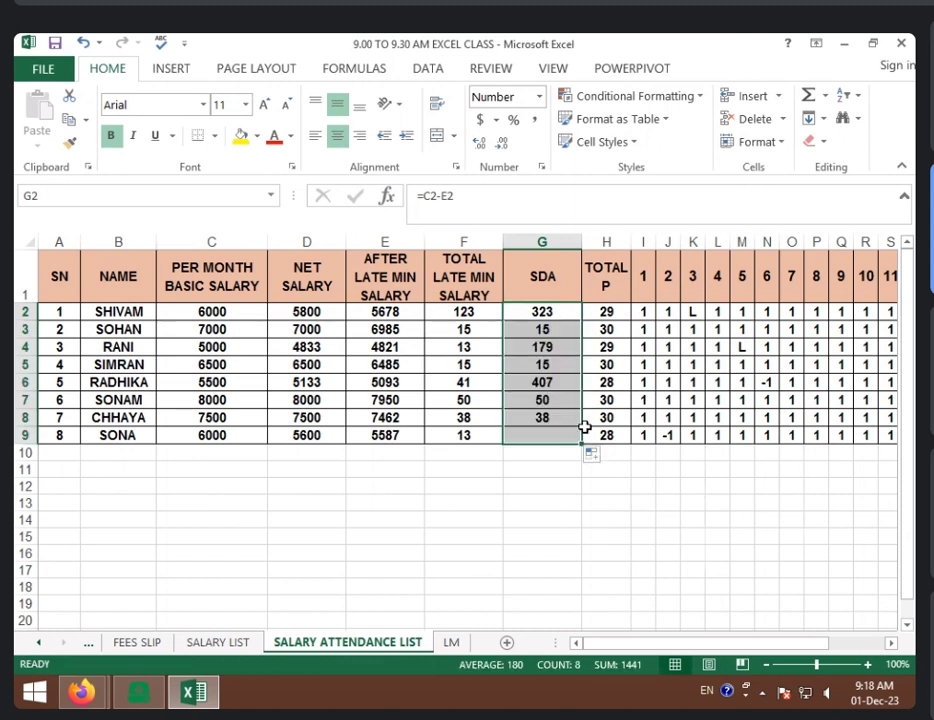
pyautogui.moveTo(560, 328); pyautogui.dragTo(560, 346)
pyautogui.click(556, 327)
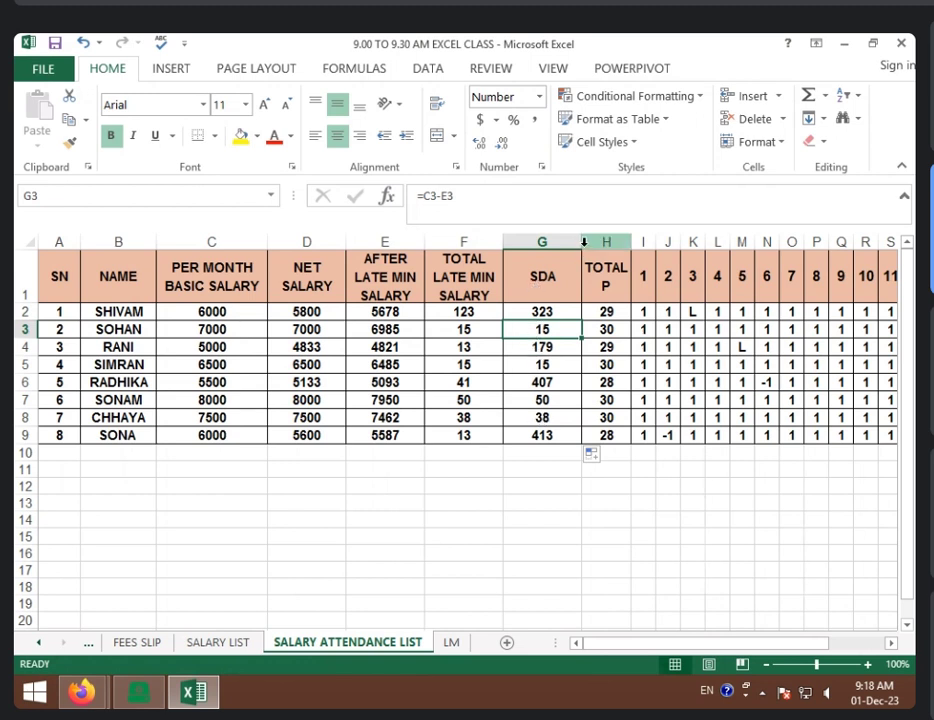
# - Narrow column G to fit the SDA values
pyautogui.moveTo(585, 242); pyautogui.dragTo(563, 248)
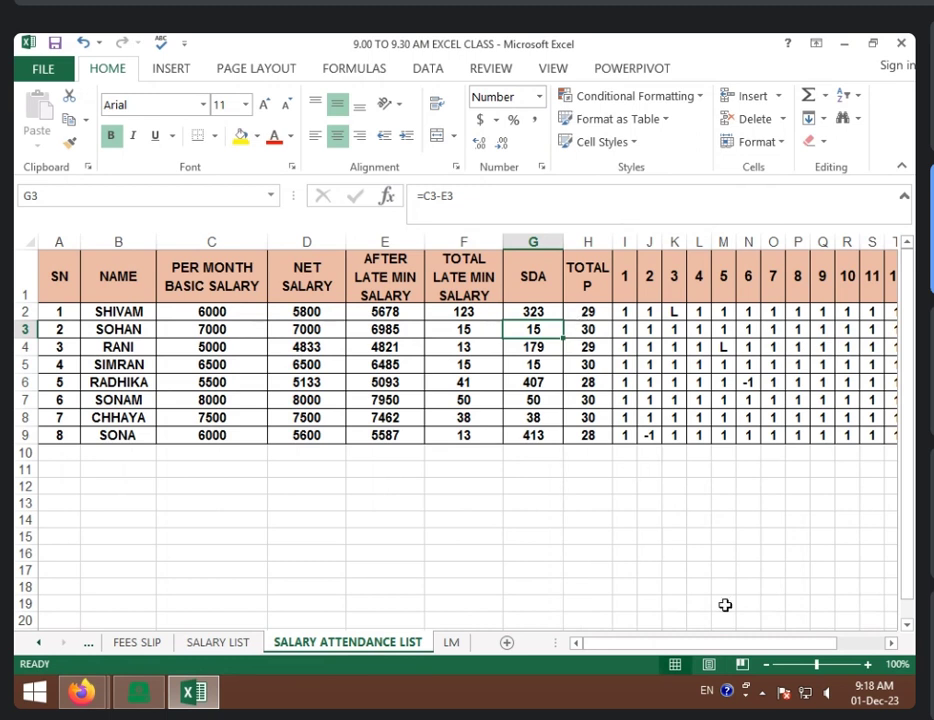
pyautogui.moveTo(731, 649)
pyautogui.mouseDown()
pyautogui.moveTo(845, 653)
pyautogui.moveTo(640, 650)
pyautogui.mouseUp()
pyautogui.click(451, 642)
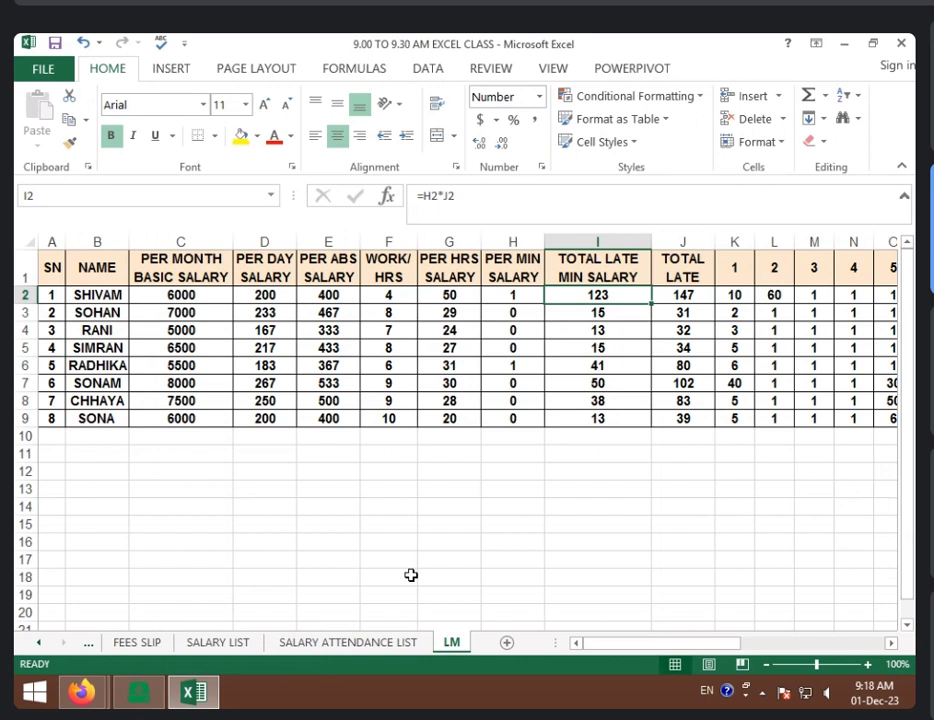
# - Re-enter the SDA formula in G2 as =C2-E2, giving 323
pyautogui.click(405, 641)
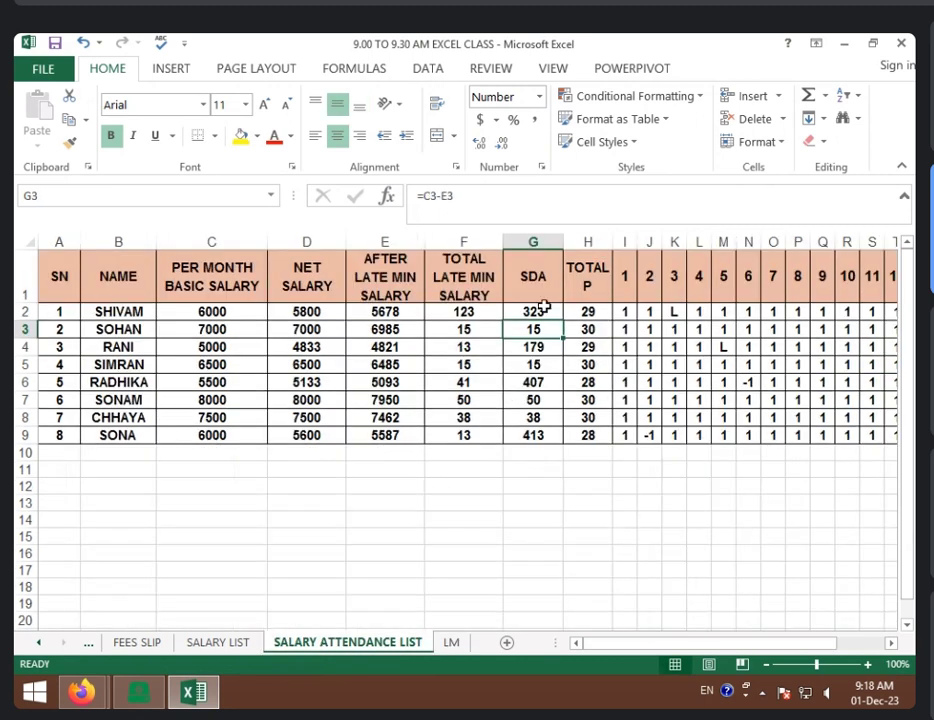
pyautogui.click(544, 307)
pyautogui.write('=')
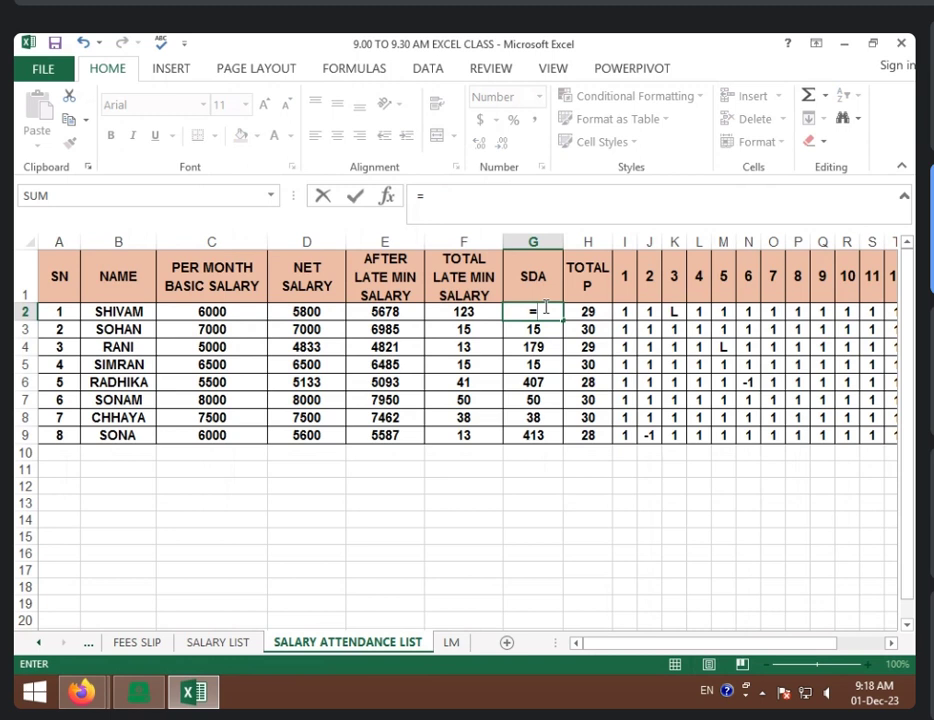
pyautogui.click(261, 314)
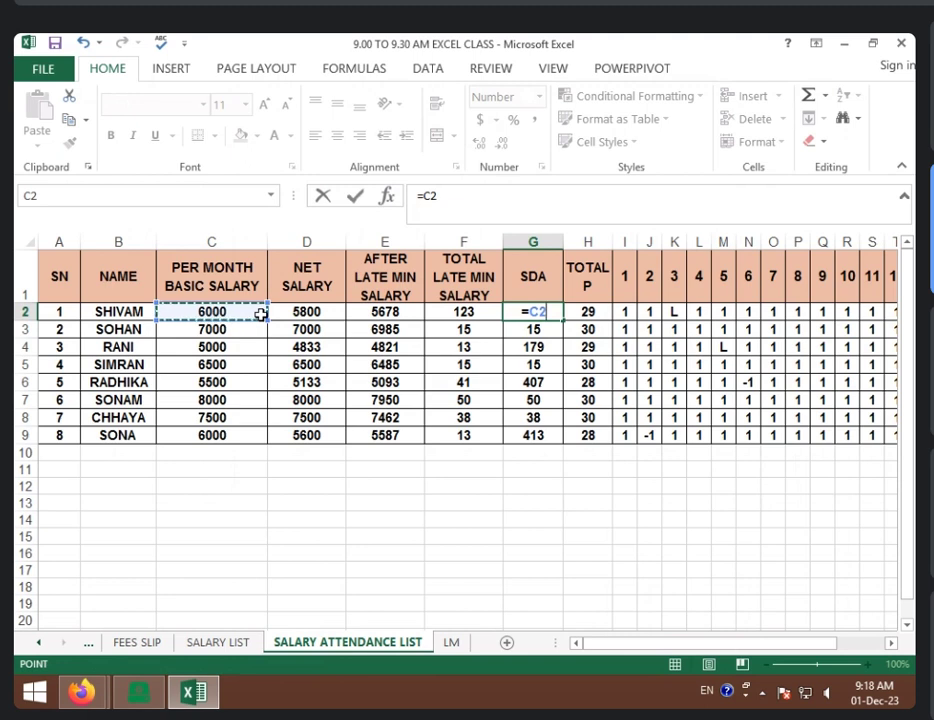
pyautogui.click(309, 315)
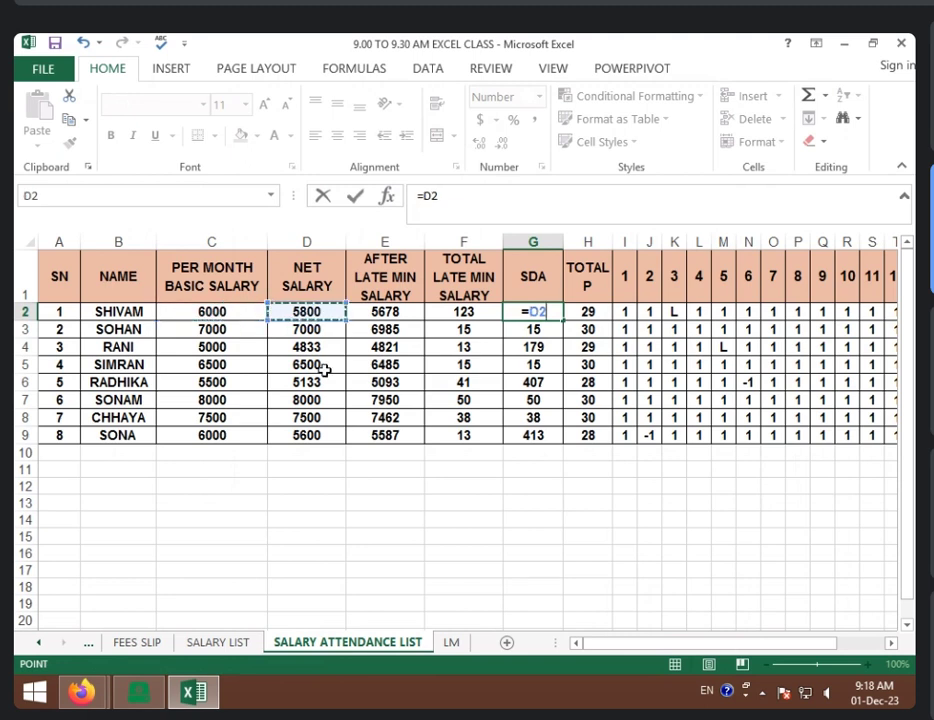
pyautogui.click(246, 312)
pyautogui.write('-')
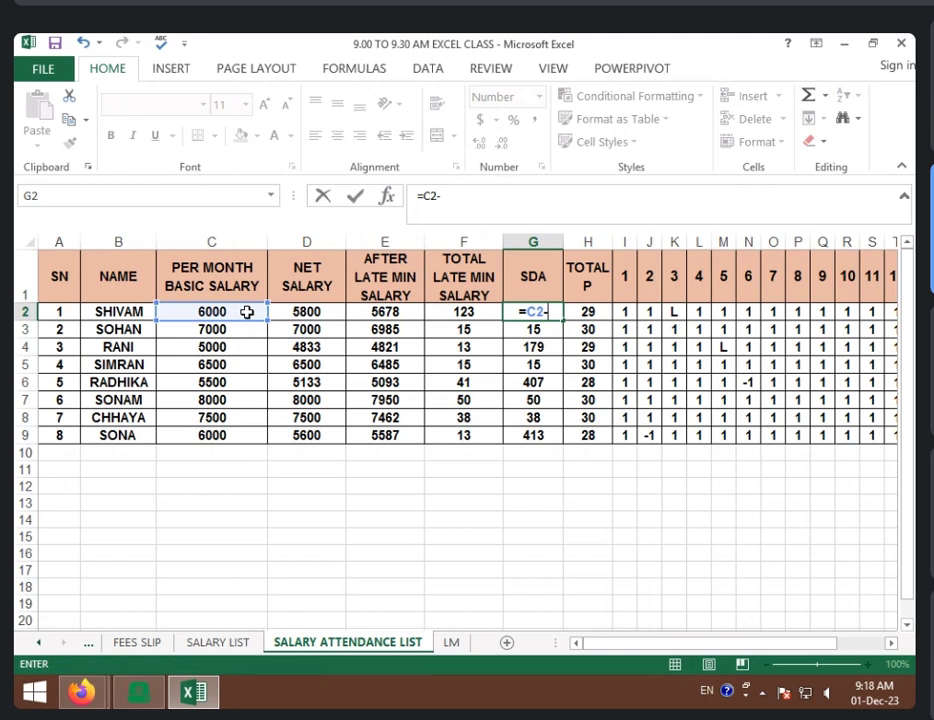
pyautogui.click(298, 312)
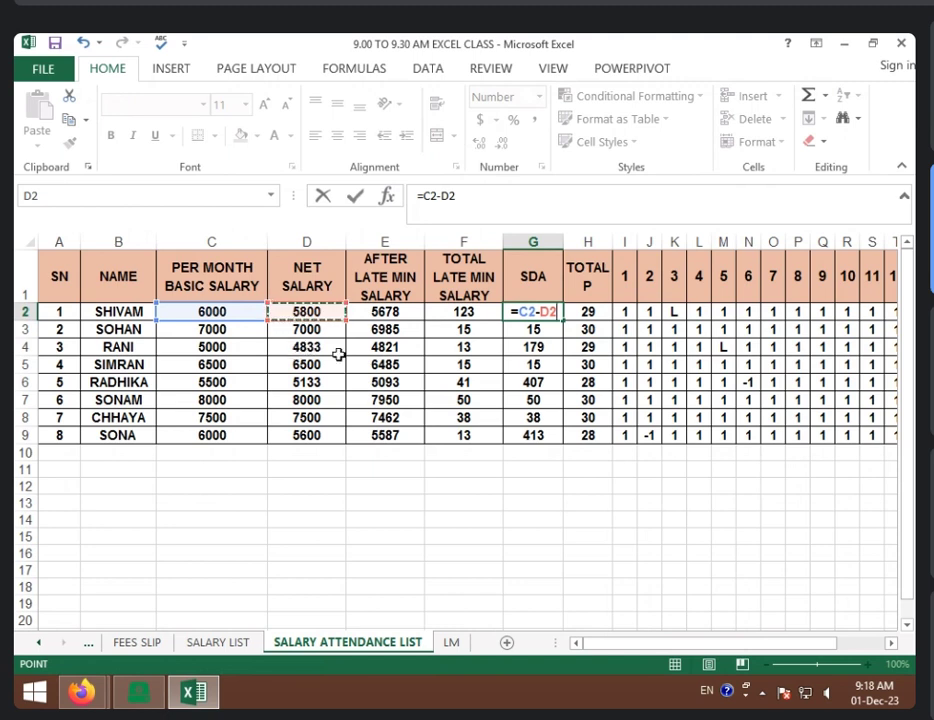
pyautogui.click(404, 311)
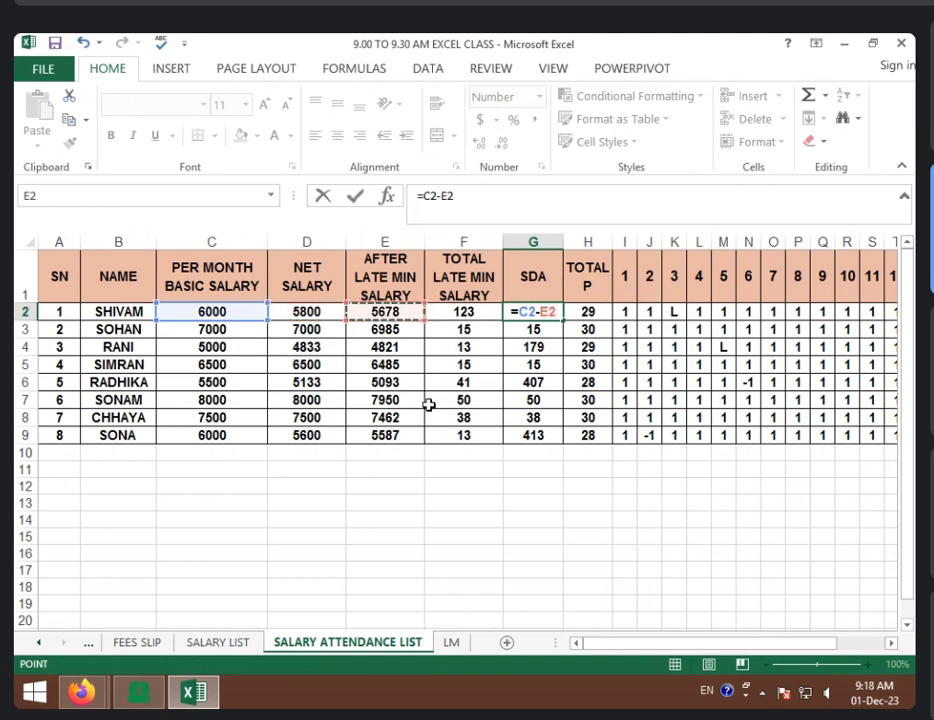
pyautogui.press('Return')
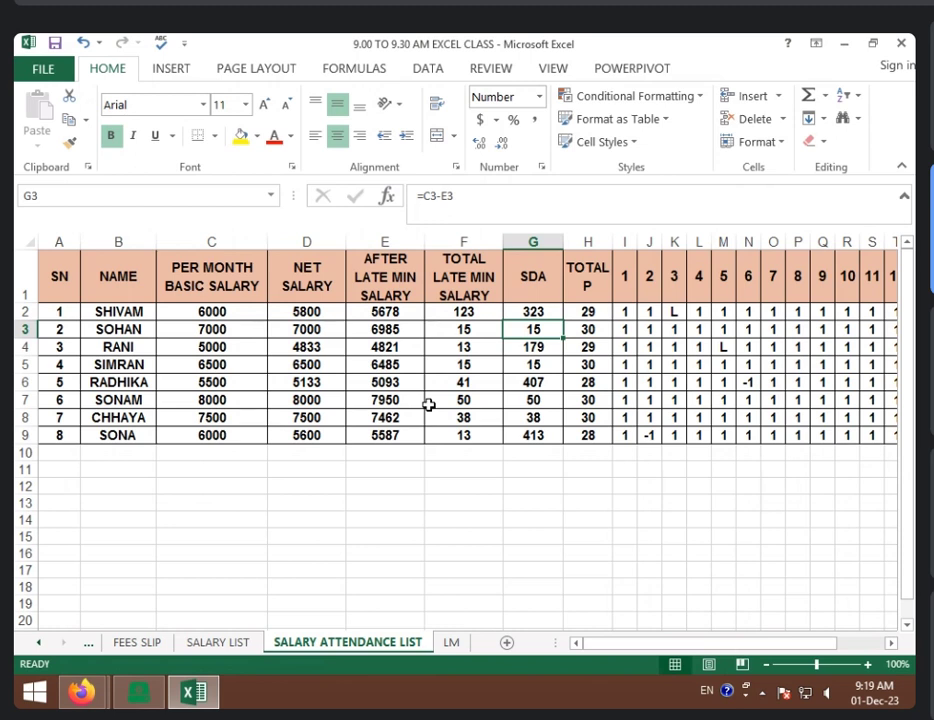
# - Check the SDA formula in G5, then view the LM sheet
pyautogui.click(522, 362)
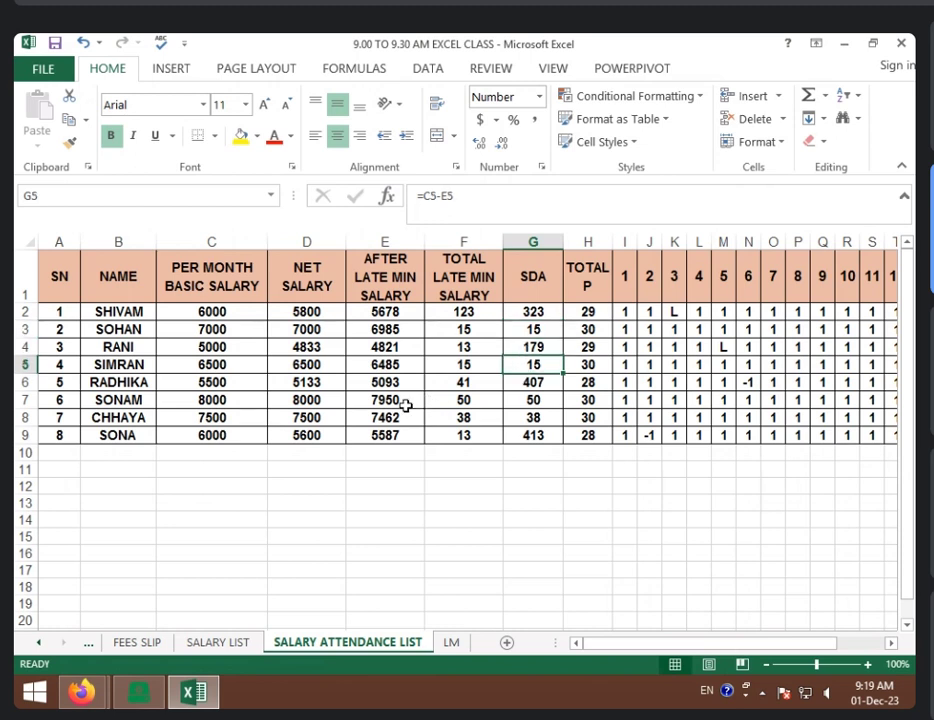
pyautogui.click(452, 642)
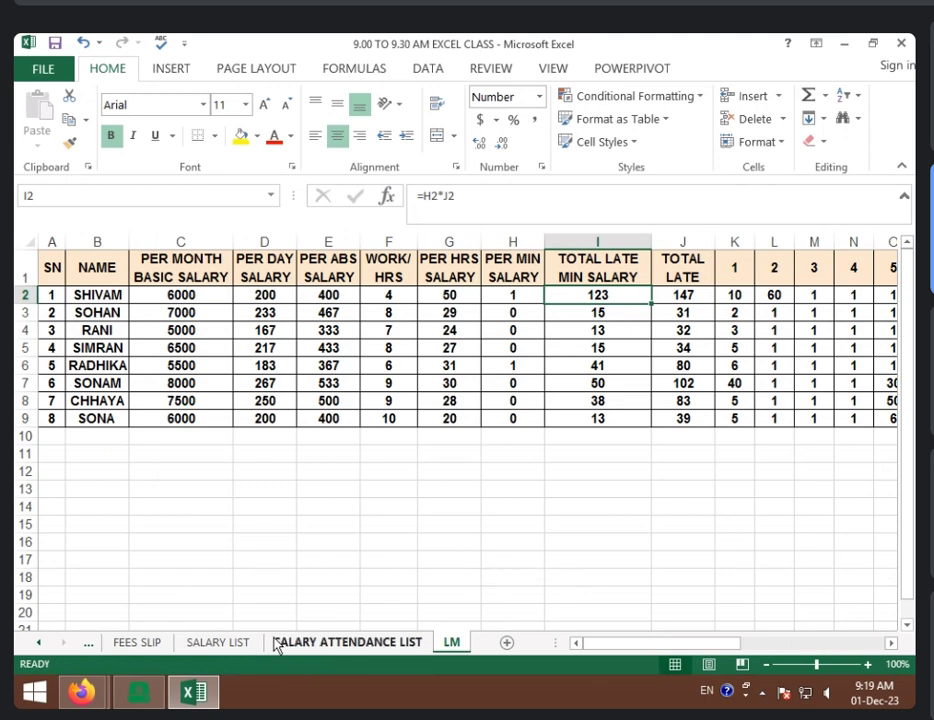
# - Bring up the SALARY LIST sheet with its leave and absence salary table
pyautogui.click(238, 643)
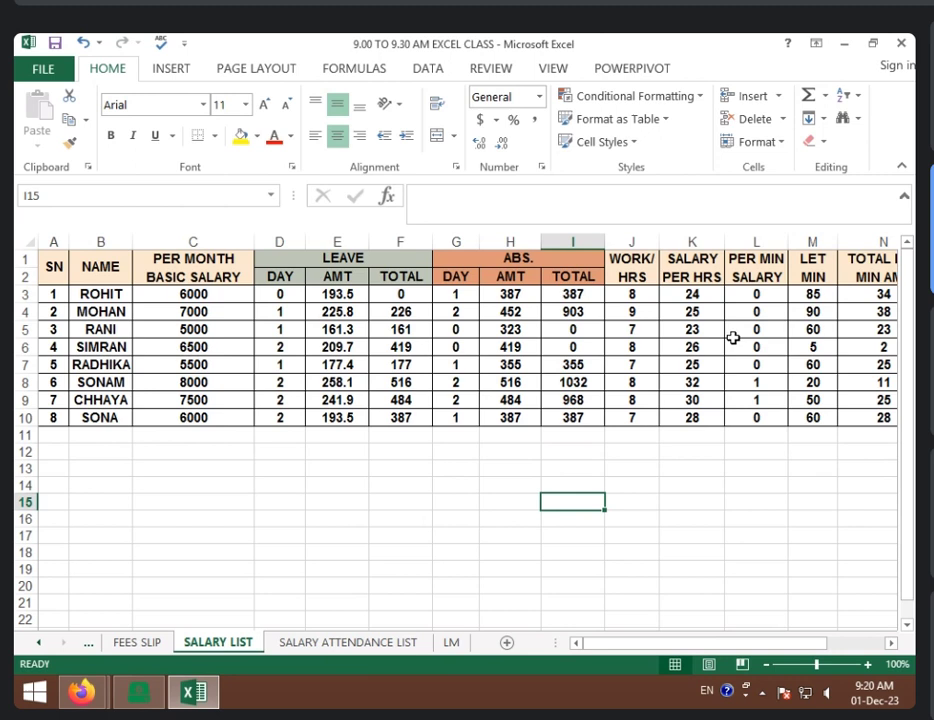
pyautogui.click(767, 342)
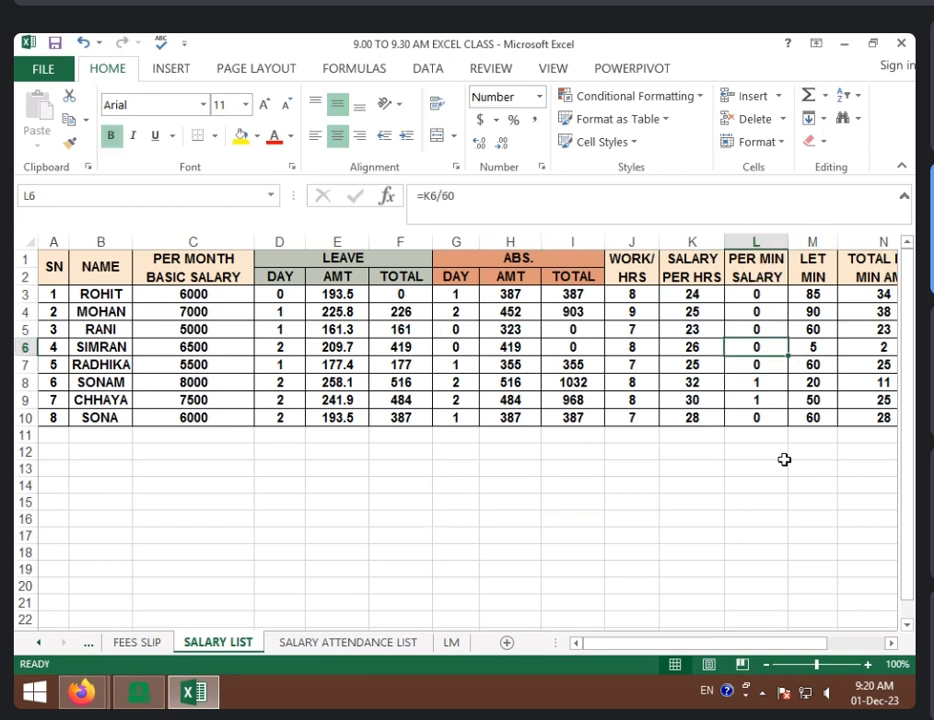
pyautogui.click(744, 460)
pyautogui.click(628, 464)
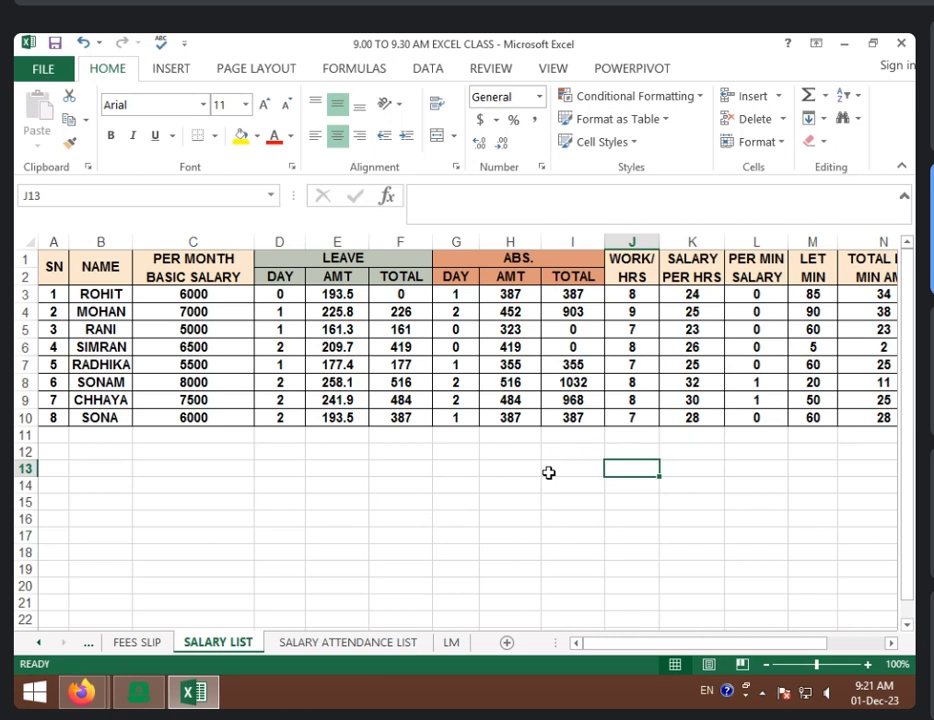
pyautogui.click(548, 472)
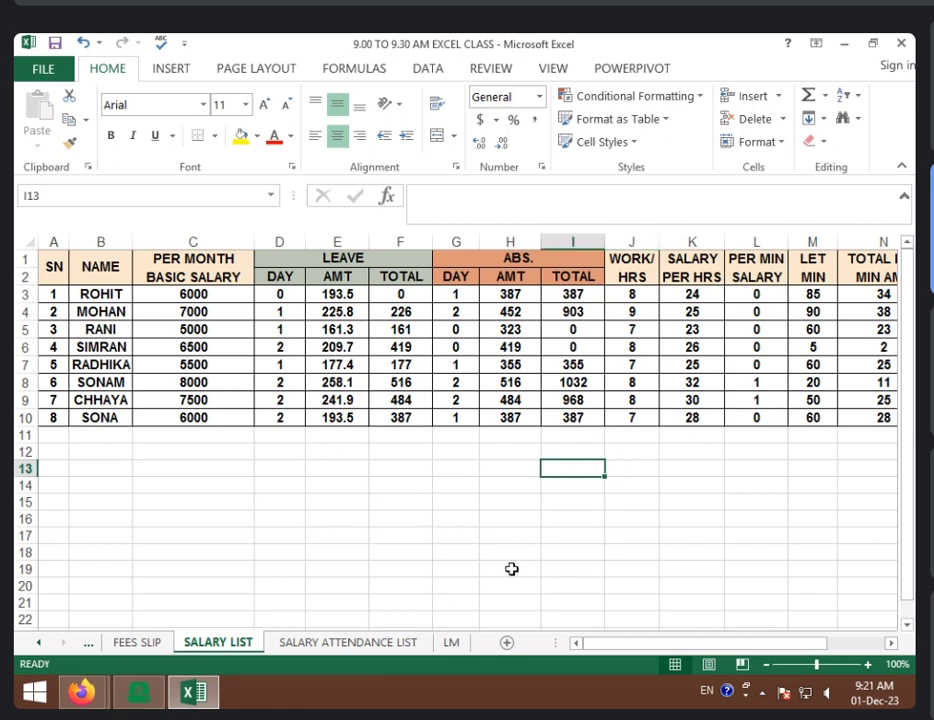
pyautogui.click(586, 434)
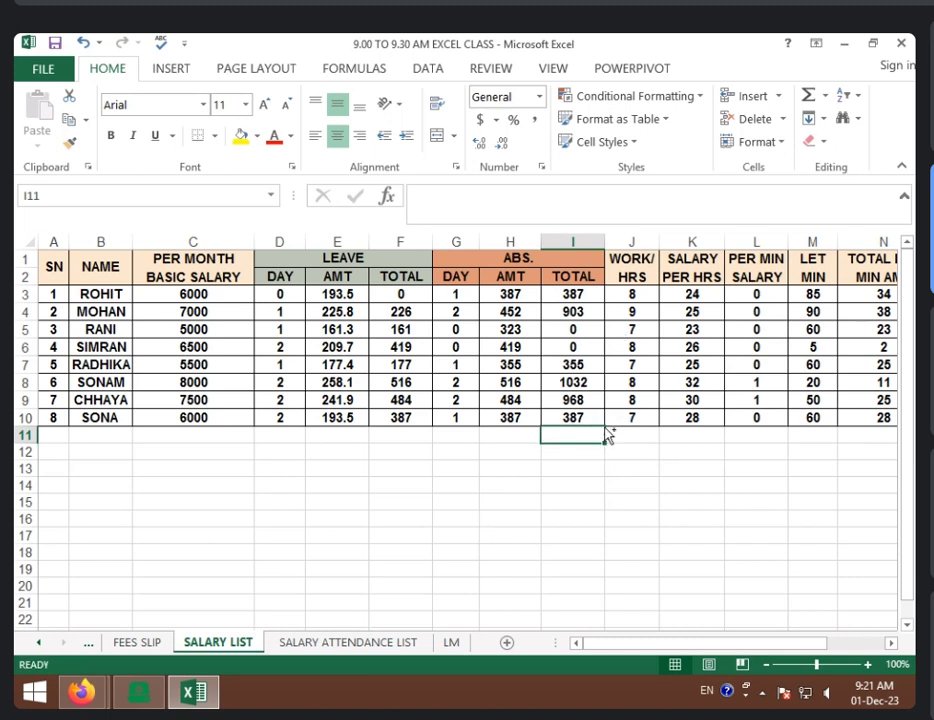
# - Start the blank Book1 workbook, glance at the File > New templates, and show the Review tools
pyautogui.hotkey('ctrl', 'n')
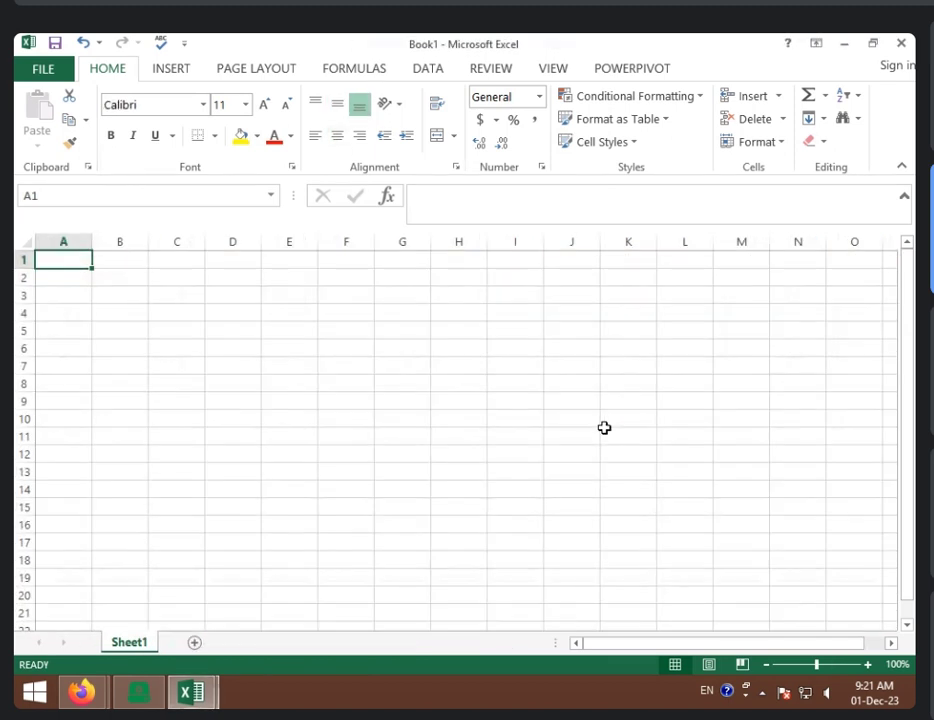
pyautogui.click(42, 67)
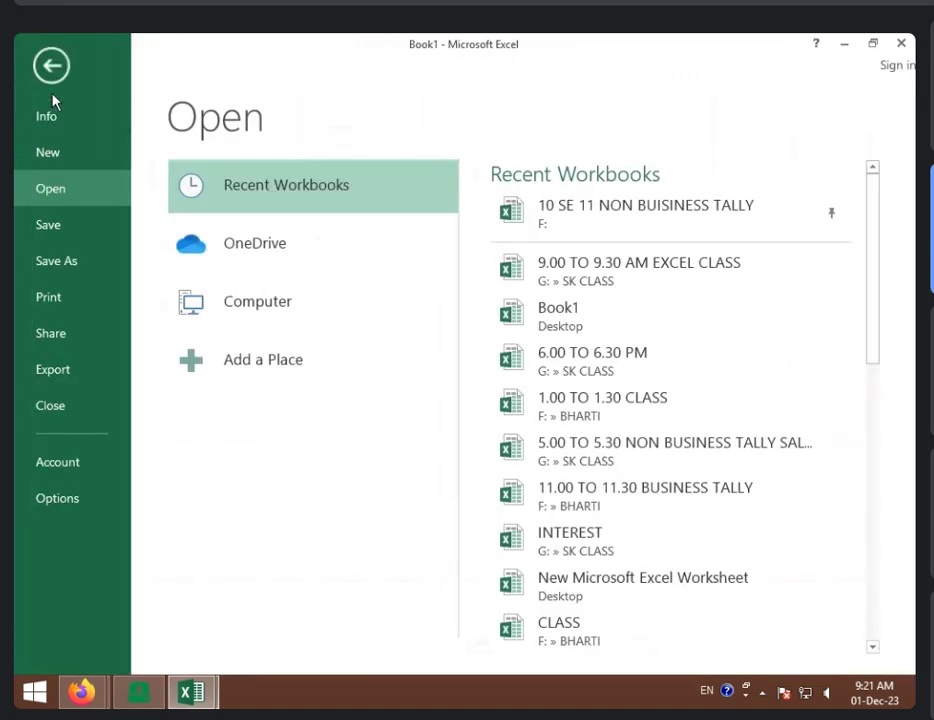
pyautogui.click(62, 152)
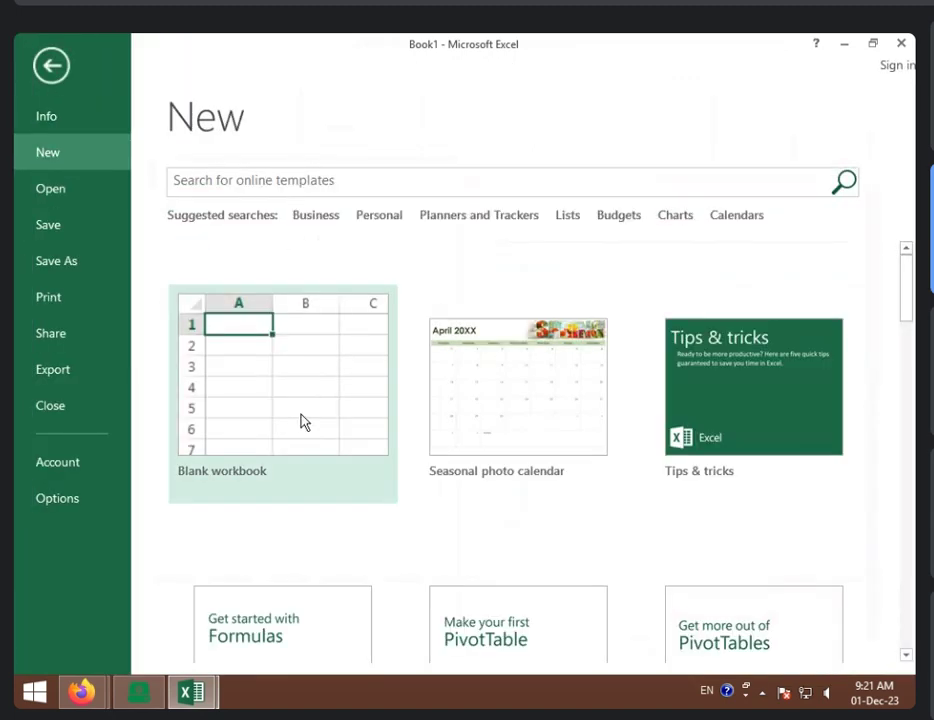
pyautogui.click(60, 77)
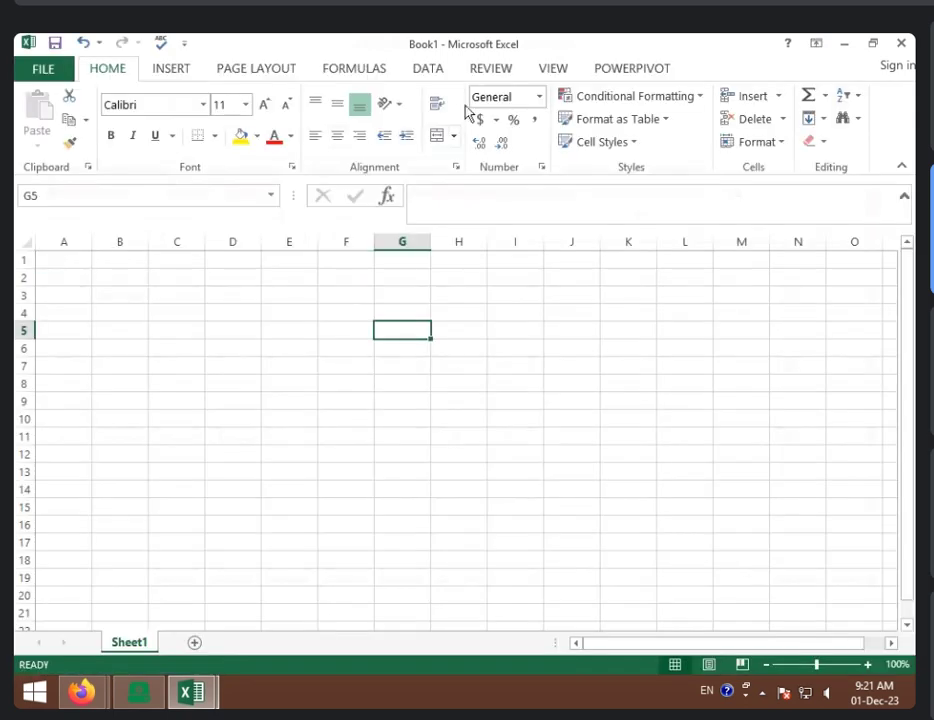
pyautogui.click(490, 68)
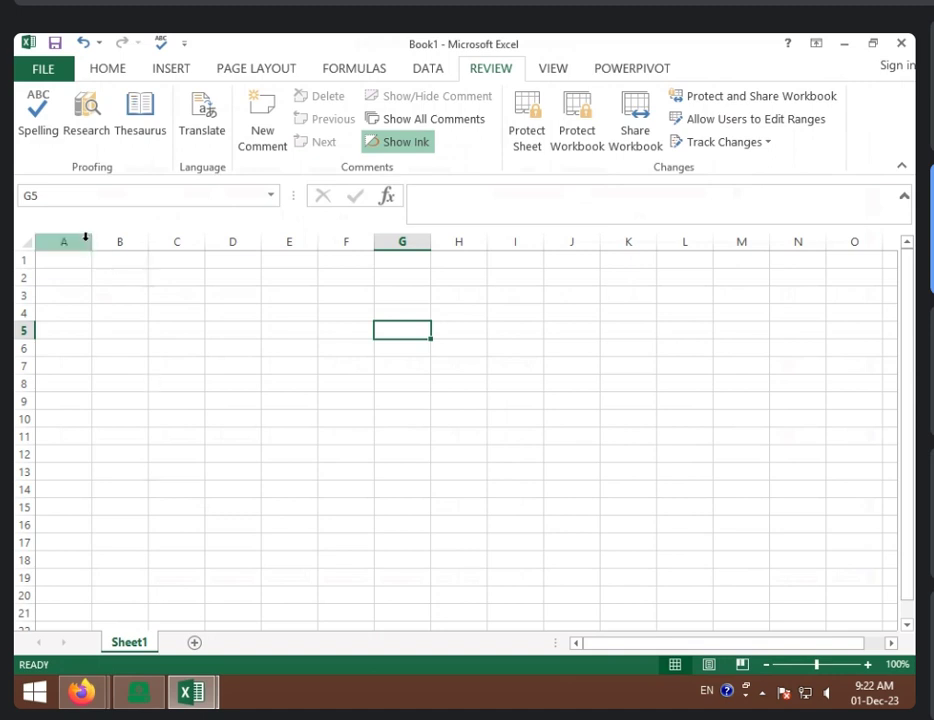
# - Widen column A and enter the misspelled word 'computr' in cell A6
pyautogui.moveTo(92, 246); pyautogui.dragTo(185, 262)
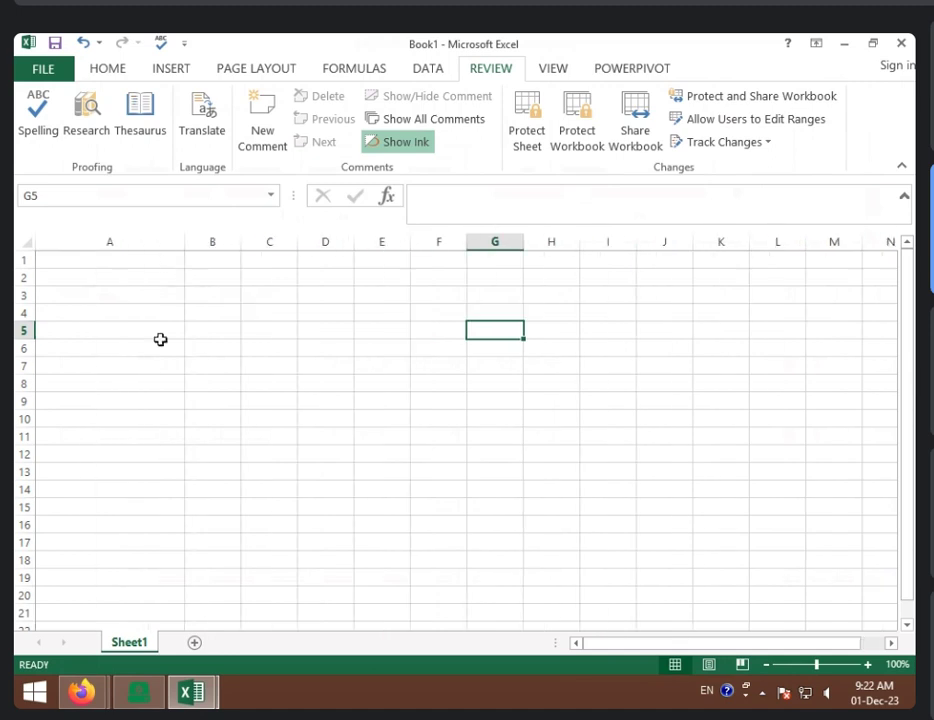
pyautogui.click(165, 345)
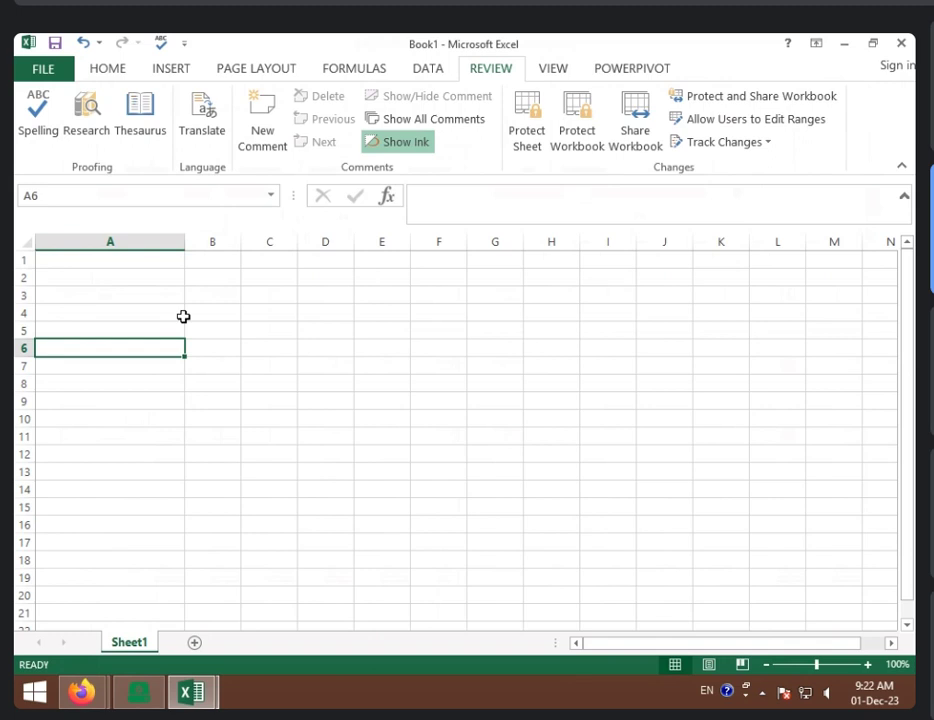
pyautogui.write('comput')
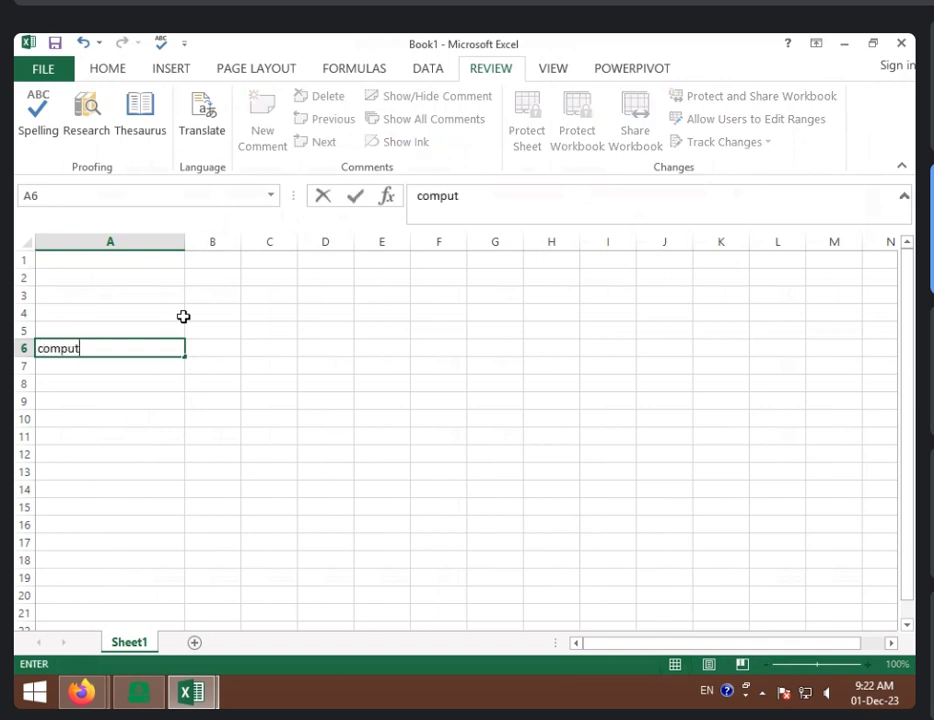
pyautogui.write('r')
pyautogui.click(206, 388)
pyautogui.click(132, 360)
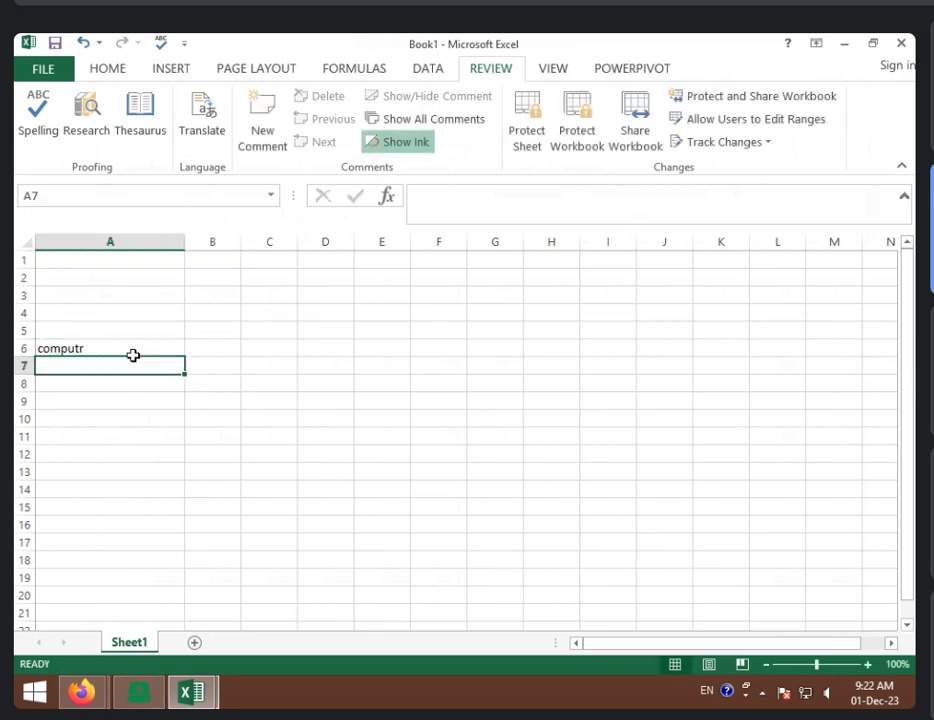
pyautogui.click(133, 348)
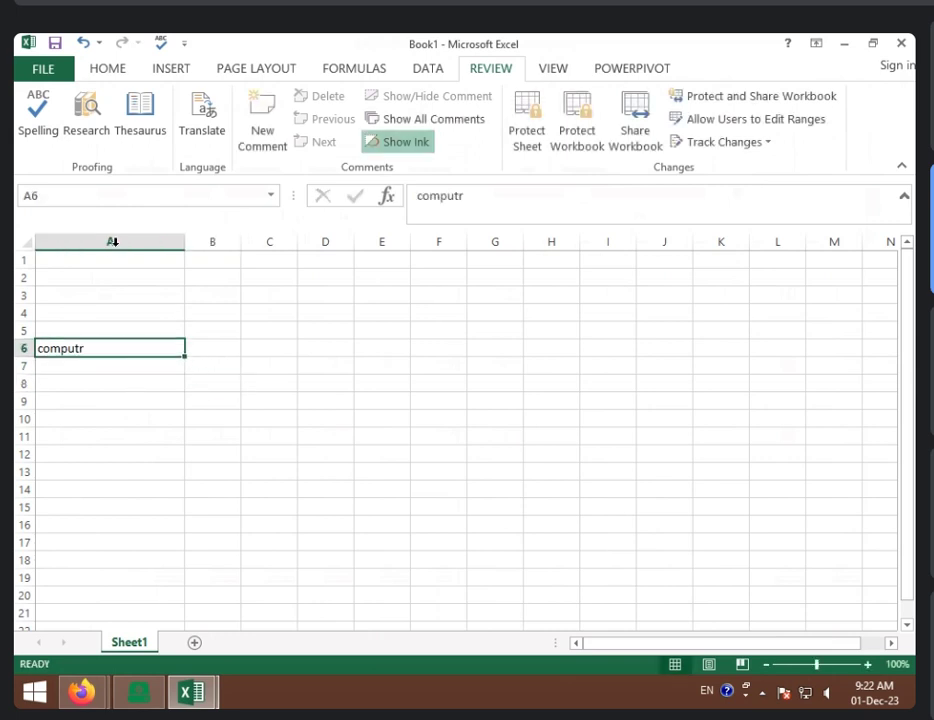
# - Enlarge the 'computr' text in A6 to 24 points
pyautogui.click(107, 69)
pyautogui.click(265, 106)
pyautogui.click(265, 106)
pyautogui.click(265, 106)
pyautogui.click(265, 106)
pyautogui.click(265, 106)
pyautogui.click(265, 106)
pyautogui.click(309, 354)
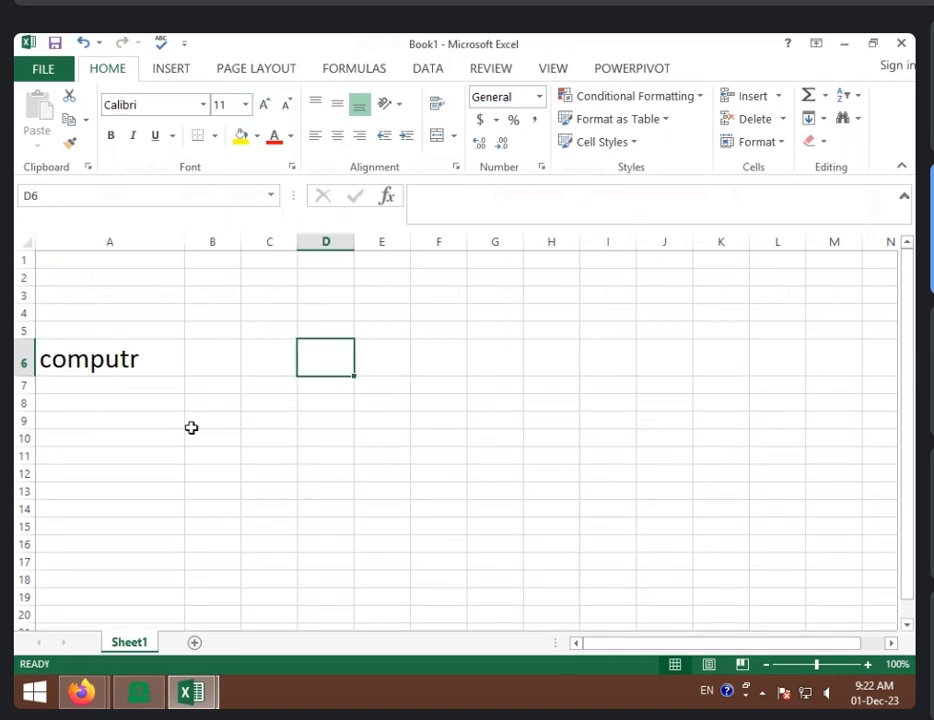
pyautogui.click(130, 361)
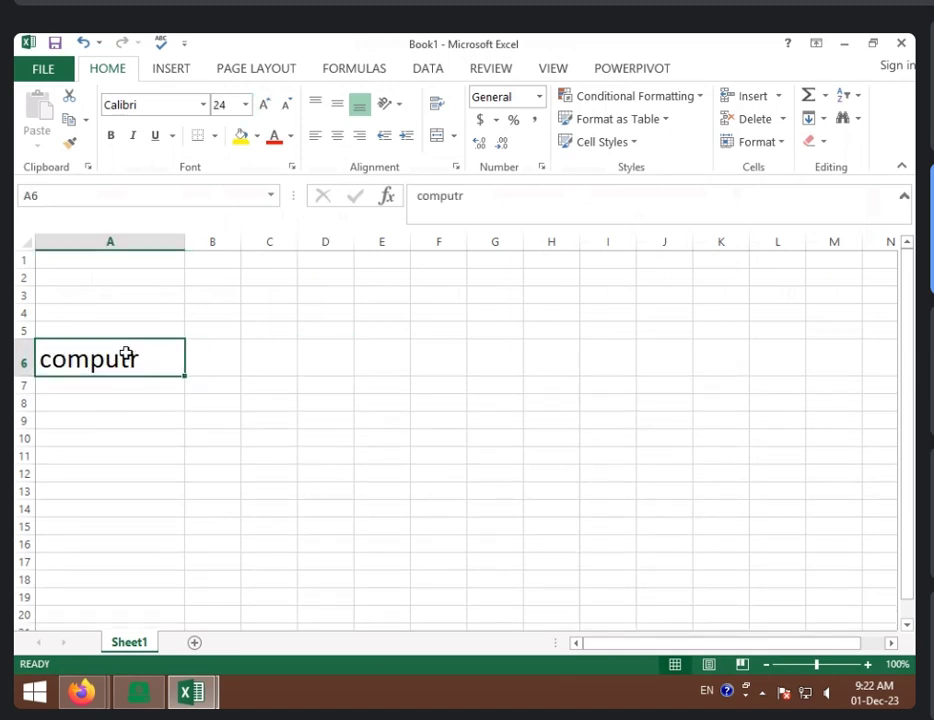
pyautogui.click(500, 75)
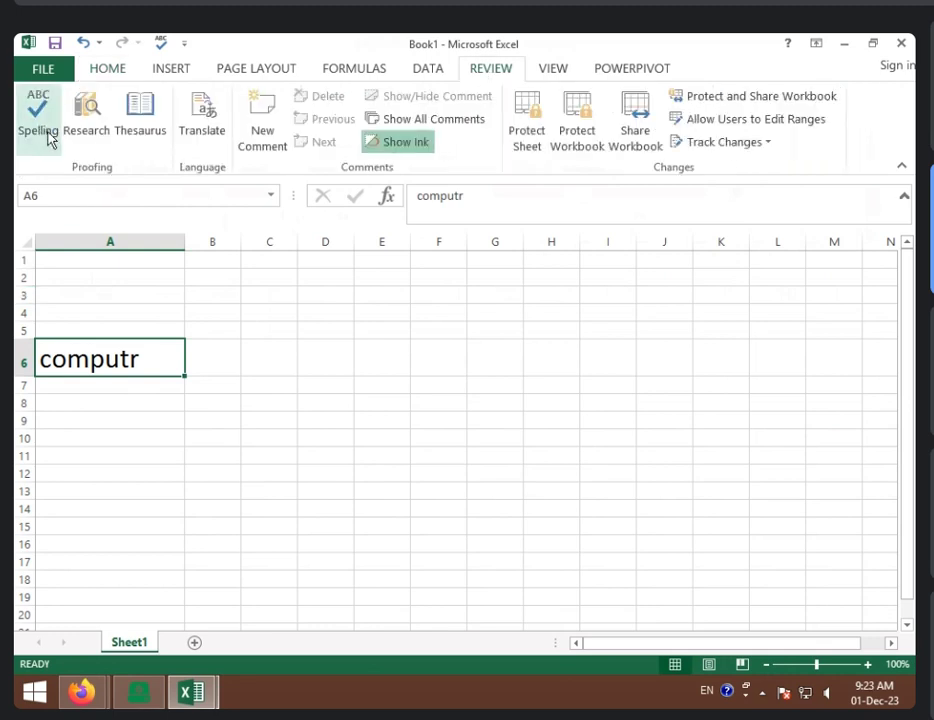
pyautogui.click(50, 138)
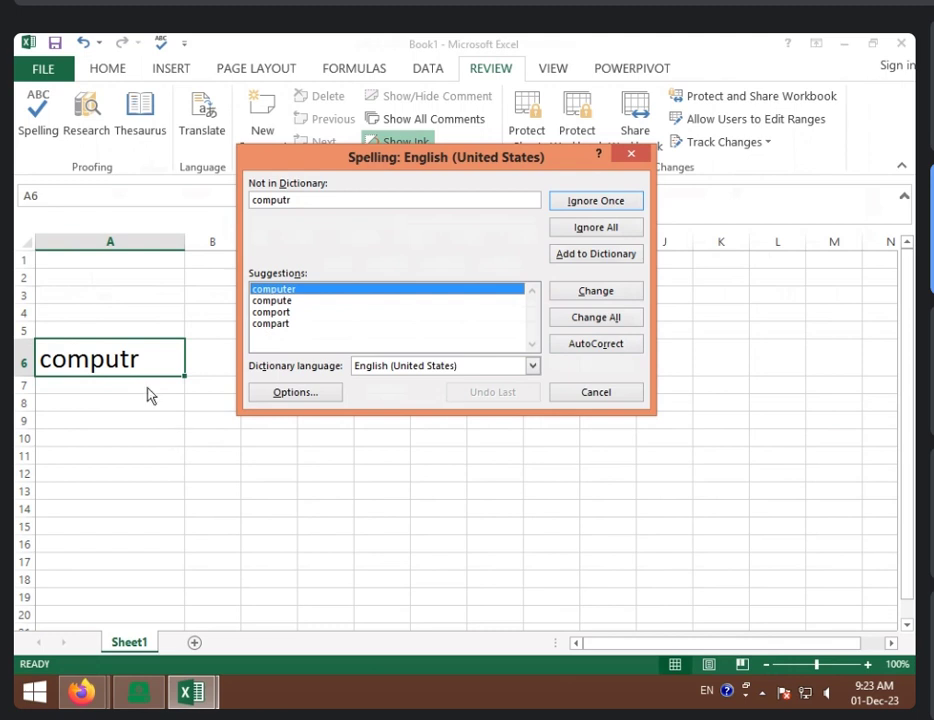
pyautogui.click(630, 157)
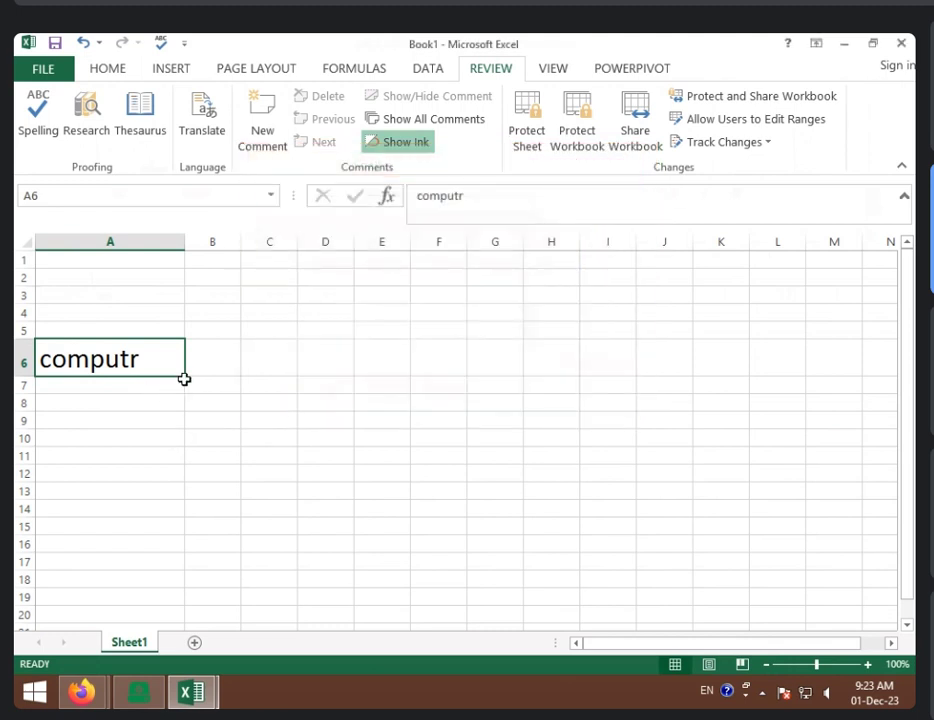
# - Copy 'computr' from A6 down through A13 and run a spelling check starting at A6
pyautogui.moveTo(185, 376); pyautogui.dragTo(185, 502)
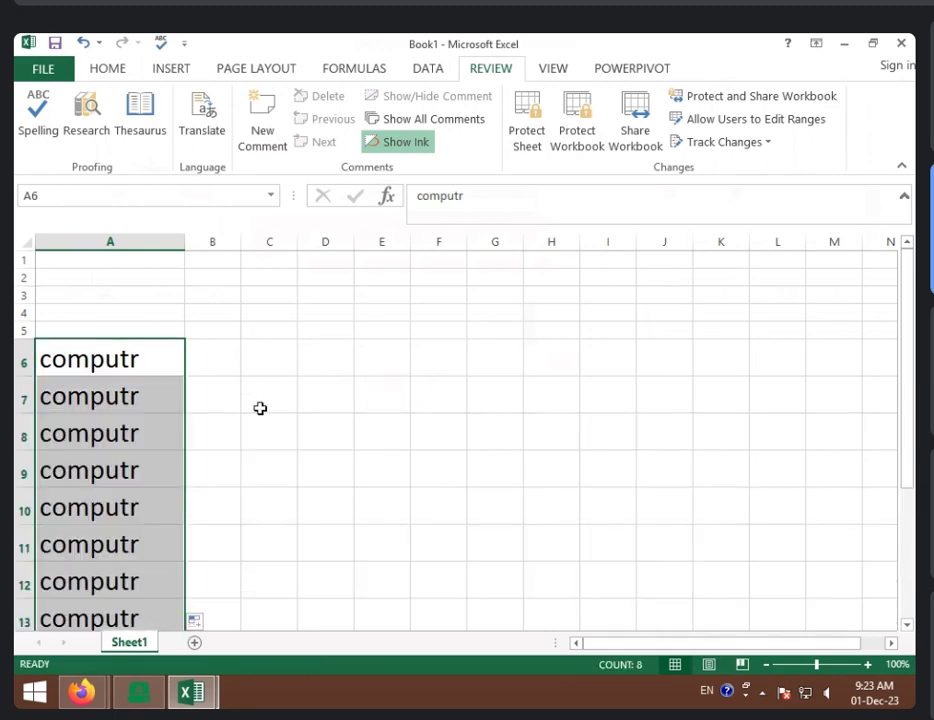
pyautogui.scroll(-2, 263, 409)
pyautogui.scroll(1, 263, 409)
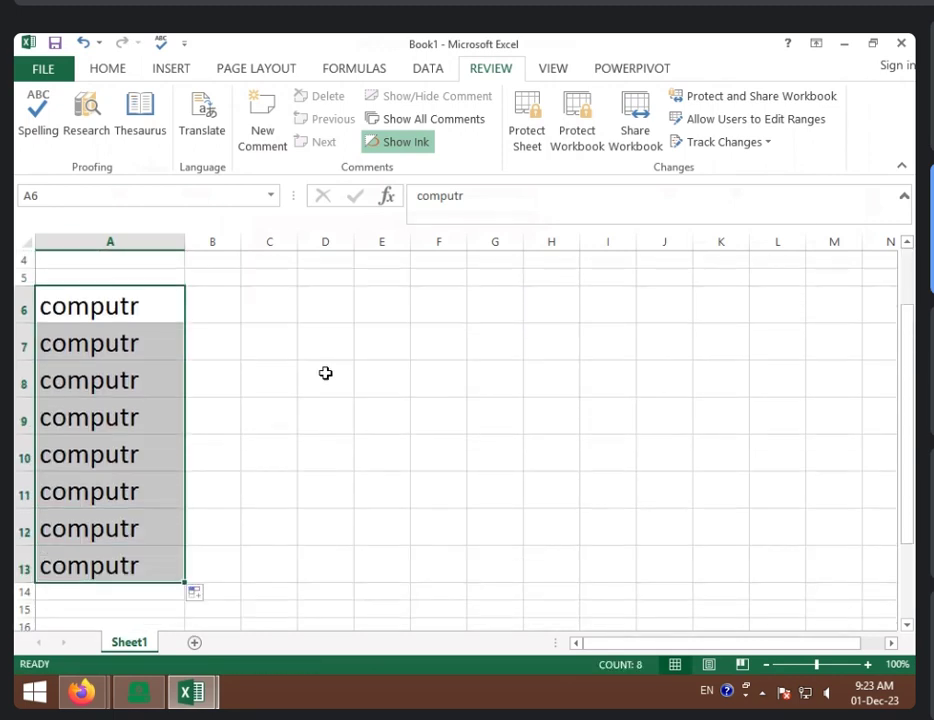
pyautogui.click(329, 376)
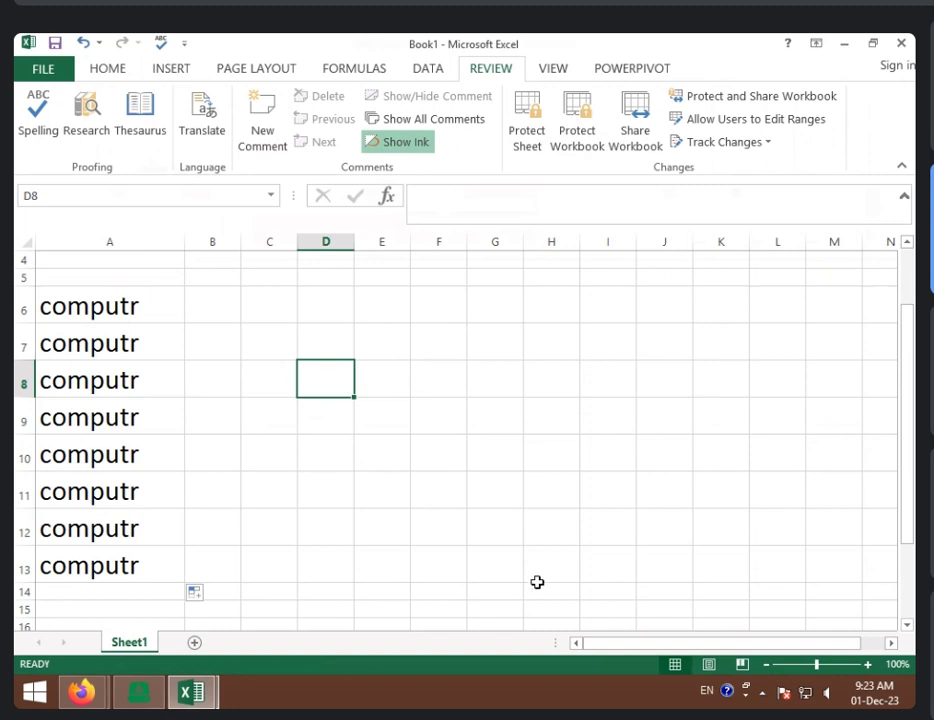
pyautogui.click(166, 306)
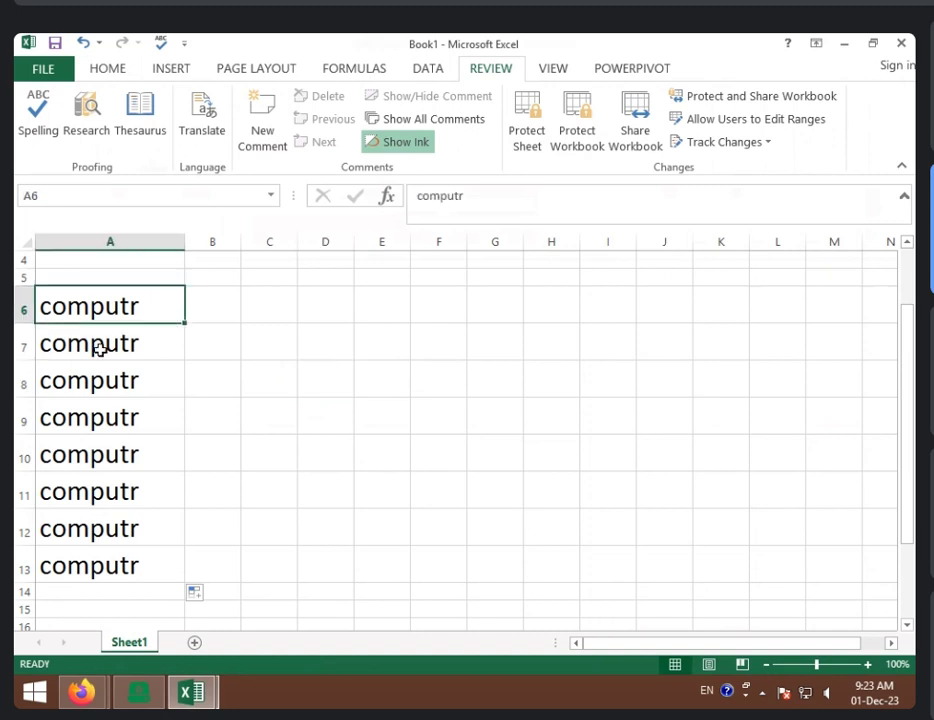
pyautogui.click(40, 130)
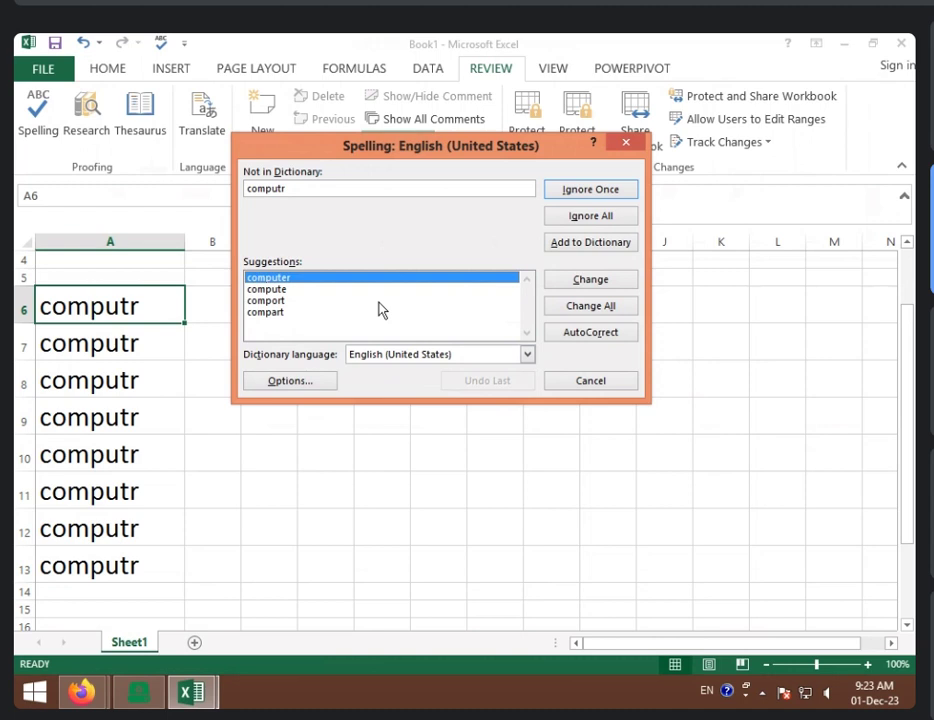
# - Leave A6 as 'computr' and correct every later occurrence to 'computer' with Change All
pyautogui.click(300, 289)
pyautogui.click(295, 301)
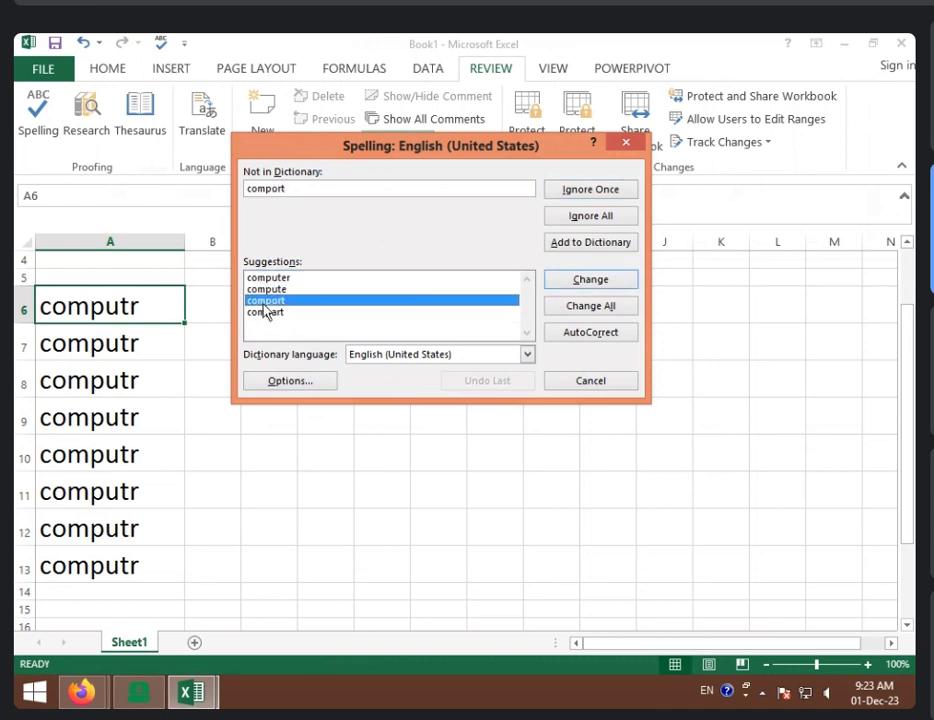
pyautogui.click(287, 278)
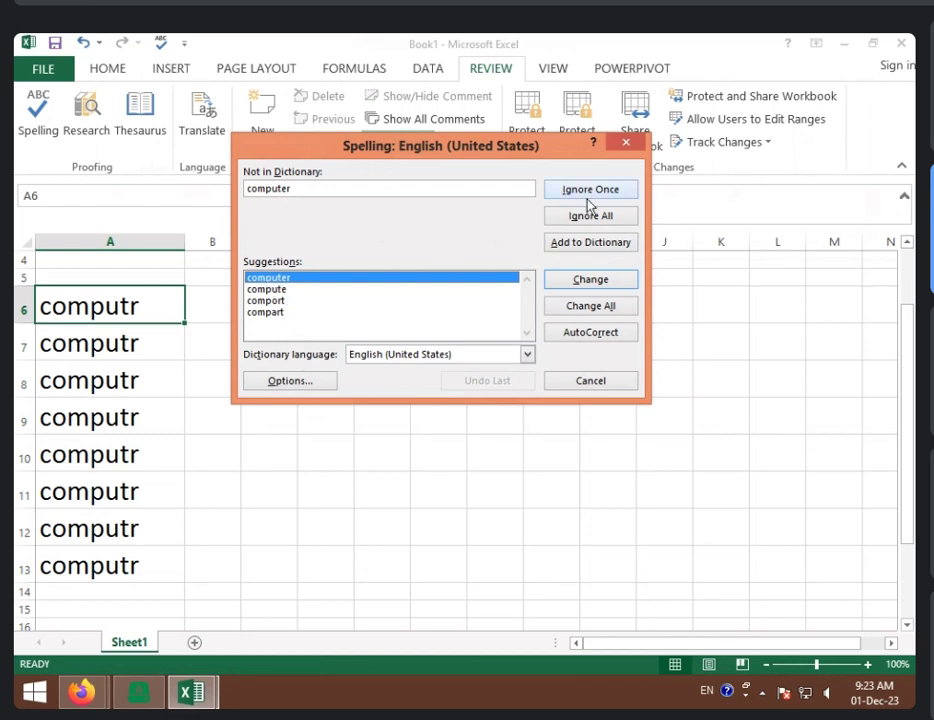
pyautogui.click(615, 195)
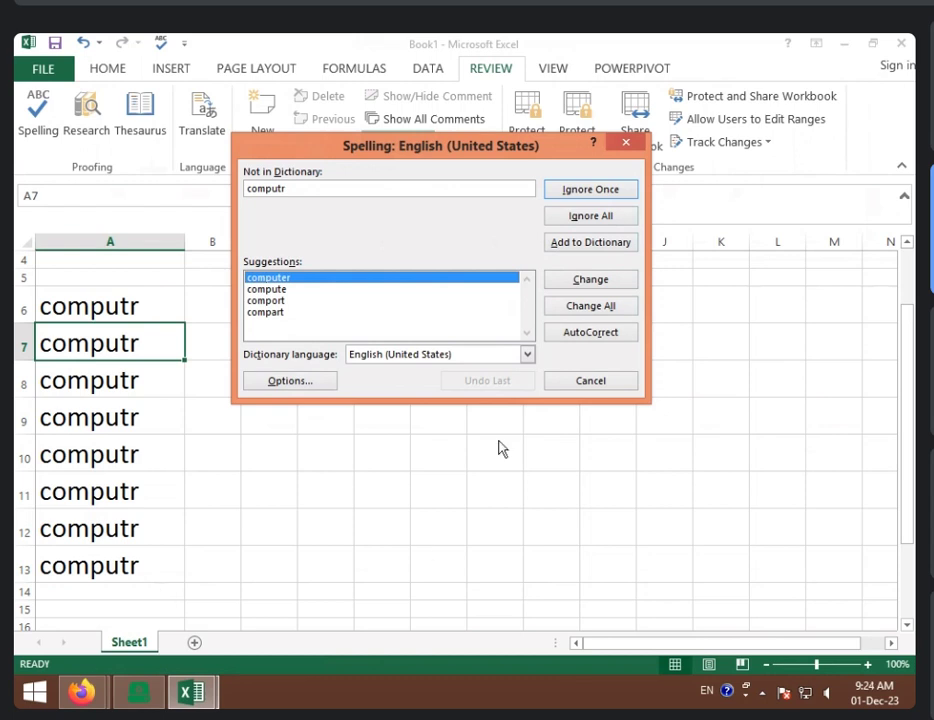
pyautogui.click(620, 286)
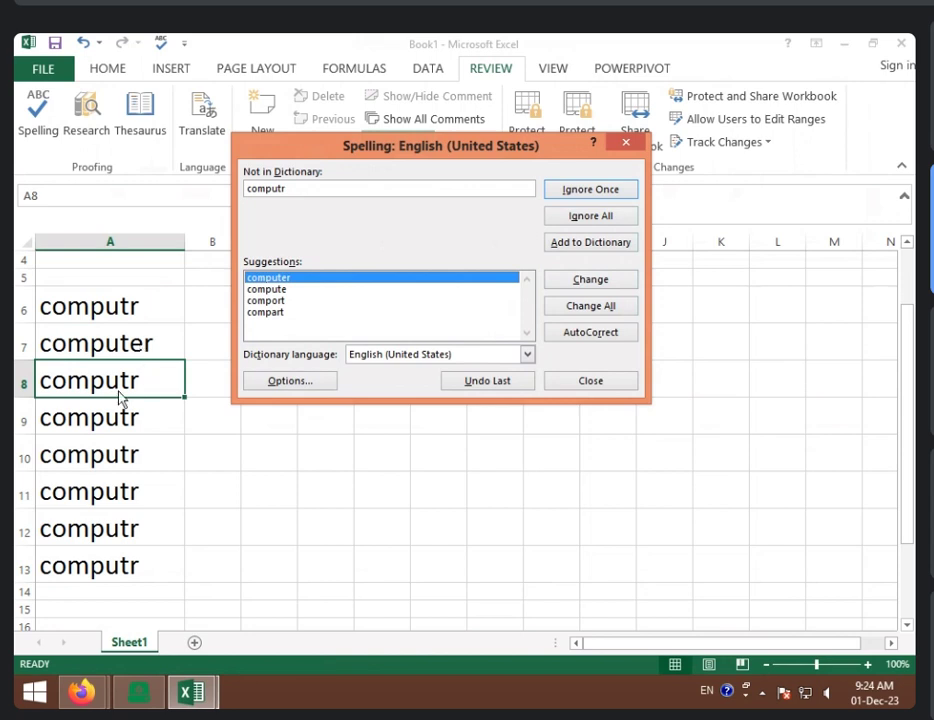
pyautogui.click(622, 316)
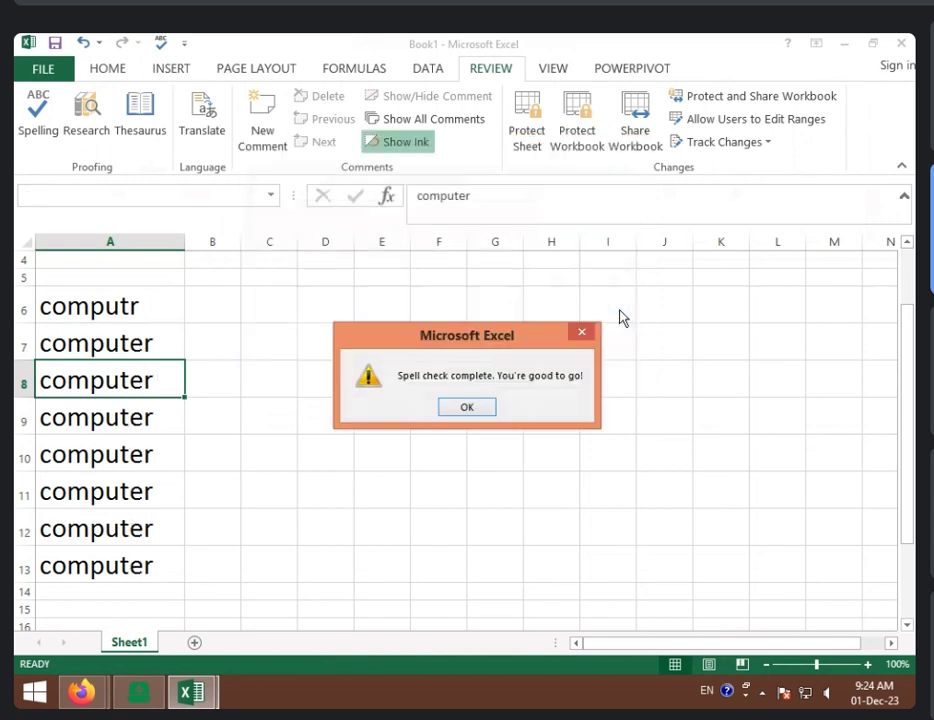
pyautogui.click(450, 397)
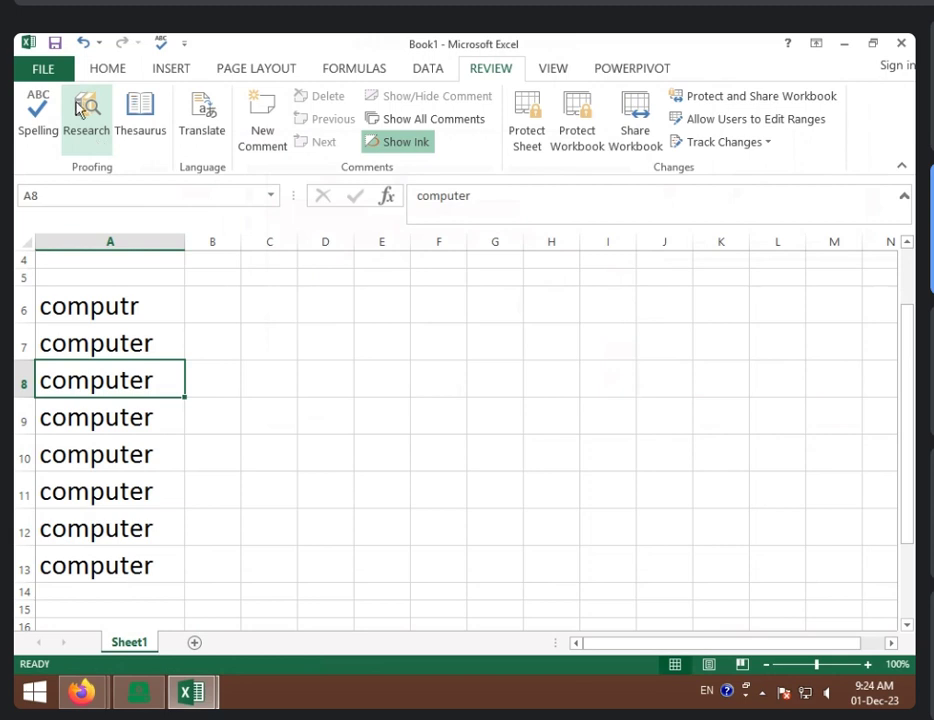
pyautogui.click(300, 387)
pyautogui.click(156, 386)
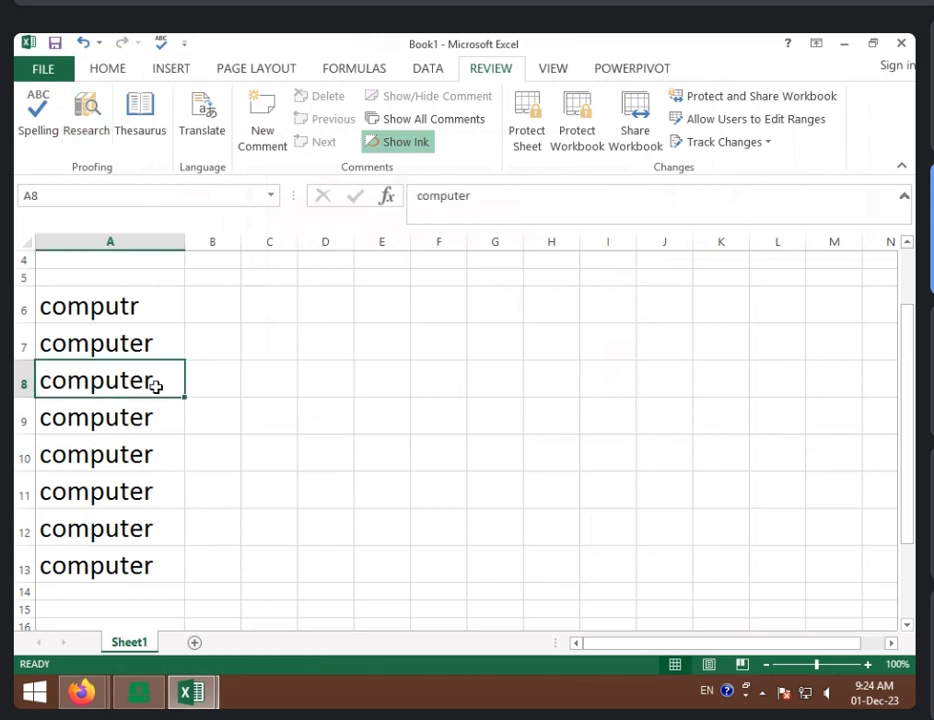
pyautogui.click(95, 135)
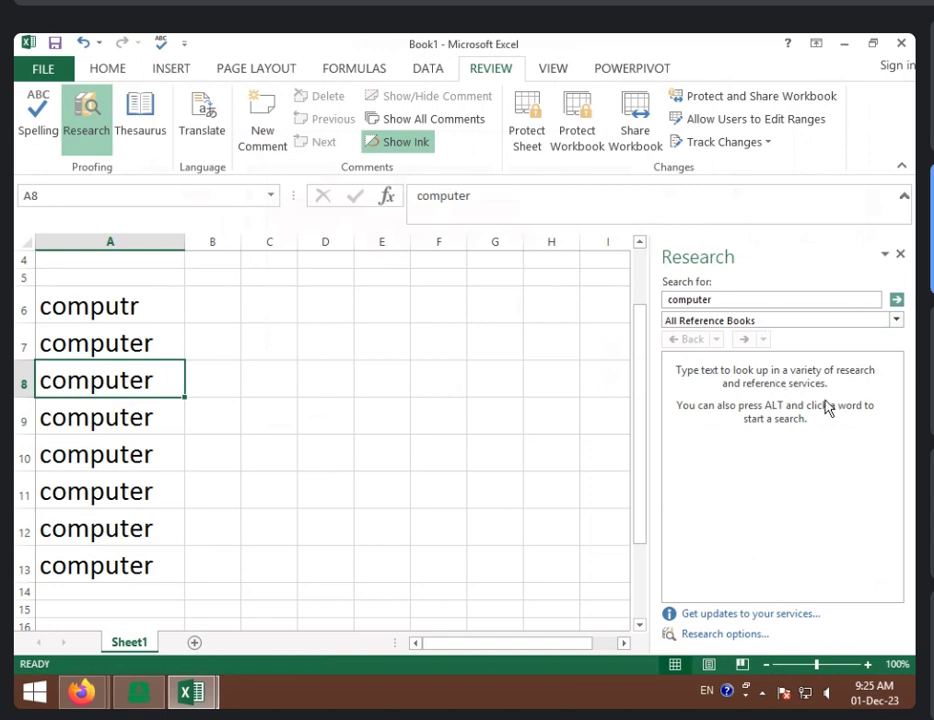
pyautogui.click(896, 301)
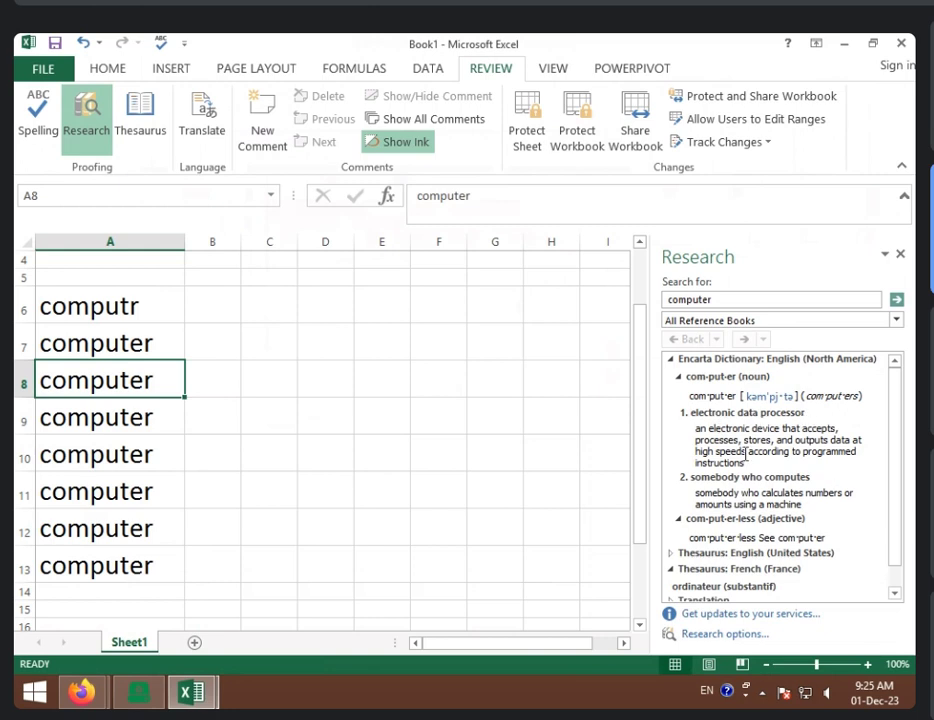
pyautogui.scroll(-1, 757, 455)
pyautogui.scroll(-2, 757, 455)
pyautogui.scroll(-1, 757, 458)
pyautogui.scroll(5, 757, 483)
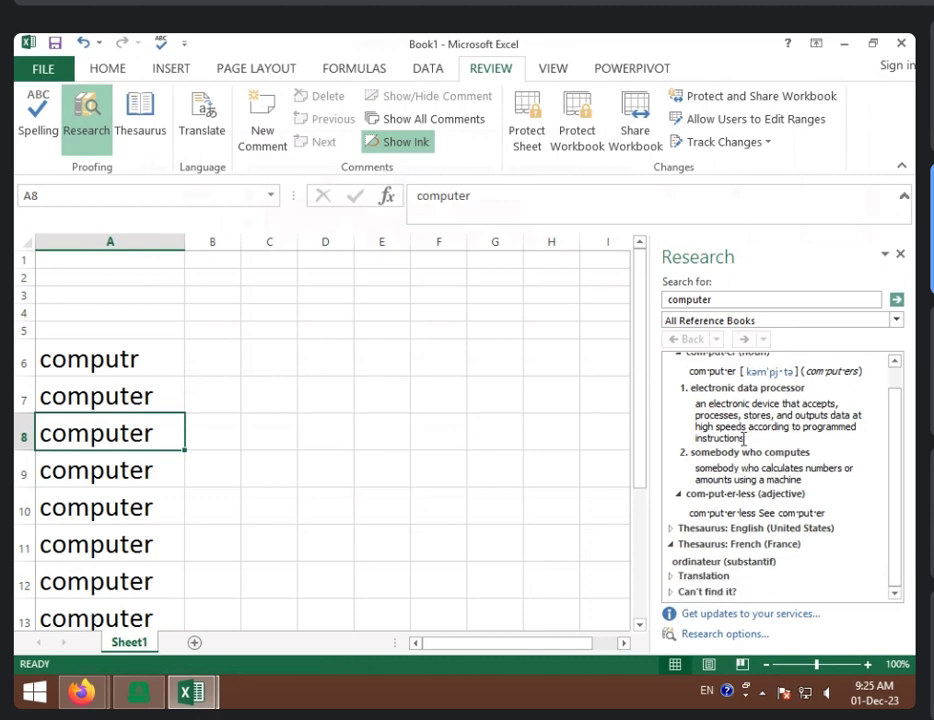
pyautogui.click(901, 255)
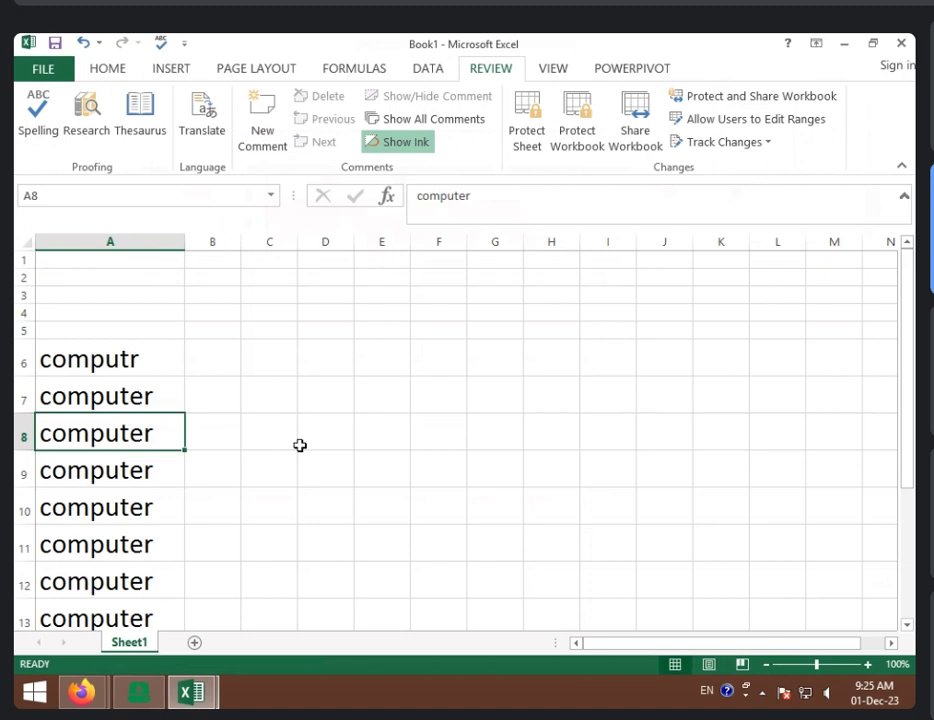
pyautogui.click(110, 385)
pyautogui.click(158, 128)
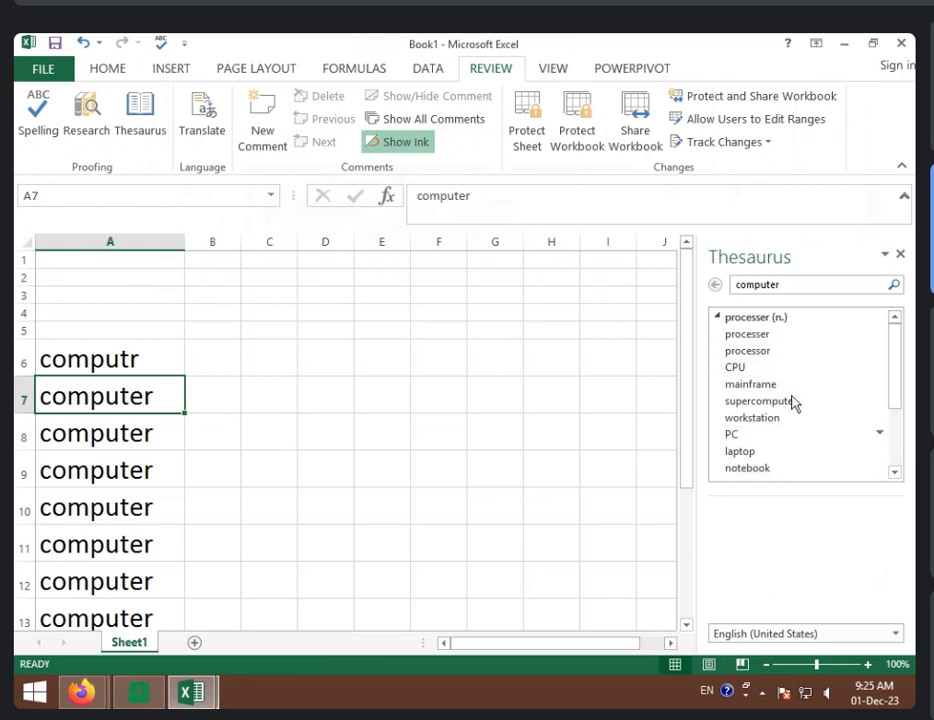
pyautogui.click(900, 254)
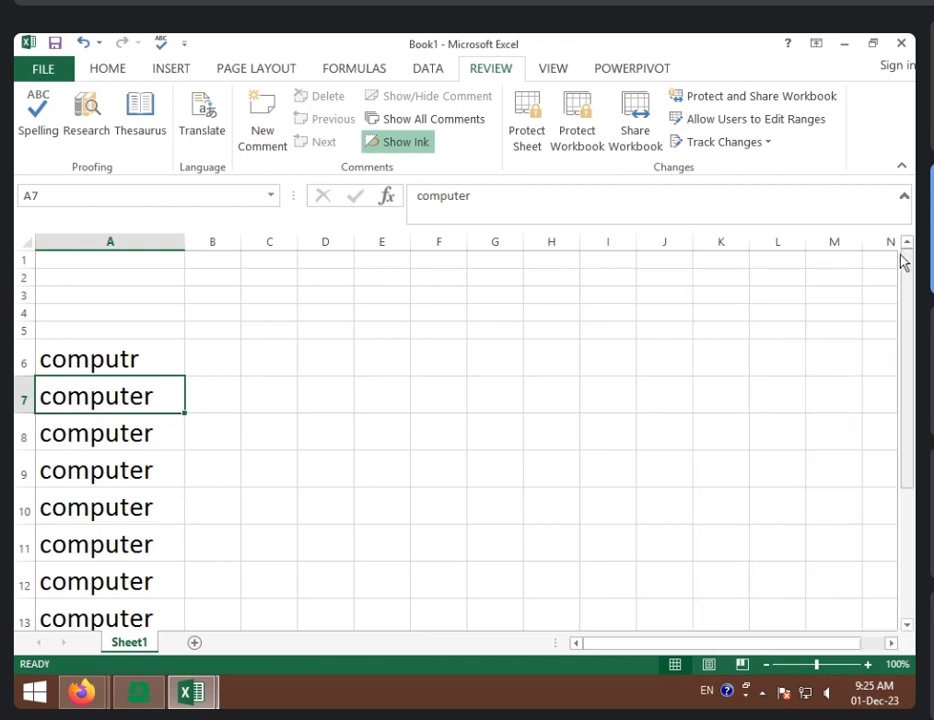
# - Overwrite cell A13 with 'keyboard', fixing the typo 'keyborad' before committing
pyautogui.click(151, 446)
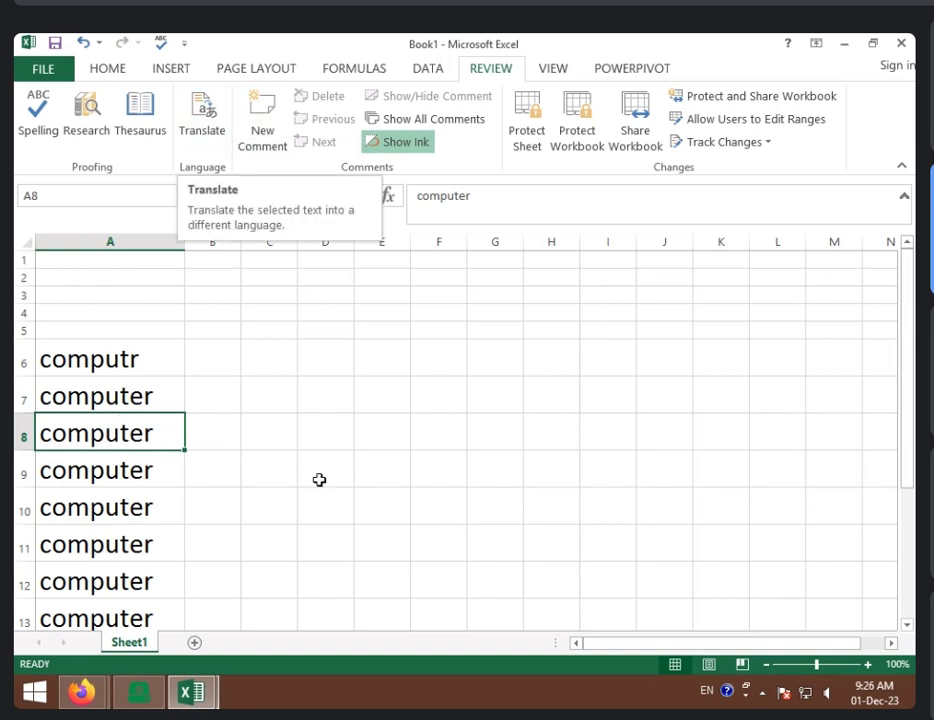
pyautogui.scroll(-3, 315, 479)
pyautogui.scroll(-1, 315, 479)
pyautogui.click(150, 313)
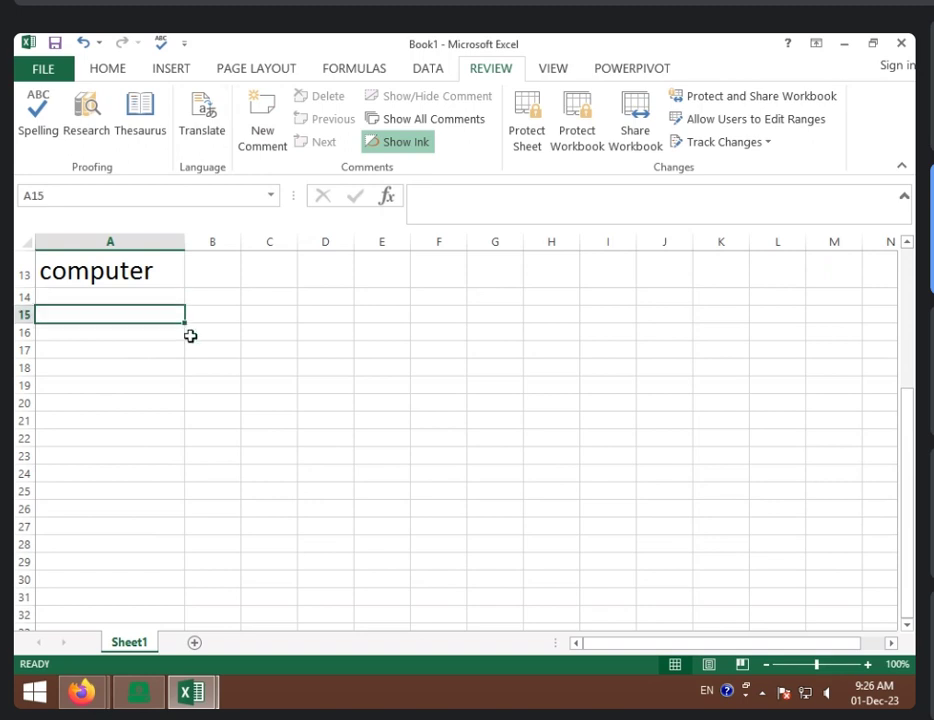
pyautogui.scroll(3, 263, 425)
pyautogui.scroll(-1, 299, 396)
pyautogui.click(147, 491)
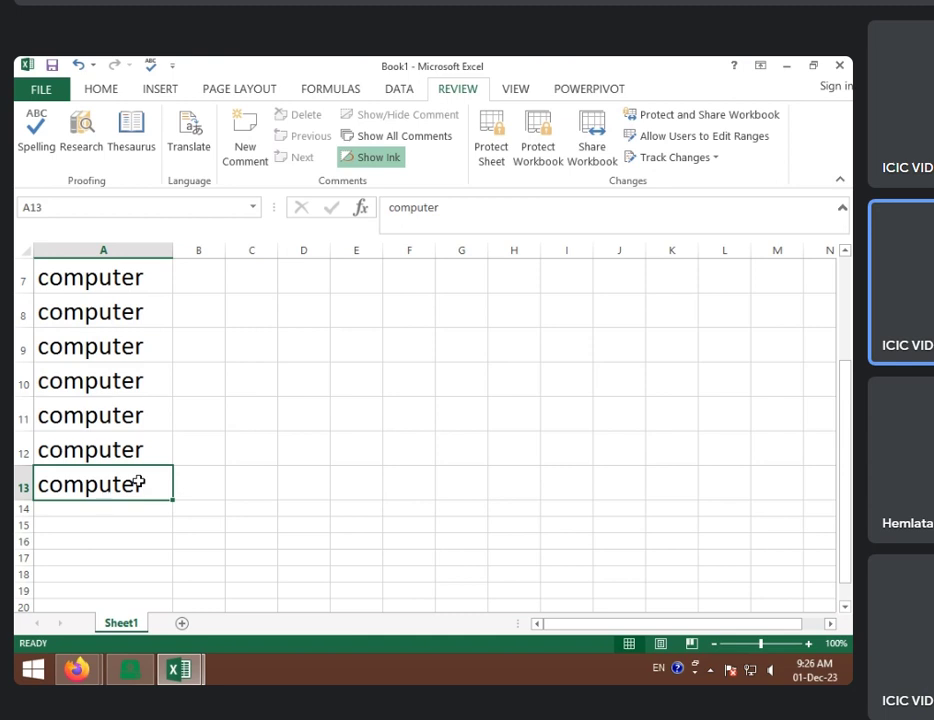
pyautogui.write('ke')
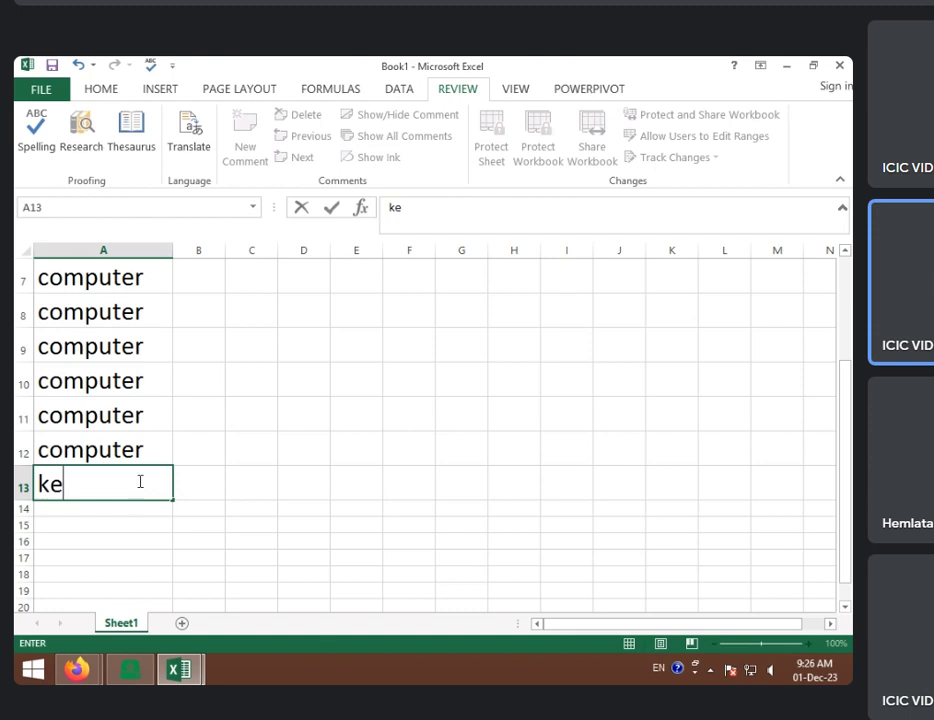
pyautogui.write('yborad')
pyautogui.press('BackSpace')
pyautogui.press('BackSpace')
pyautogui.press('BackSpace')
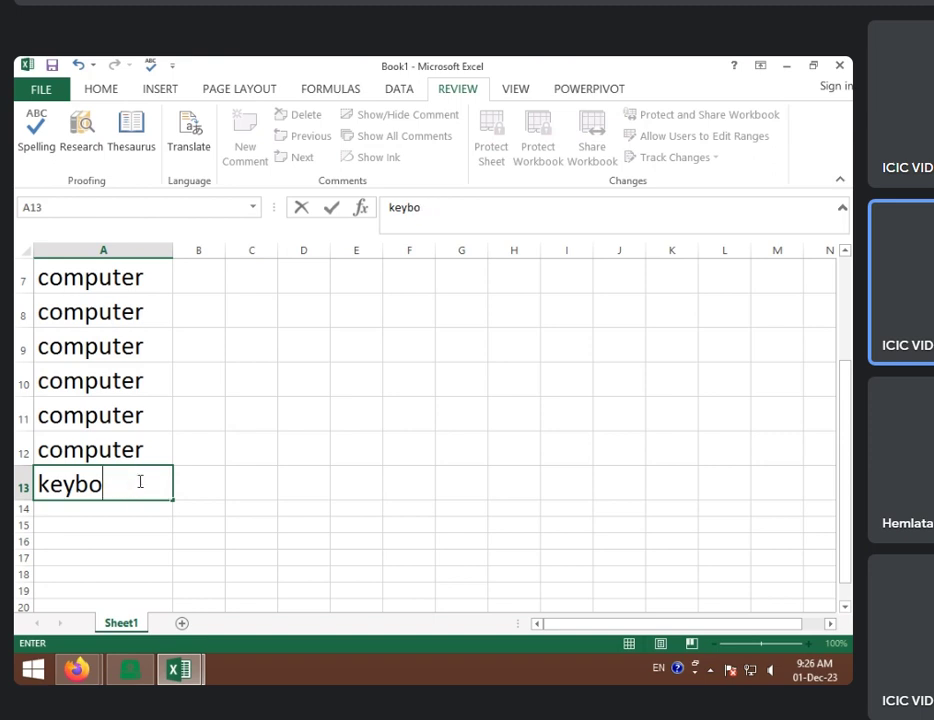
pyautogui.write('ard')
pyautogui.click(304, 447)
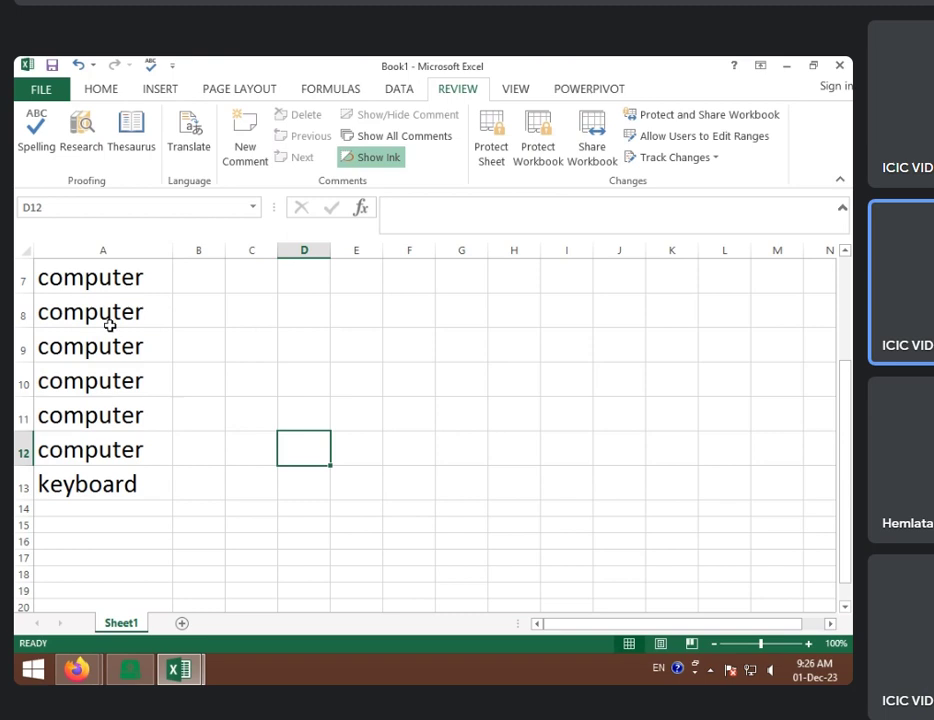
pyautogui.click(113, 440)
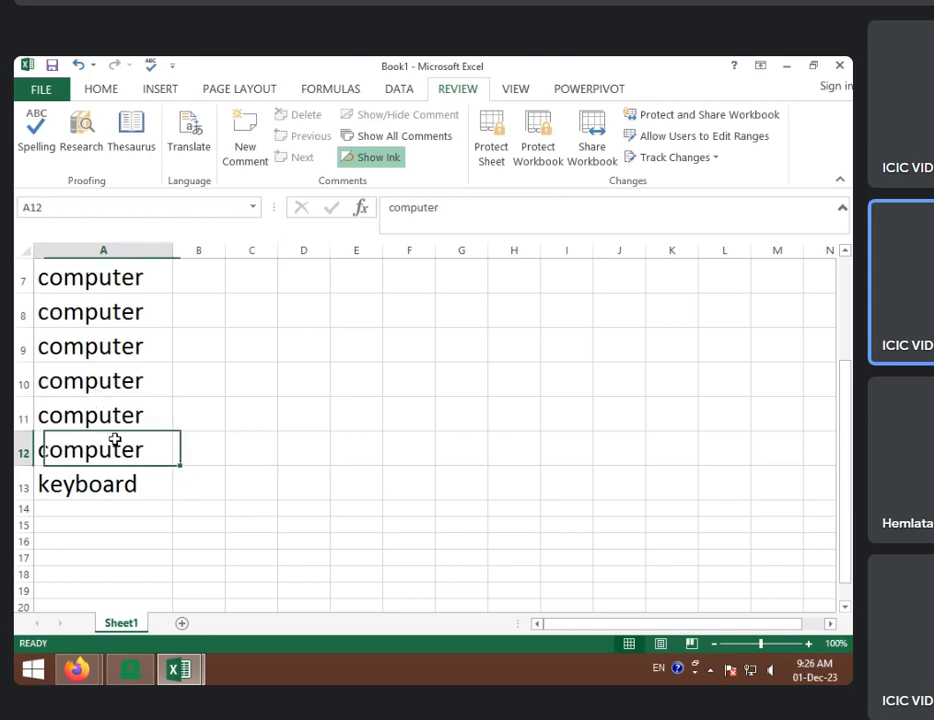
# - Translate 'computer' from A12 and paste the Hindi result 'कंप्यूटर' into C12
pyautogui.click(198, 148)
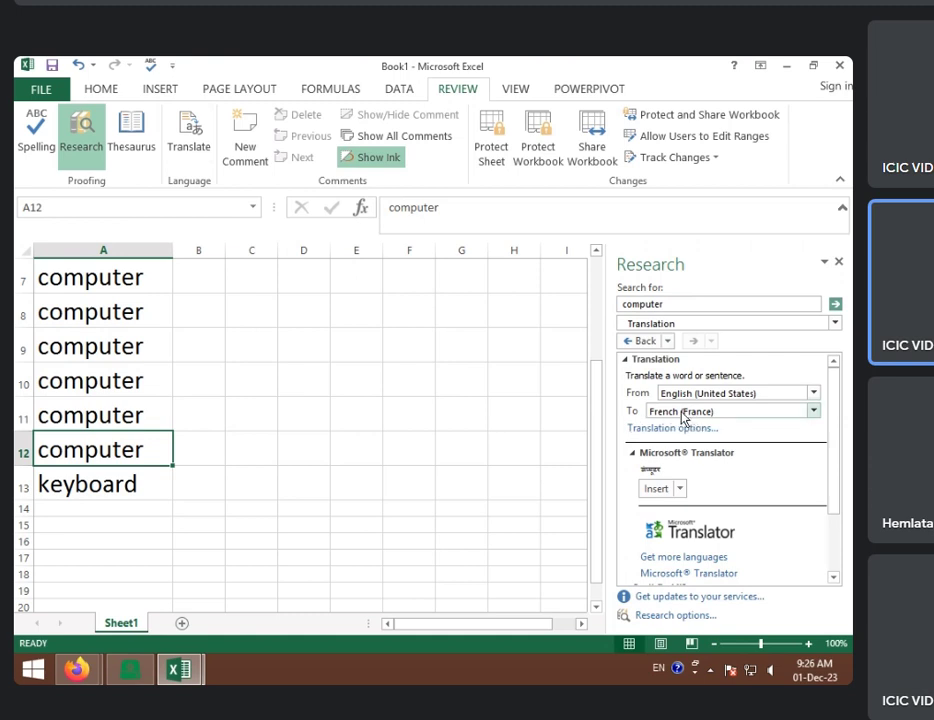
pyautogui.click(680, 488)
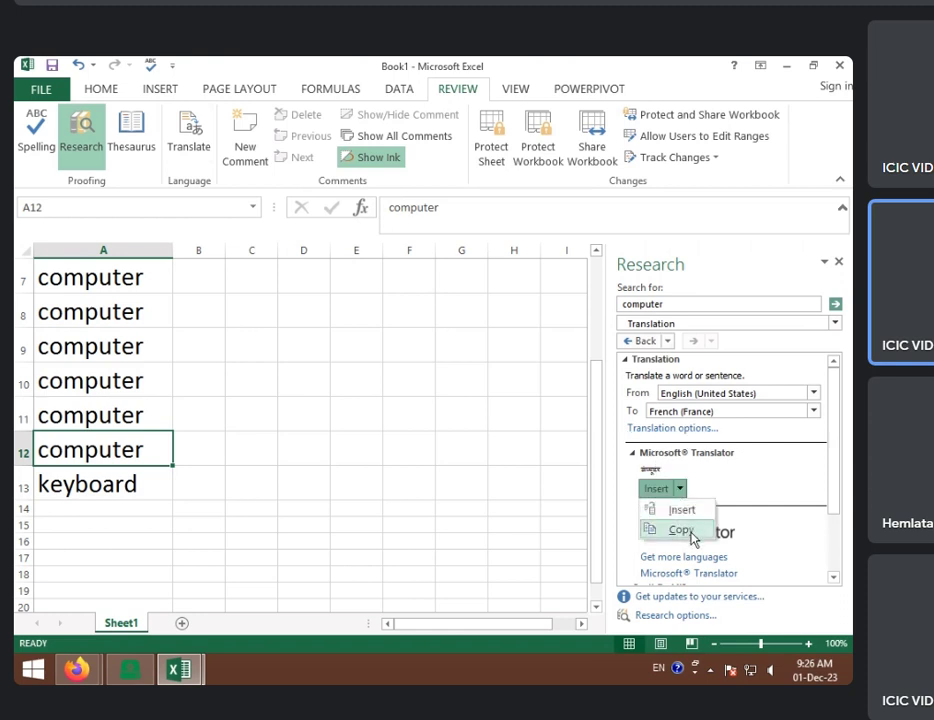
pyautogui.click(693, 527)
pyautogui.click(265, 461)
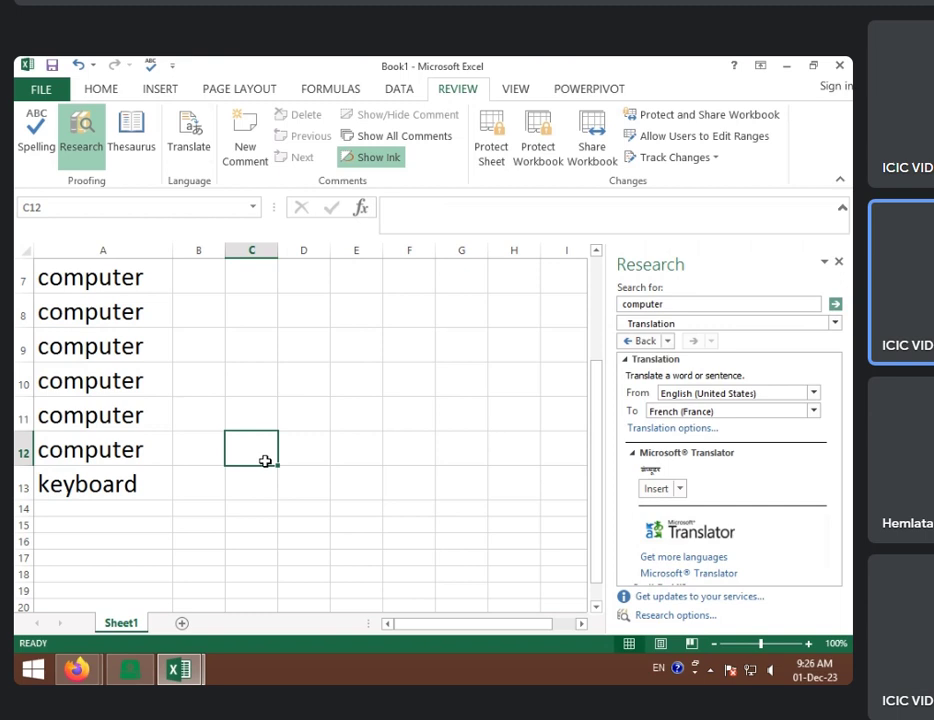
pyautogui.hotkey('ctrl', 'v')
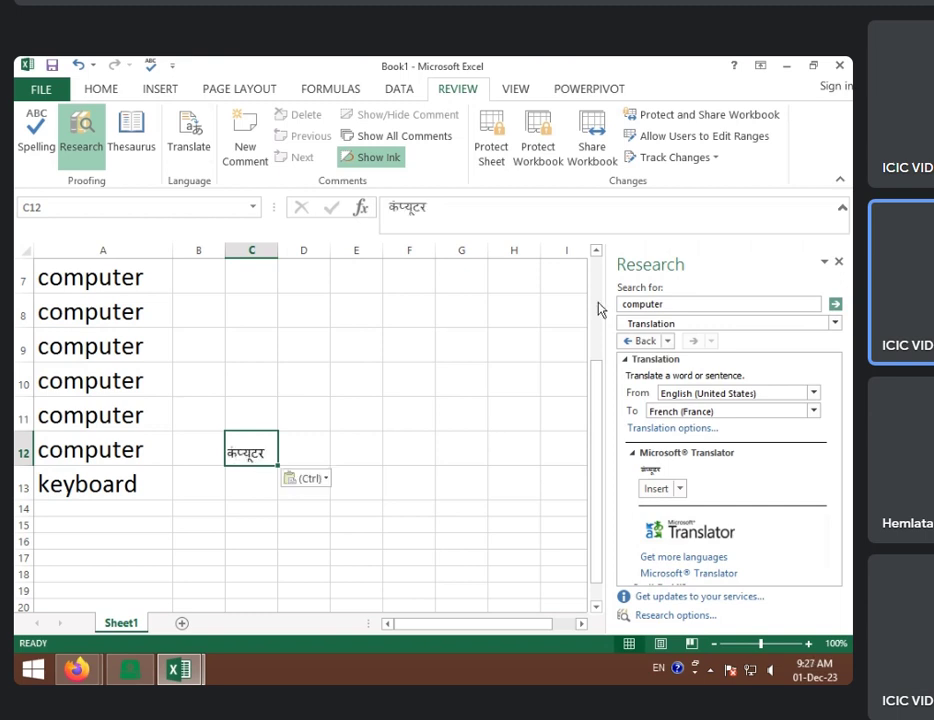
pyautogui.click(482, 460)
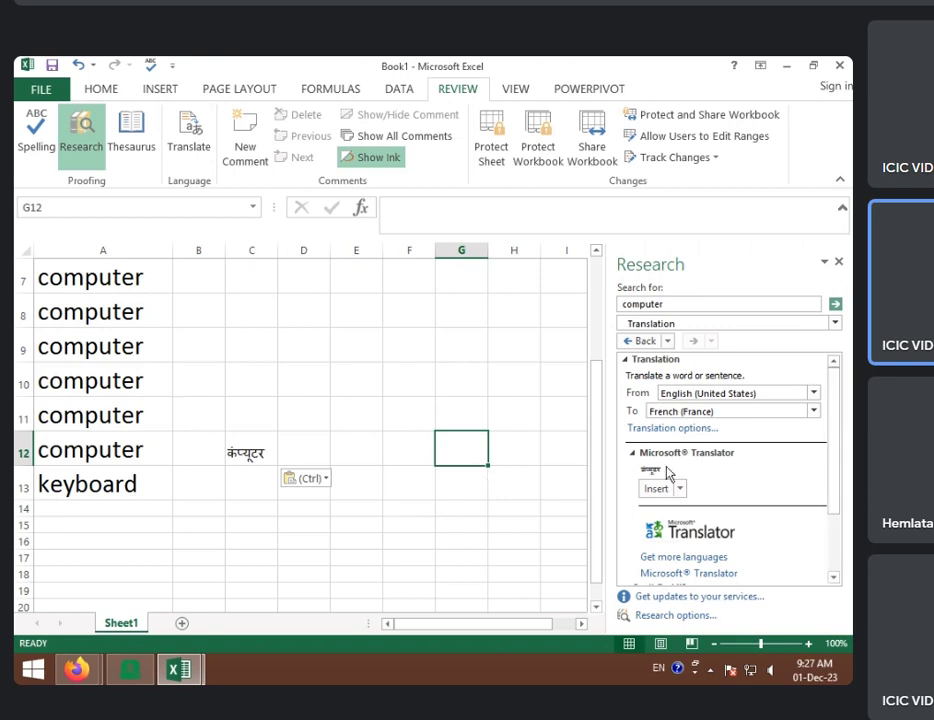
pyautogui.click(156, 454)
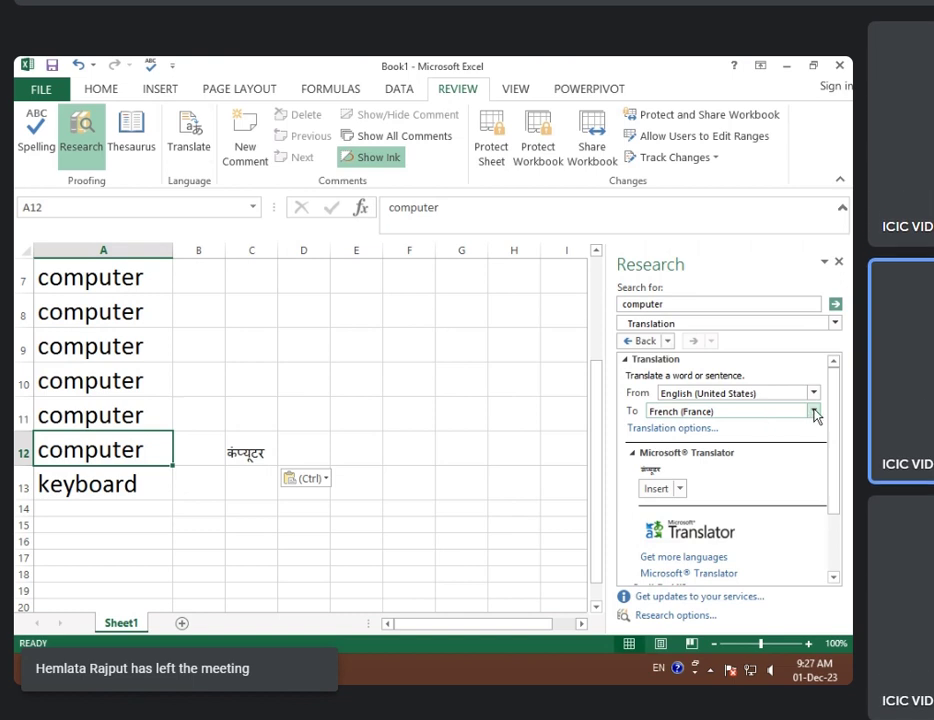
# - Set the Research pane's target language to Hindi for 'computer', after briefly trying Korean
pyautogui.click(815, 412)
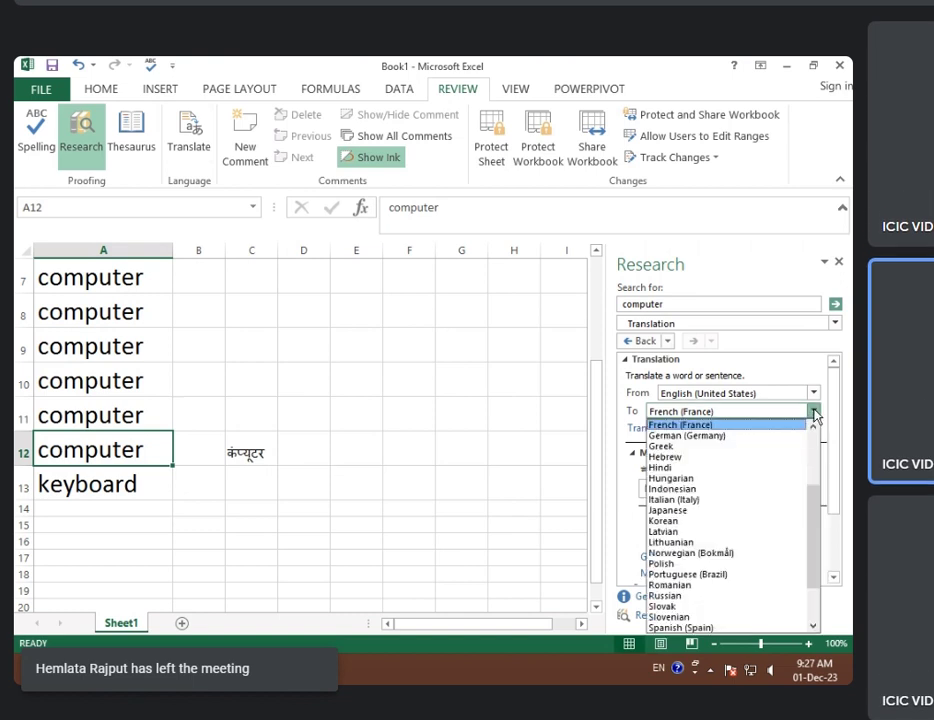
pyautogui.click(698, 521)
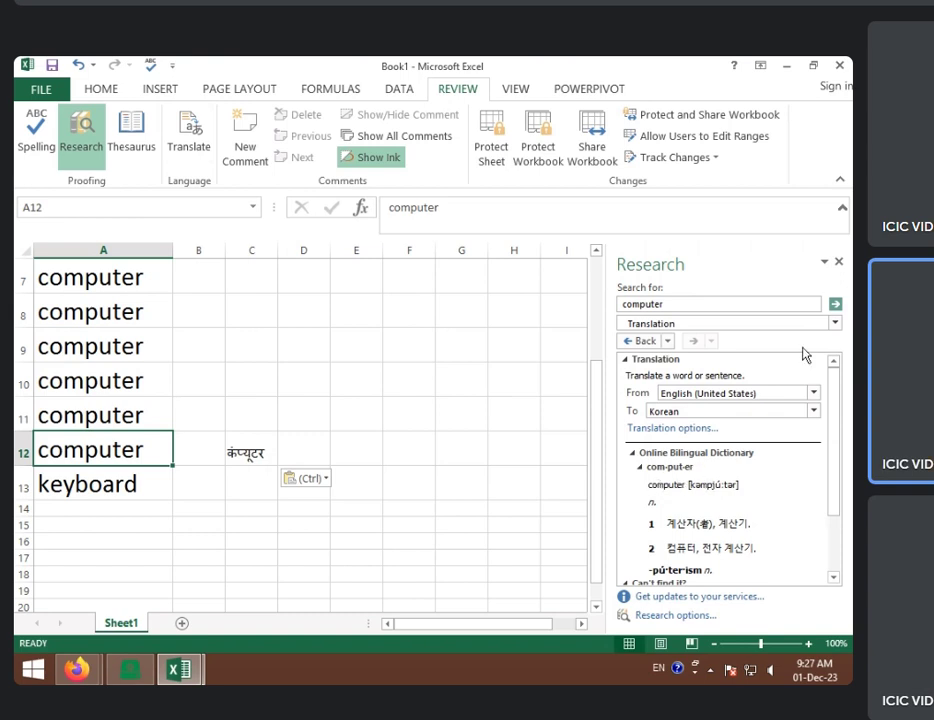
pyautogui.click(835, 304)
pyautogui.scroll(-5, 700, 530)
pyautogui.scroll(6, 760, 500)
pyautogui.scroll(1, 841, 472)
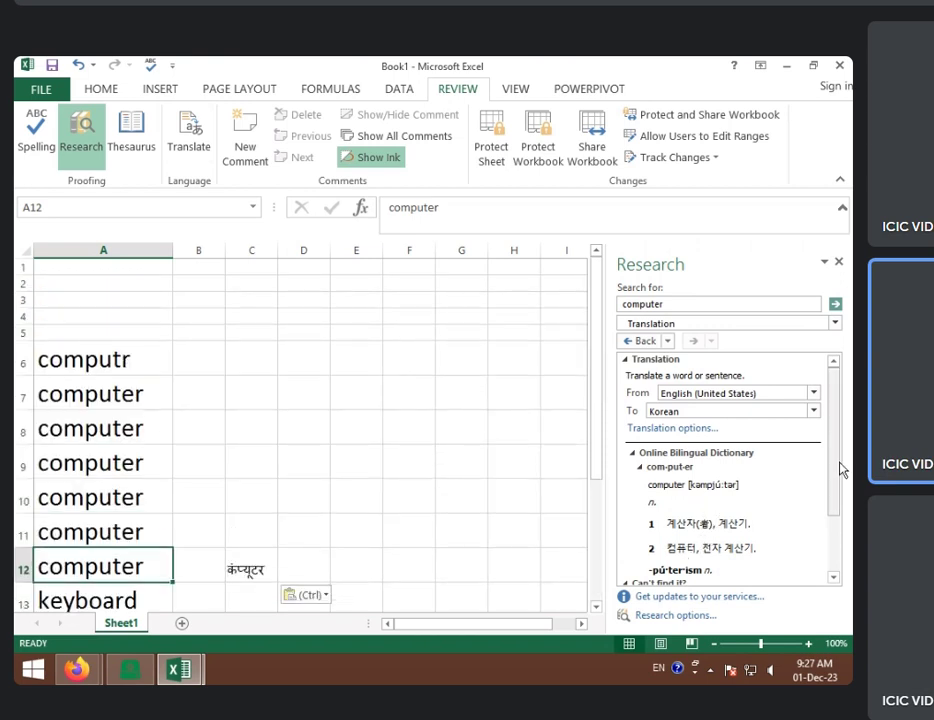
pyautogui.scroll(-3, 835, 470)
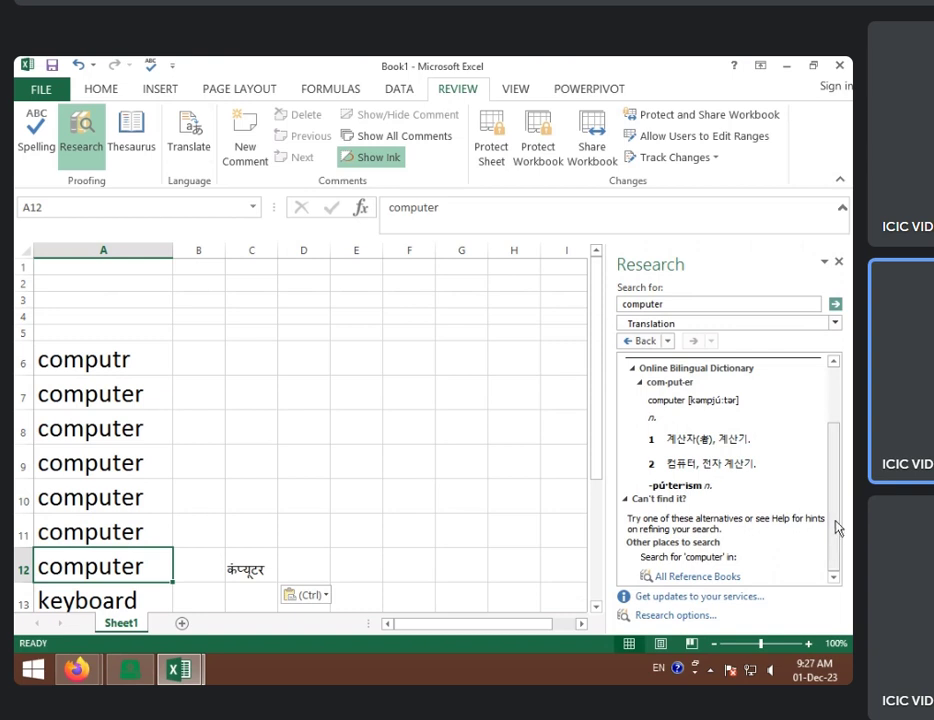
pyautogui.moveTo(836, 525); pyautogui.dragTo(827, 468)
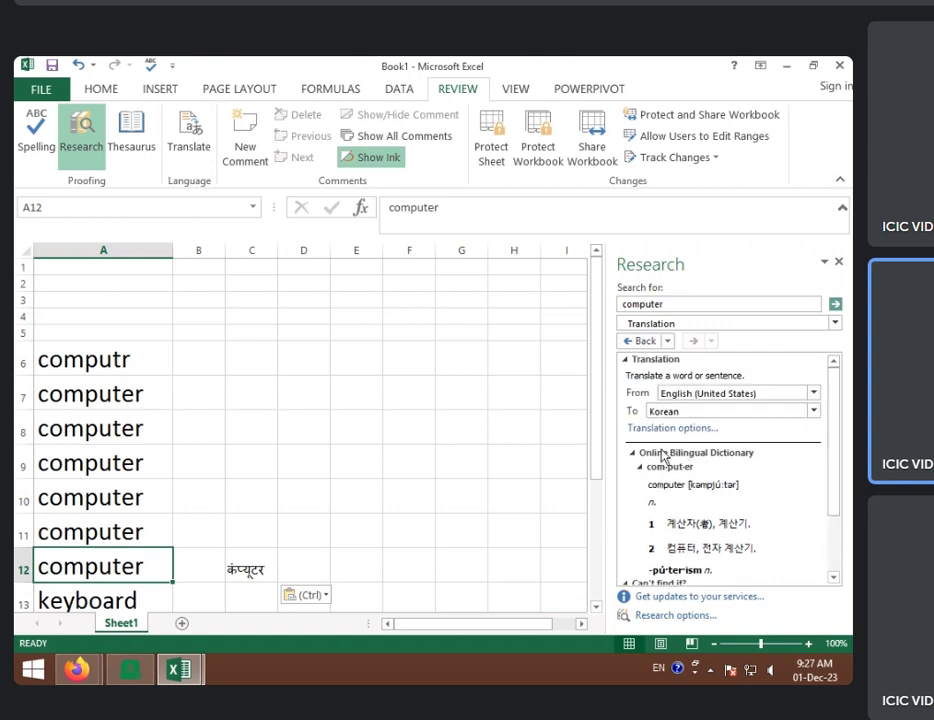
pyautogui.scroll(-1, 646, 450)
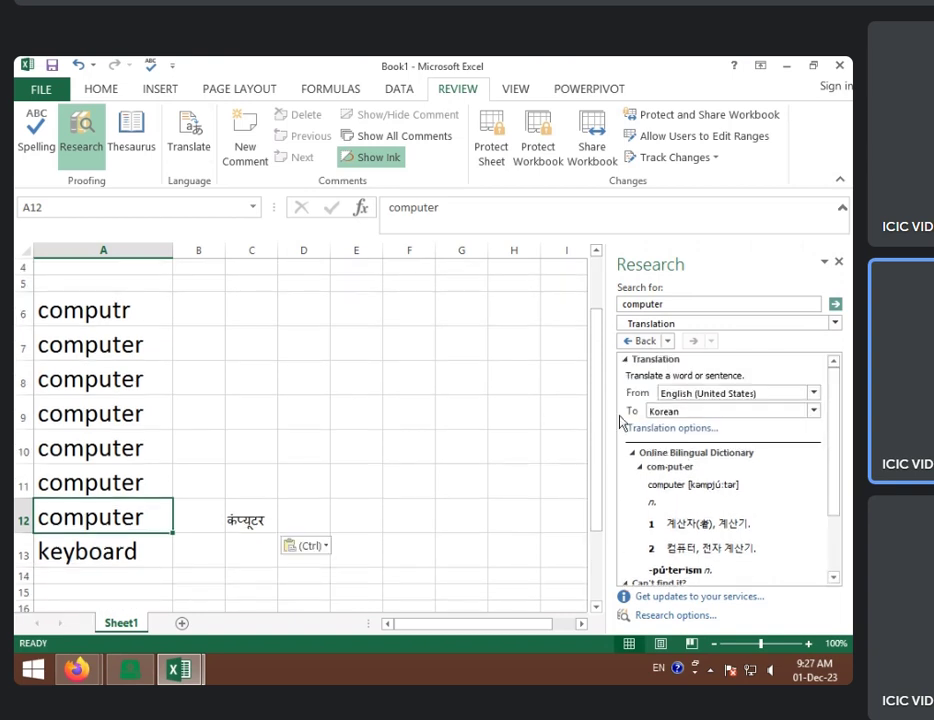
pyautogui.click(813, 411)
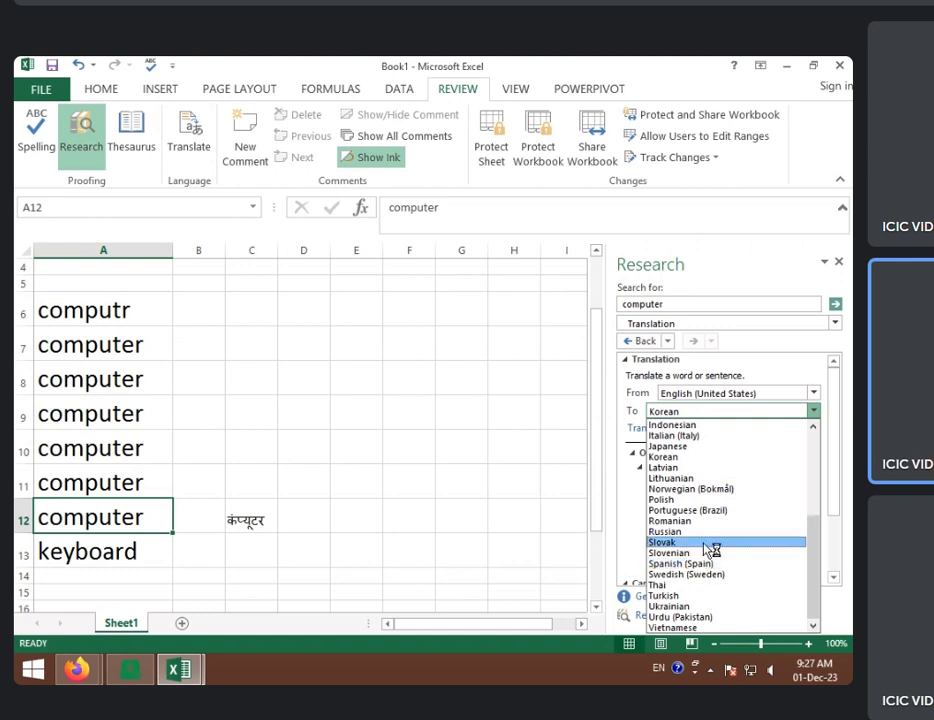
pyautogui.scroll(5, 709, 548)
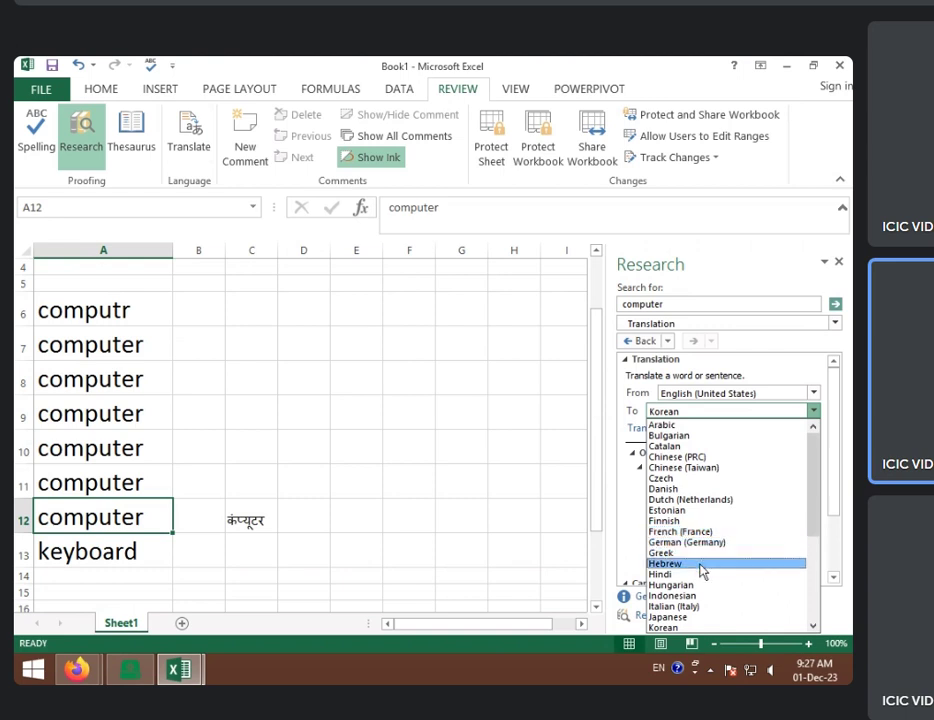
pyautogui.click(702, 574)
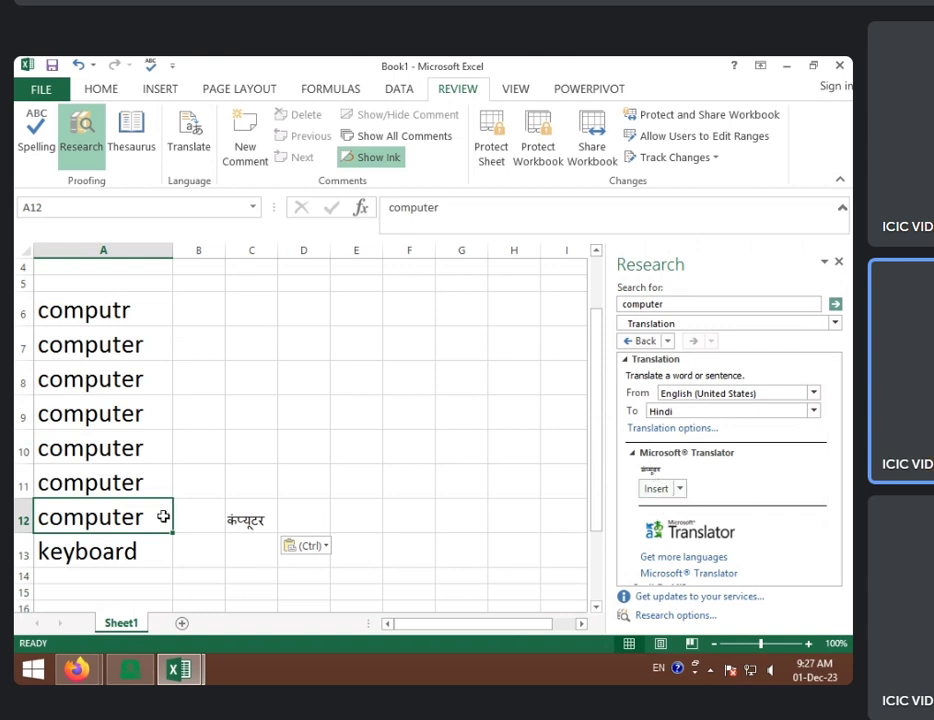
# - Insert the Hindi 'कंप्यूटर' into A12 in place of 'computer'
pyautogui.click(680, 488)
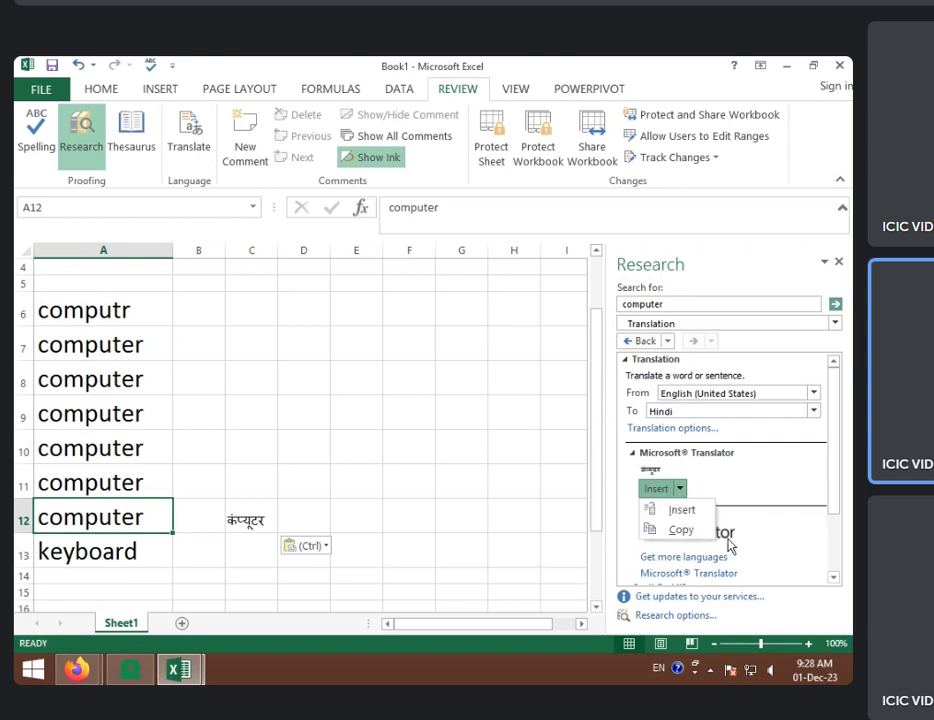
pyautogui.click(697, 533)
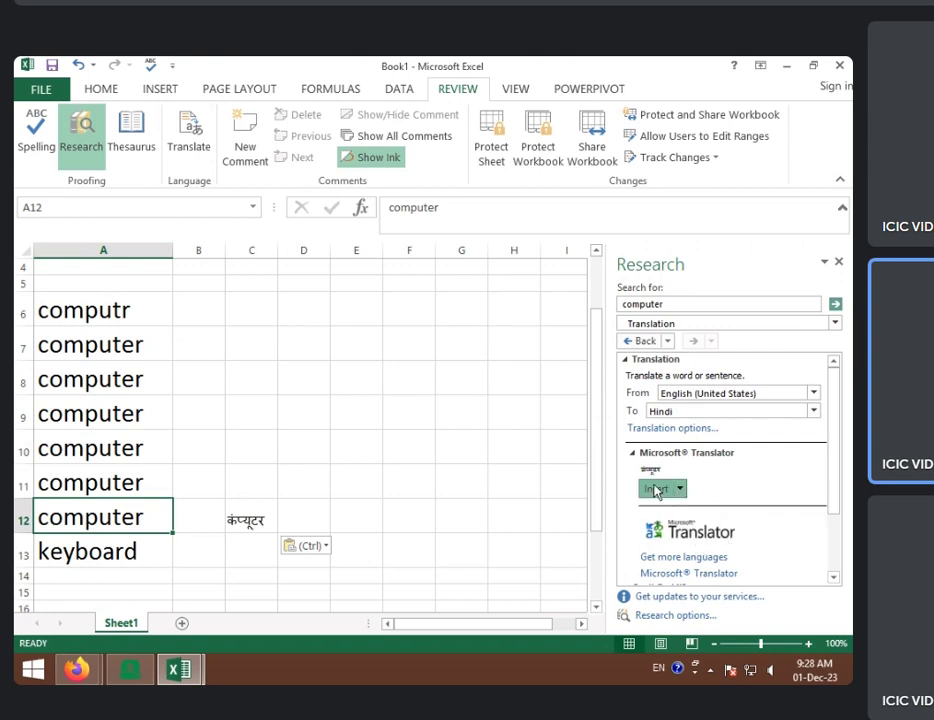
pyautogui.hotkey('ctrl', 'v')
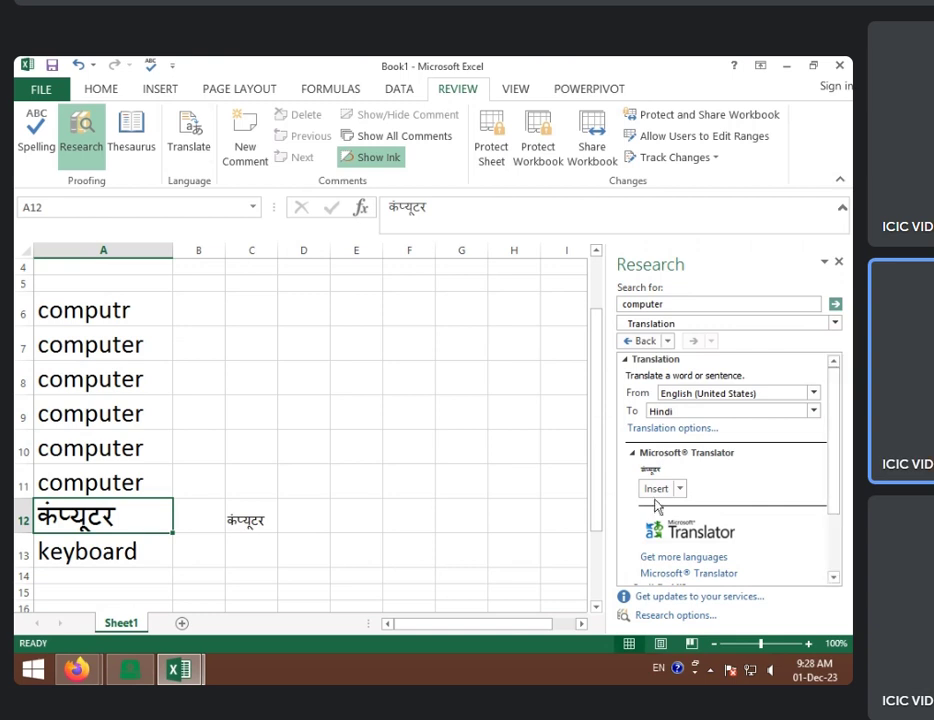
# - Translate A13's 'keyboard' and insert the Hindi 'कुंजीपटल' in its place
pyautogui.click(218, 550)
pyautogui.click(126, 552)
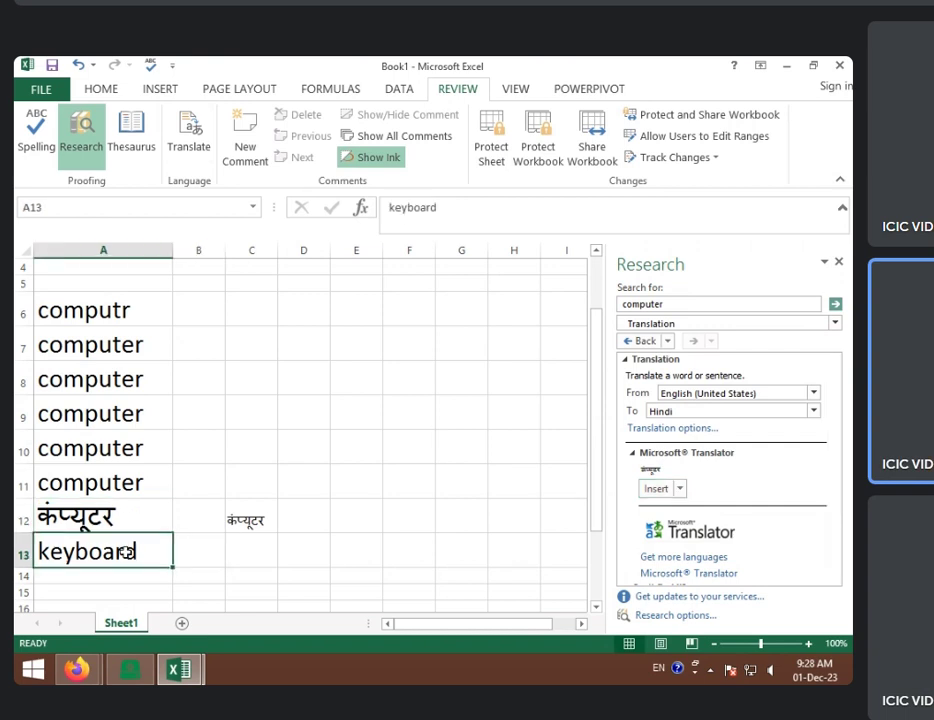
pyautogui.click(838, 262)
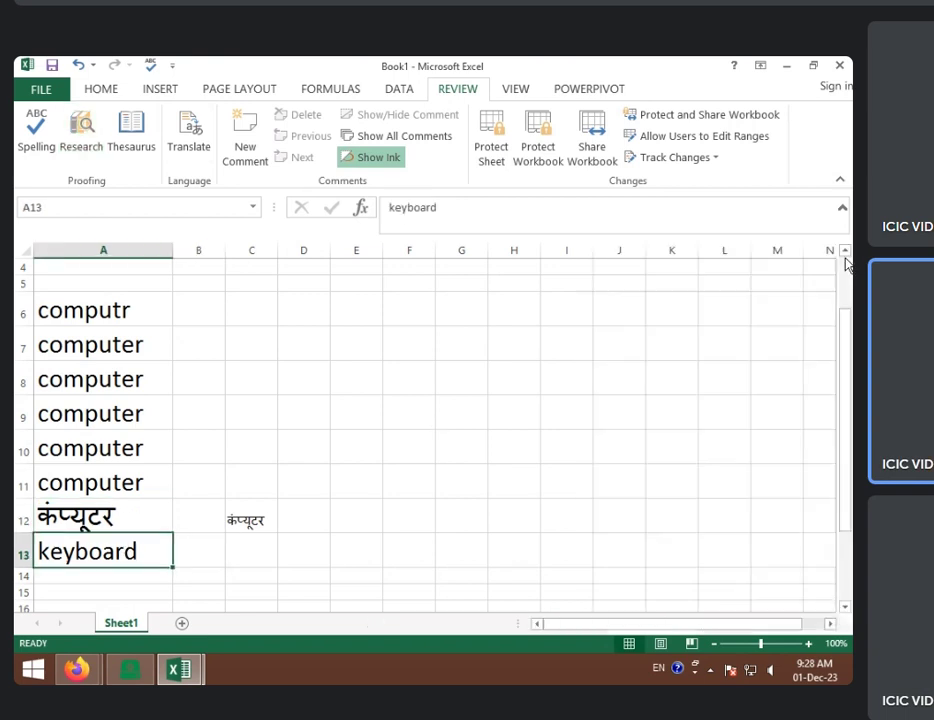
pyautogui.click(189, 130)
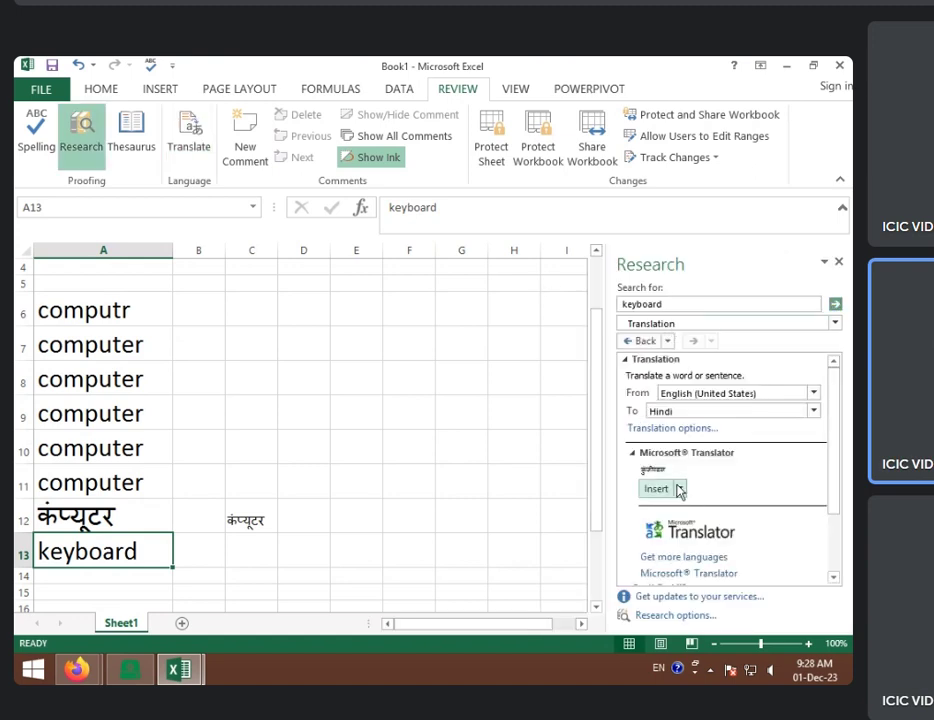
pyautogui.click(657, 489)
pyautogui.press('Right')
pyautogui.press('Right')
pyautogui.press('Right')
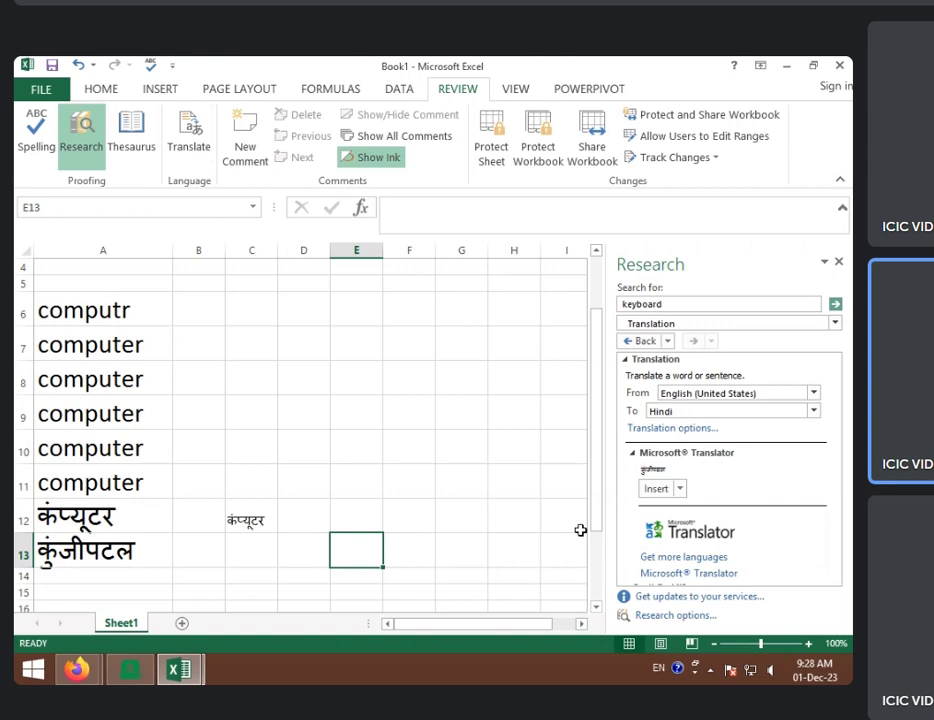
pyautogui.click(137, 545)
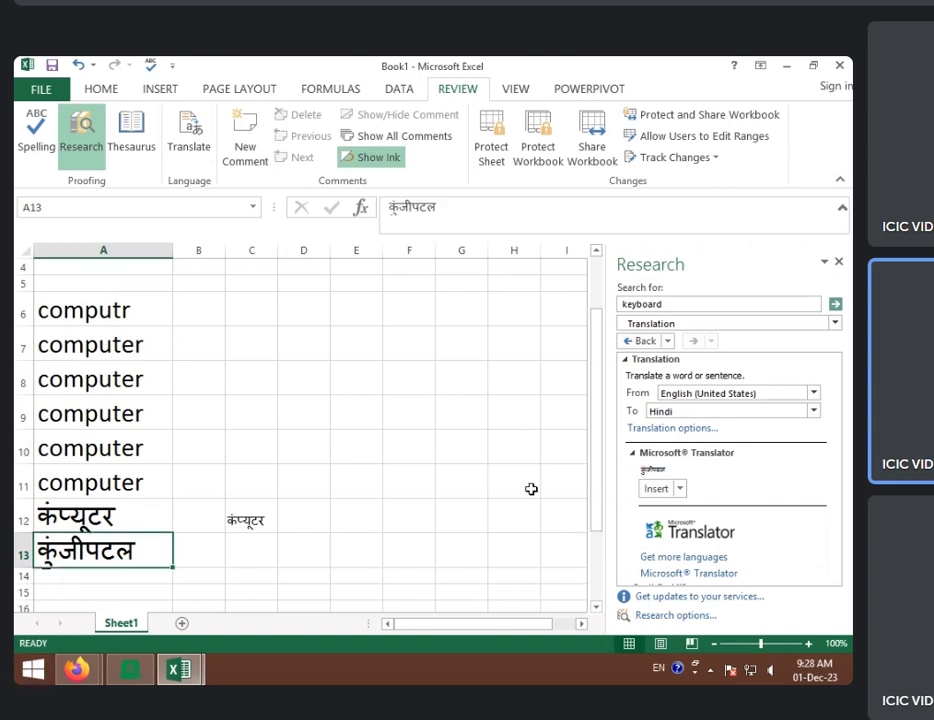
# - Set translation from Hindi to English (United States) and turn A13 back into 'keyboard'
pyautogui.click(813, 393)
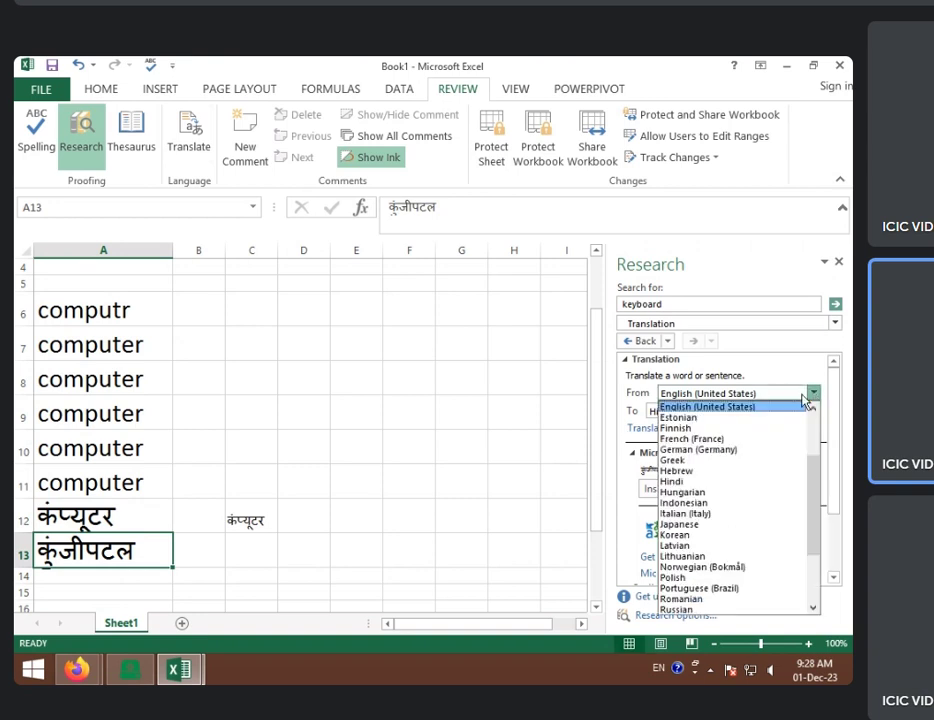
pyautogui.click(685, 481)
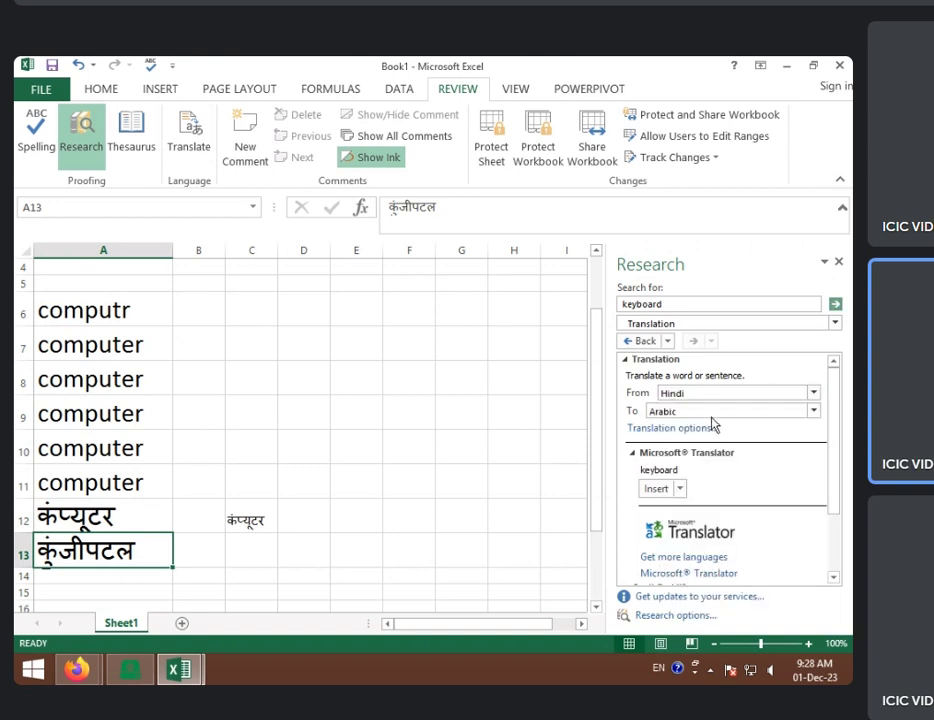
pyautogui.click(815, 411)
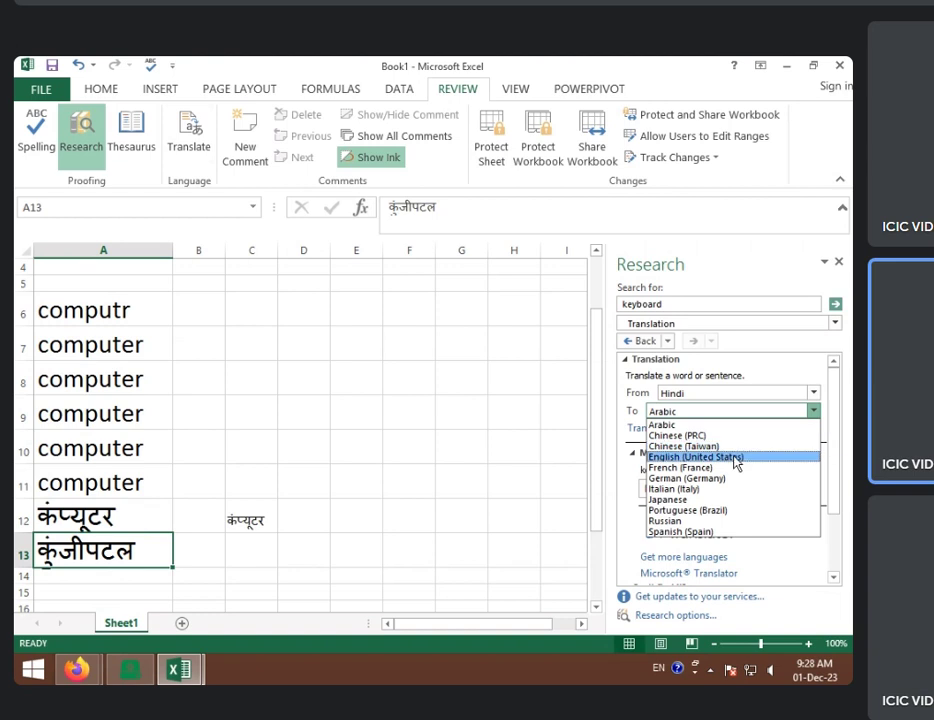
pyautogui.click(734, 453)
pyautogui.click(656, 488)
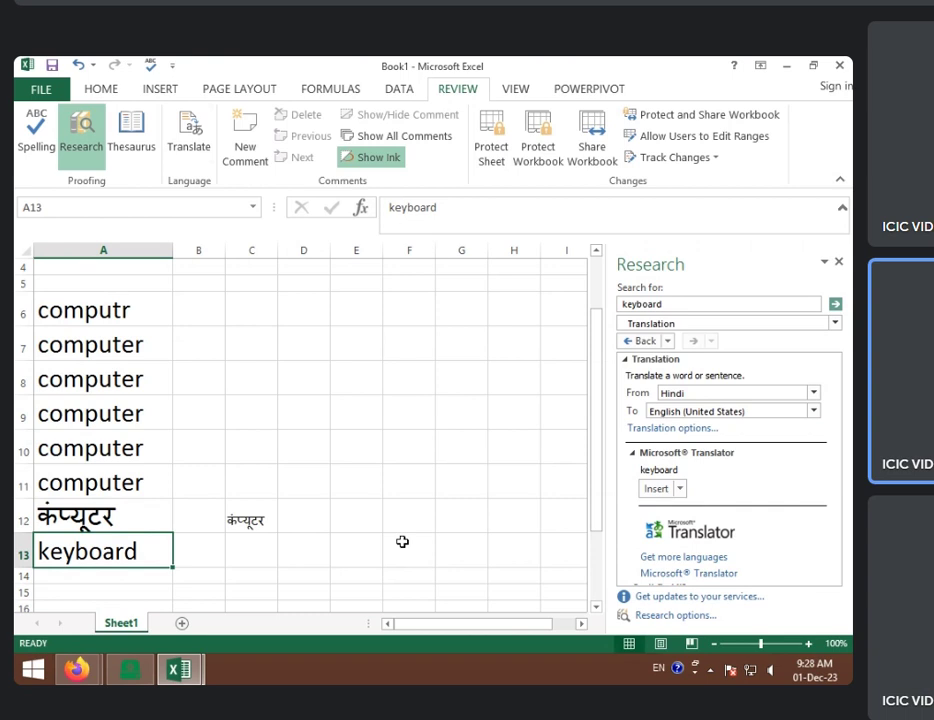
# - Translate A12's Hindi word back into English so it reads 'Computer'
pyautogui.press('Up')
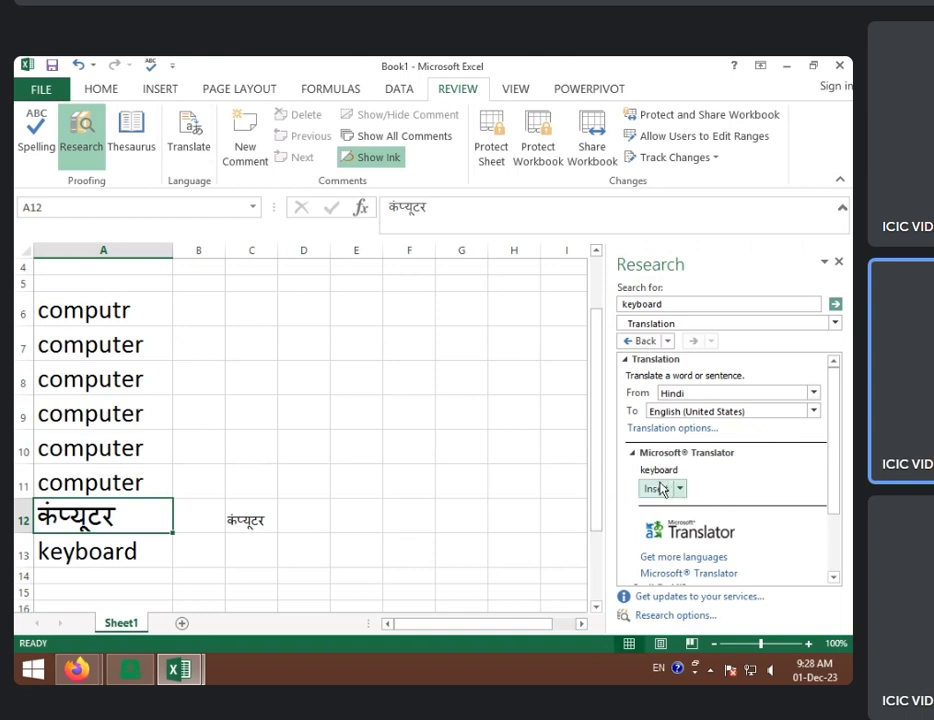
pyautogui.click(839, 262)
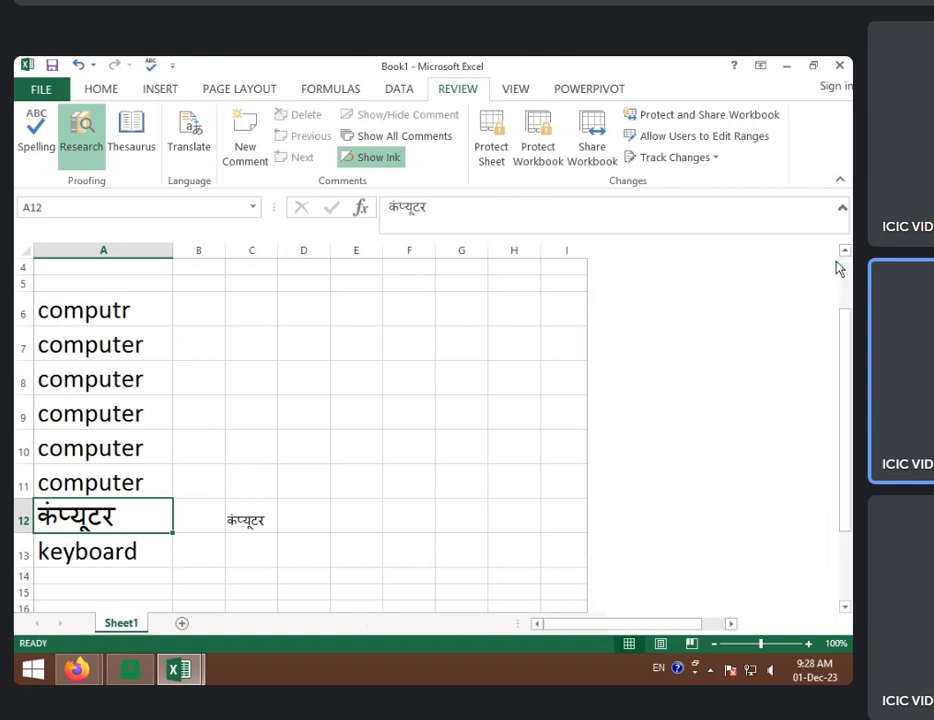
pyautogui.click(189, 125)
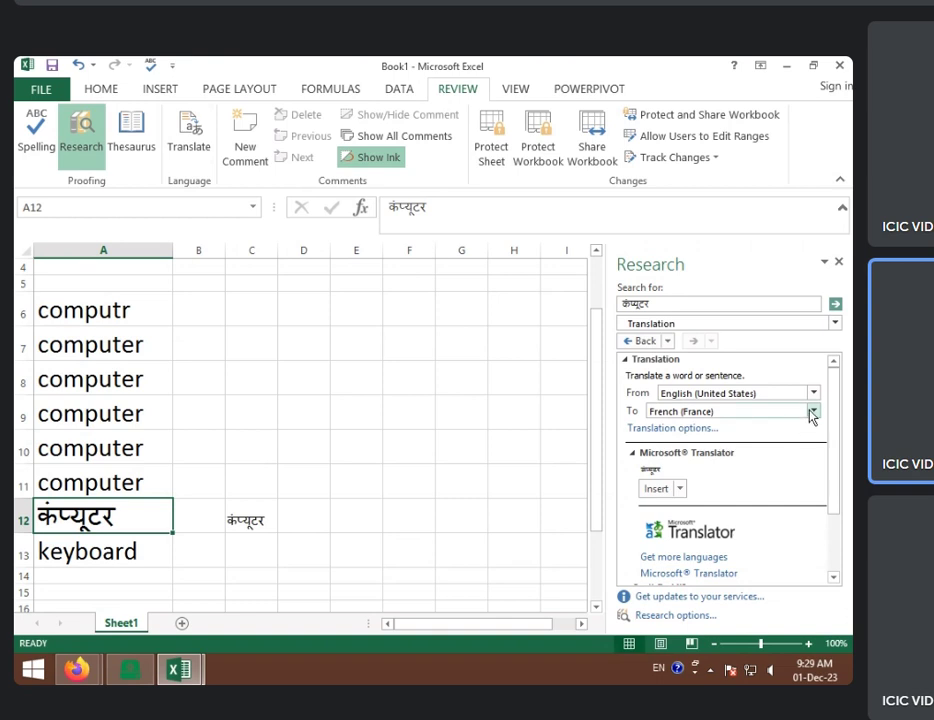
pyautogui.click(813, 396)
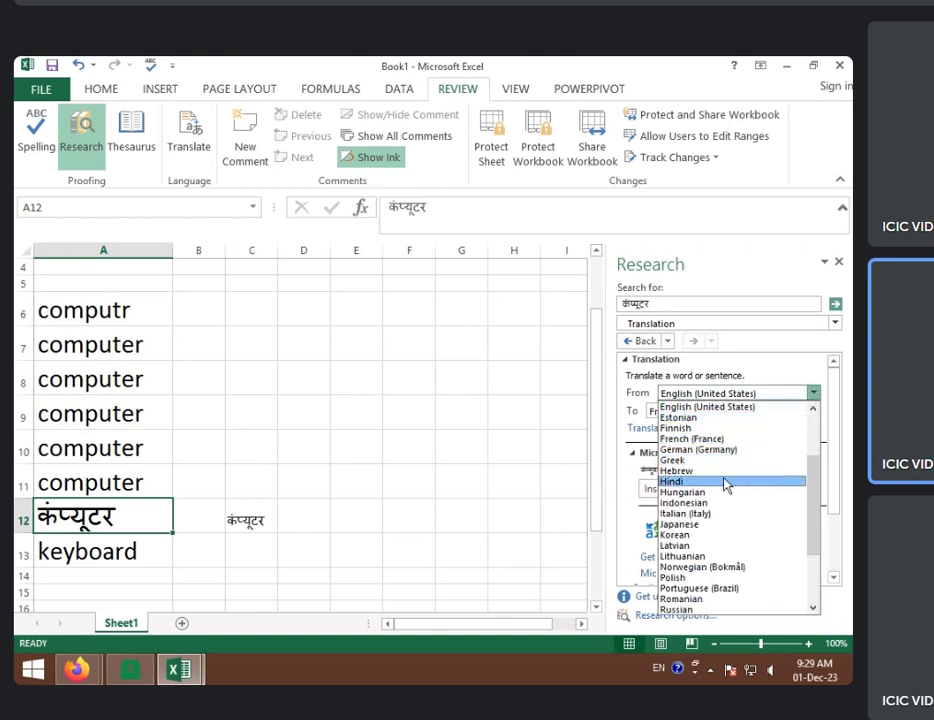
pyautogui.click(724, 480)
pyautogui.click(813, 411)
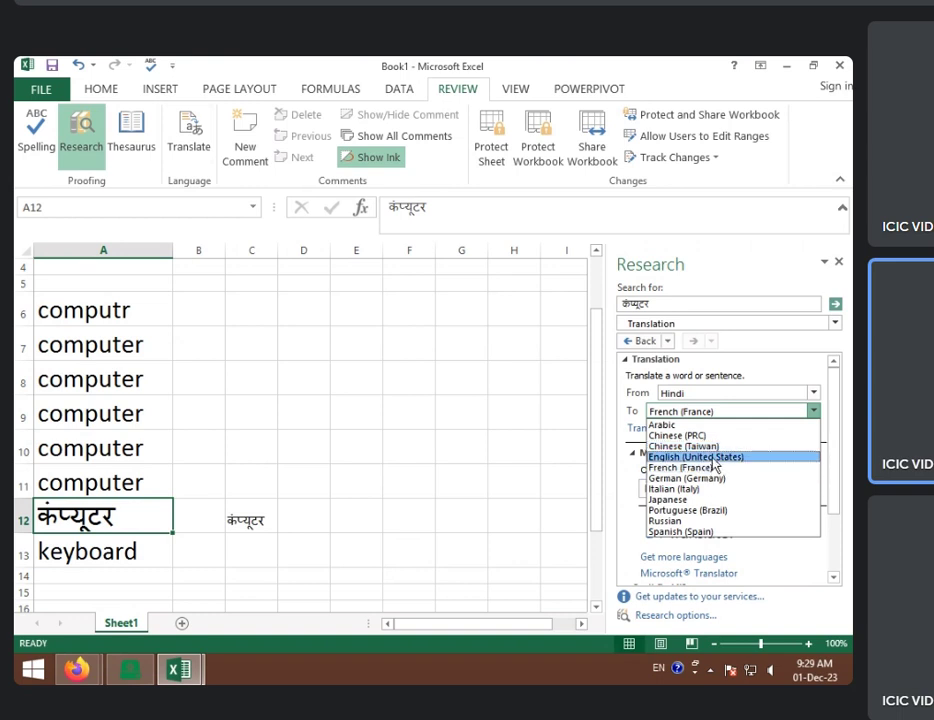
pyautogui.click(711, 457)
pyautogui.click(658, 490)
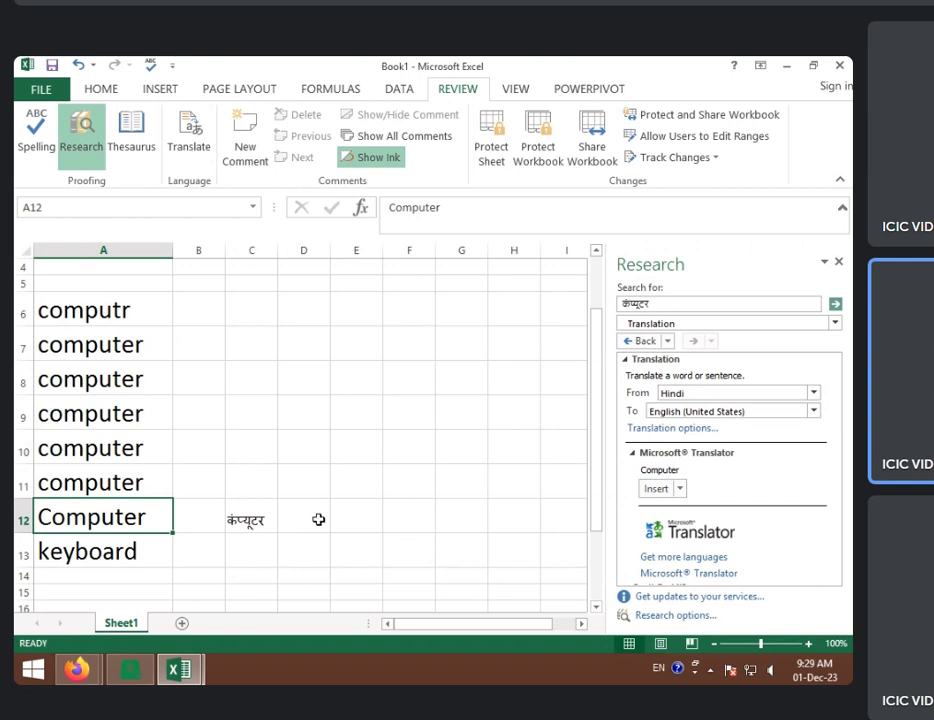
# - Type the Hindi 'कम्प्यूटर' into A12 and close the Research translation pane
pyautogui.hotkey('alt', 'shift')
pyautogui.write('क')
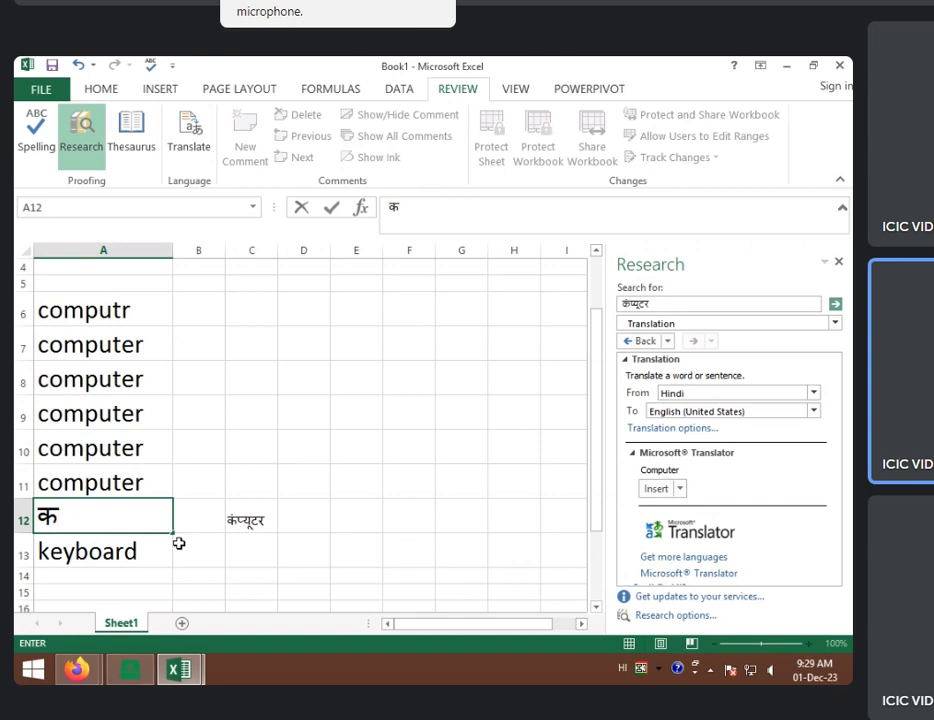
pyautogui.write('म्')
pyautogui.write('प')
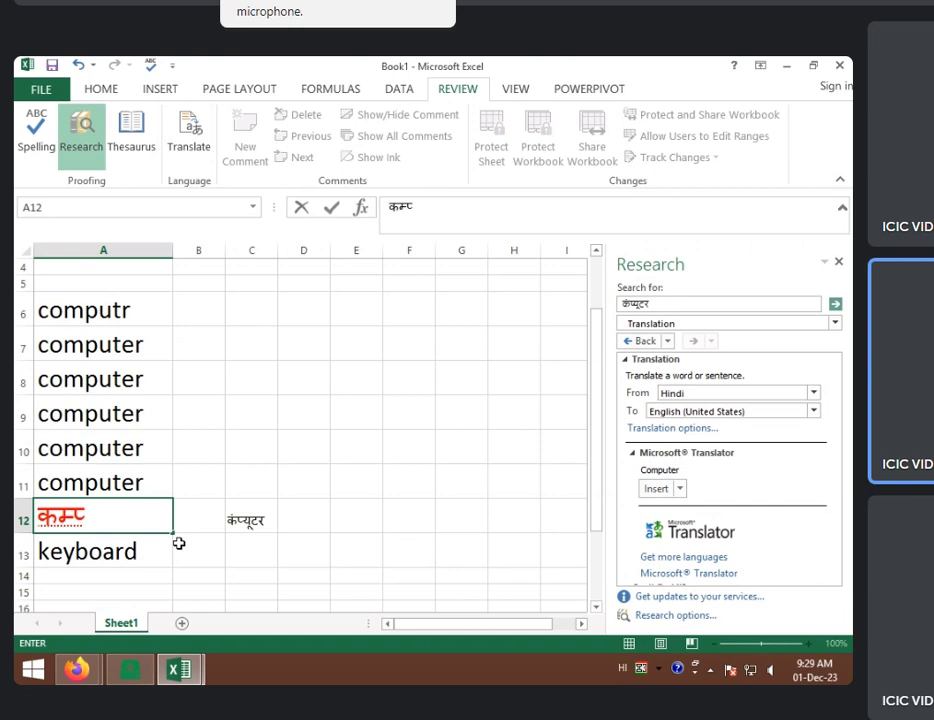
pyautogui.write('्यूटर')
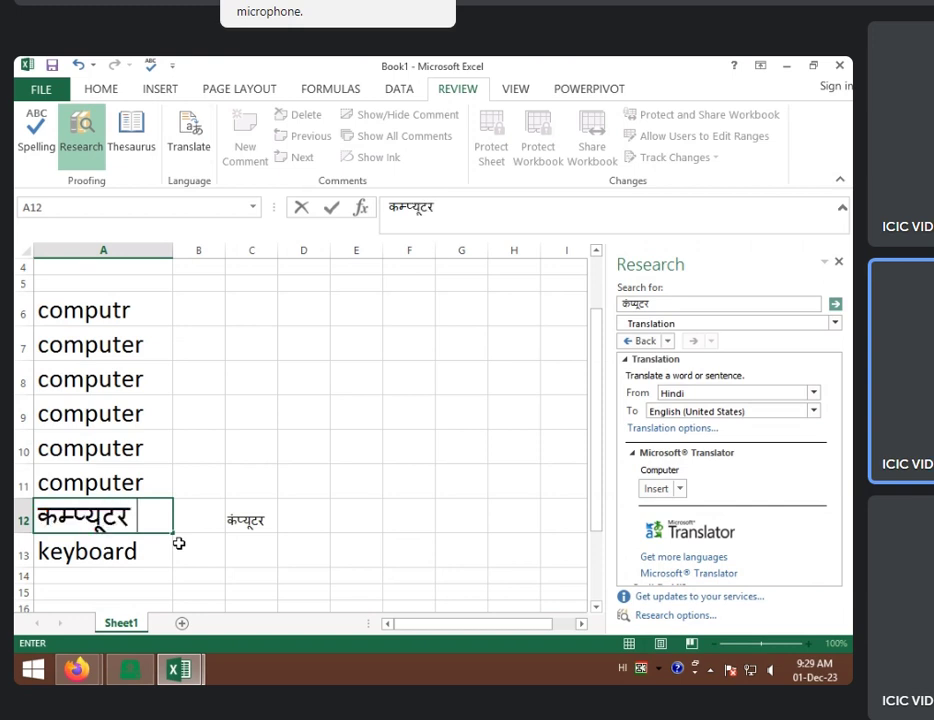
pyautogui.click(452, 545)
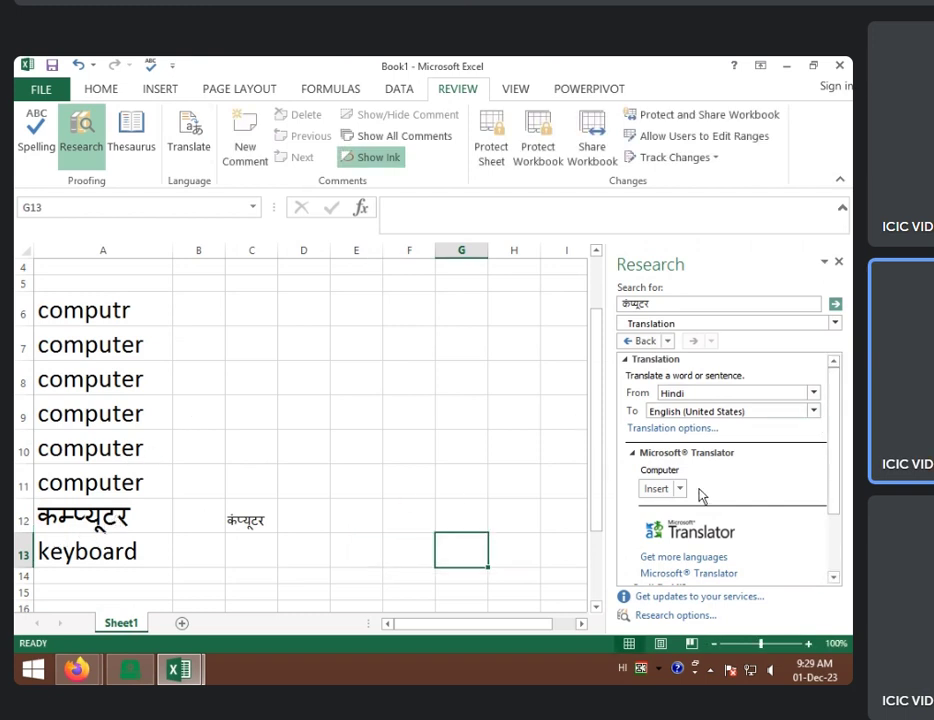
pyautogui.click(835, 303)
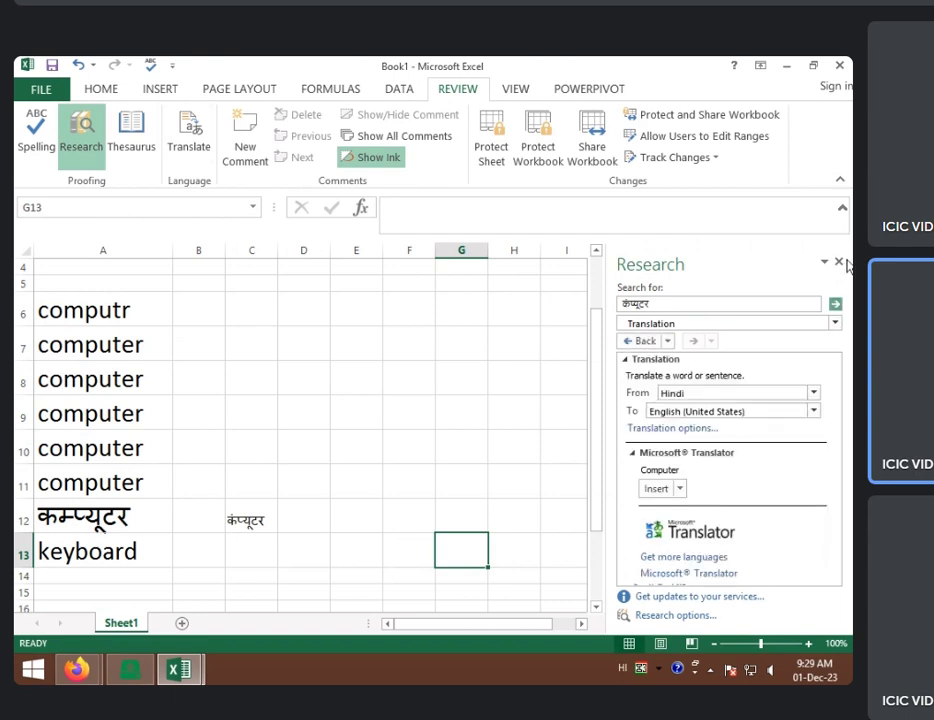
pyautogui.click(839, 262)
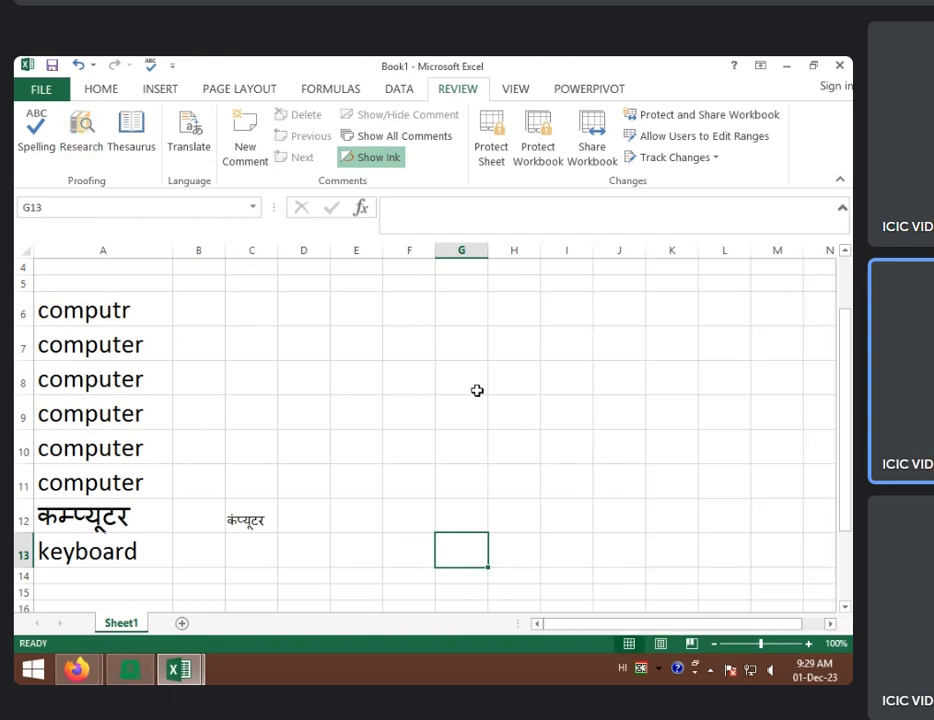
pyautogui.click(110, 512)
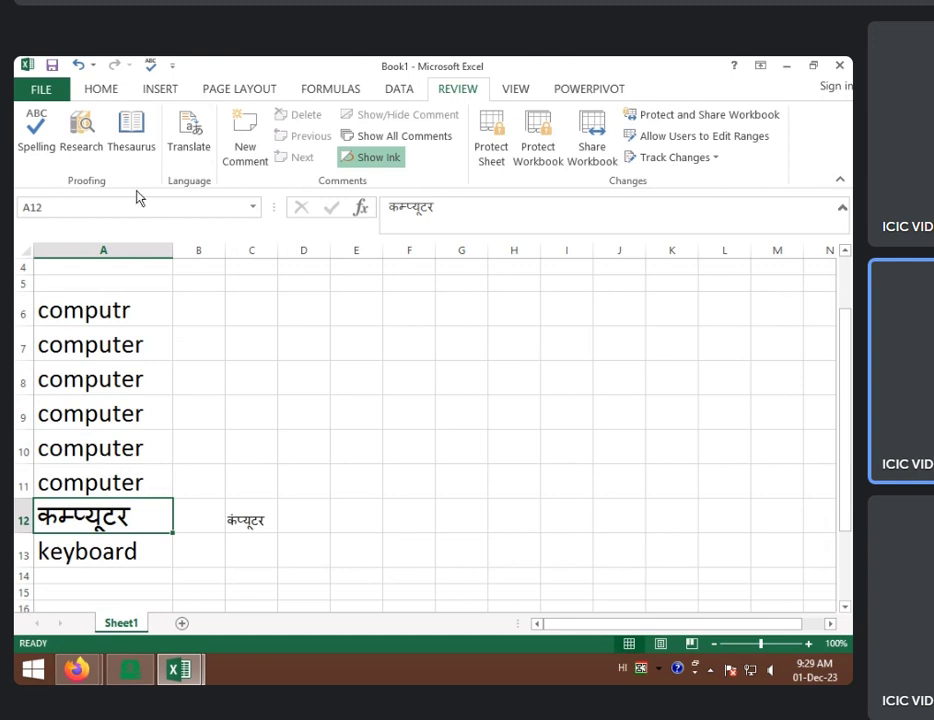
# - Translate the Hindi word in A12 from Hindi to English (United States), inserting 'Computer'
pyautogui.click(180, 152)
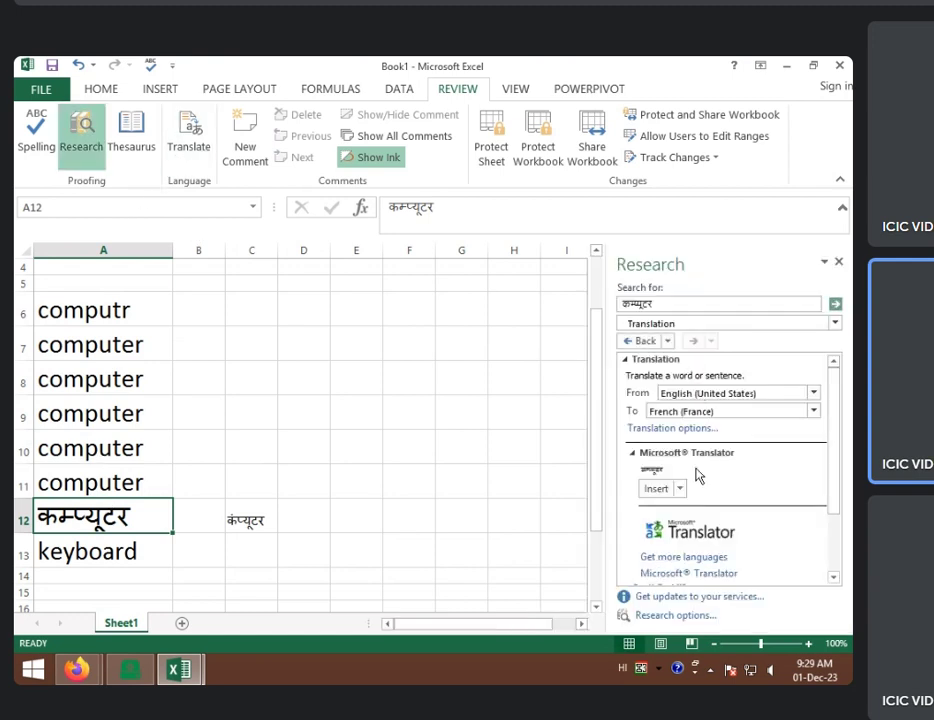
pyautogui.click(813, 393)
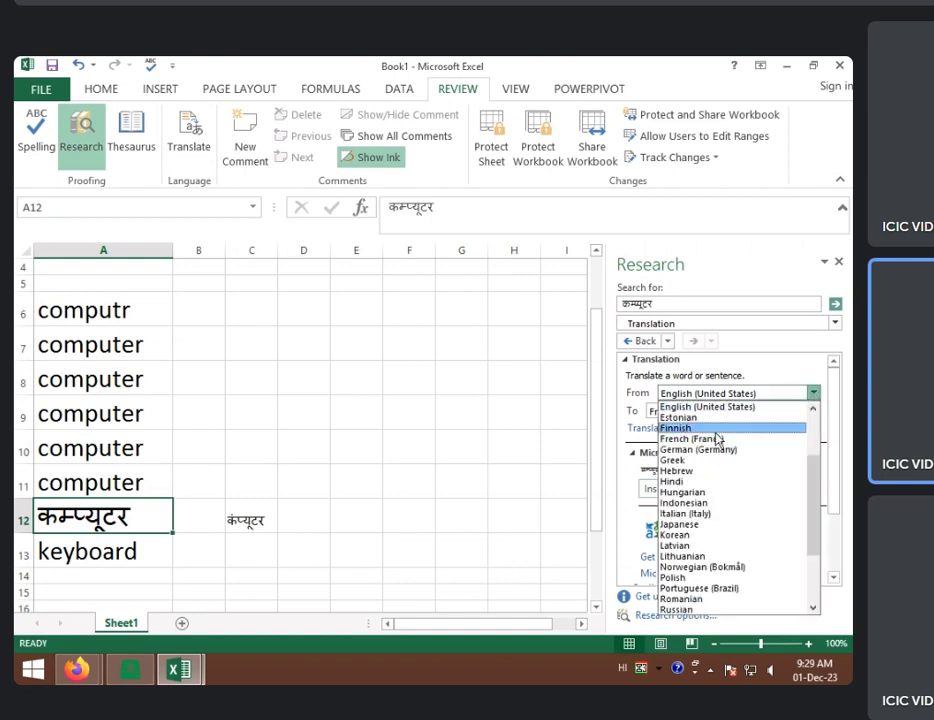
pyautogui.click(713, 482)
pyautogui.click(812, 411)
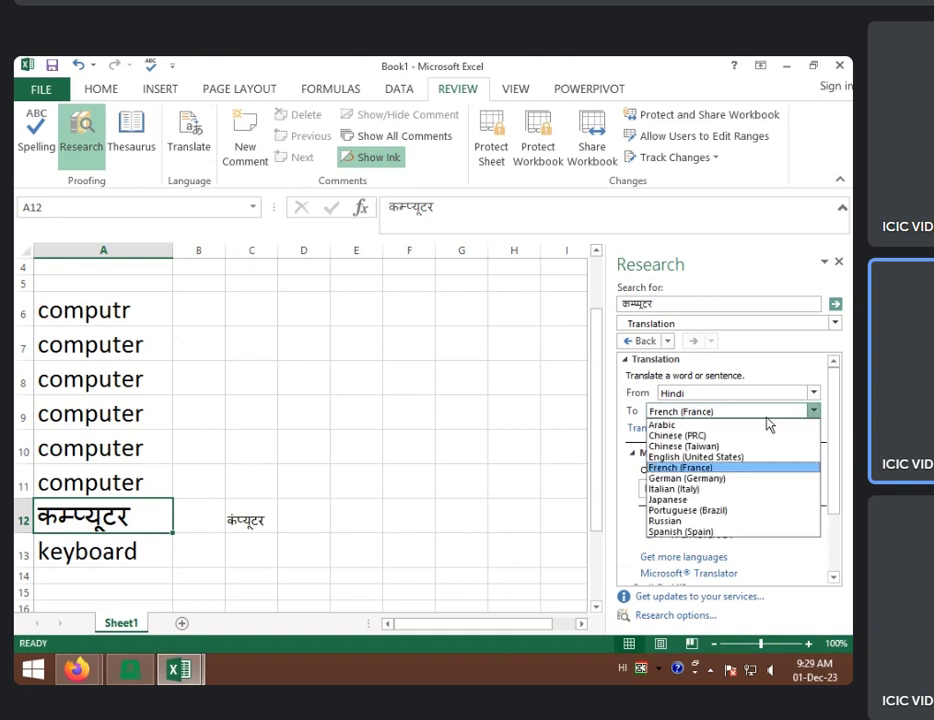
pyautogui.click(713, 457)
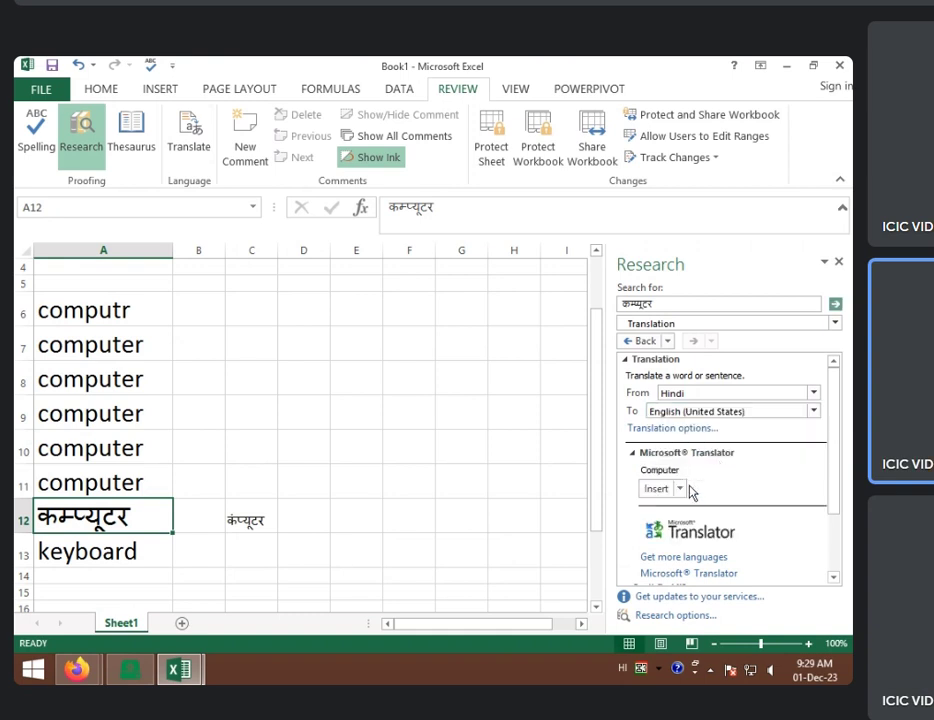
pyautogui.click(656, 490)
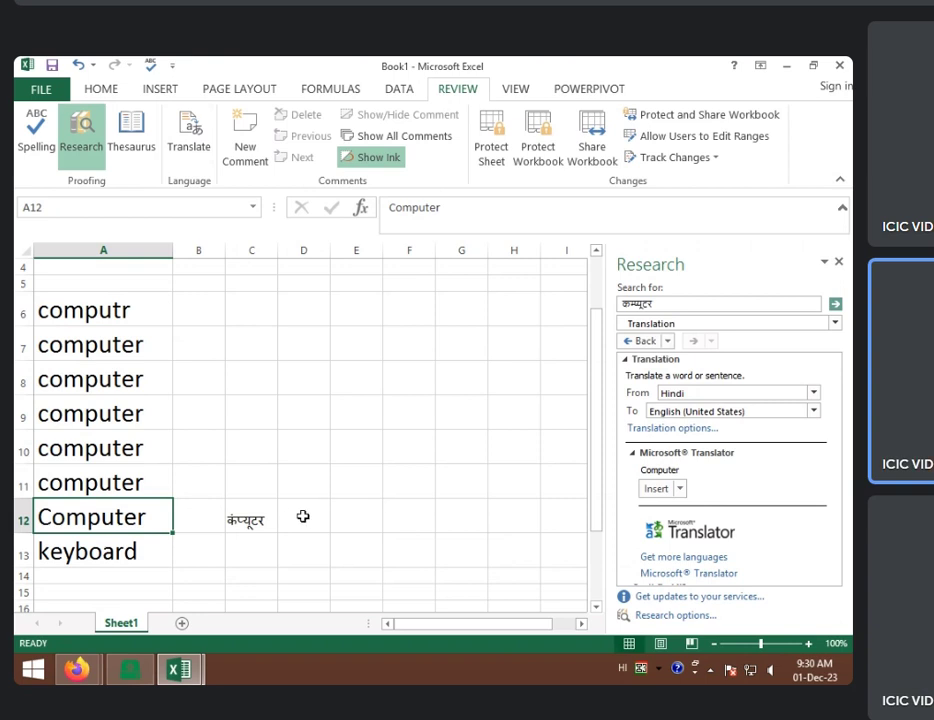
# - Enter the Hindi word संगणक in cell A12, correcting the mistyped characters
pyautogui.write('संगसा')
pyautogui.press('BackSpace')
pyautogui.press('BackSpace')
pyautogui.press('BackSpace')
pyautogui.press('BackSpace')
pyautogui.press('BackSpace')
pyautogui.write('से')
pyautogui.press('BackSpace')
pyautogui.press('BackSpace')
pyautogui.write('सं')
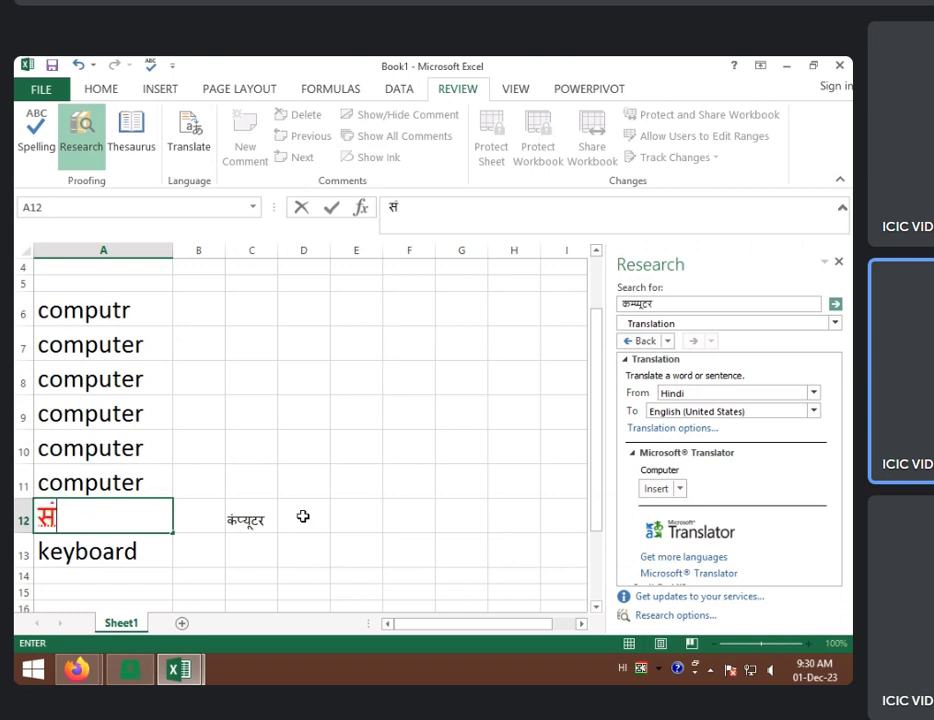
pyautogui.write('गण')
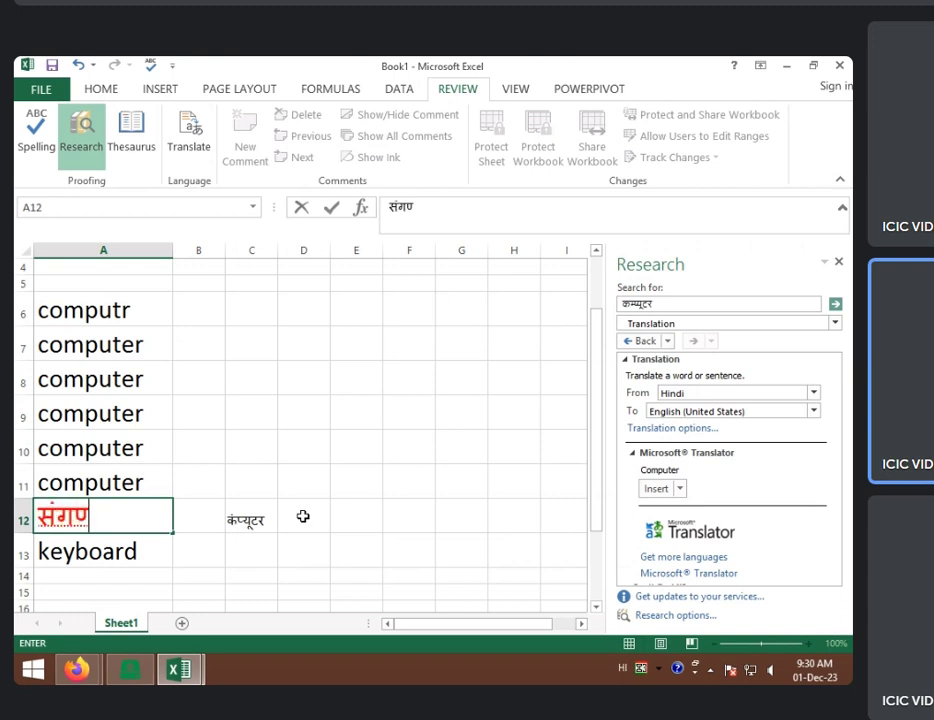
pyautogui.write('क')
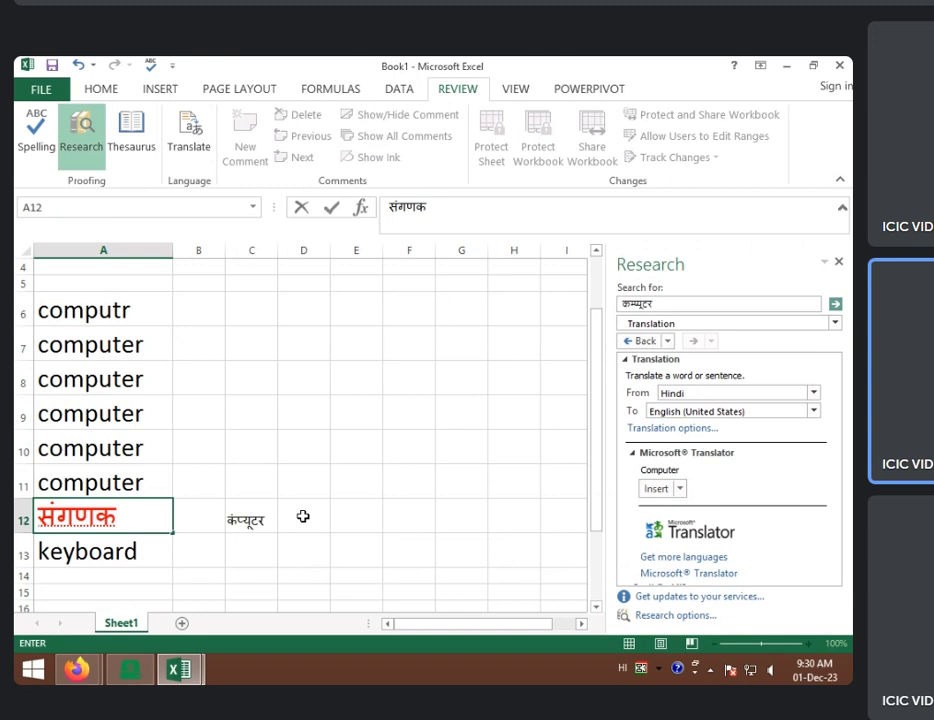
pyautogui.click(318, 538)
pyautogui.click(95, 515)
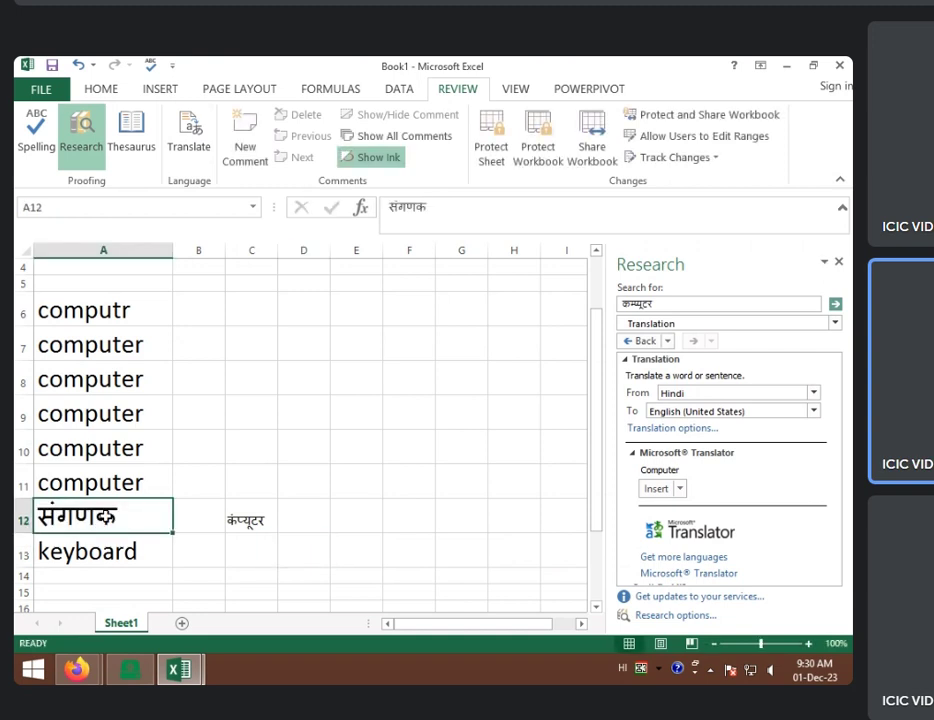
# - Translate संगणक from Hindi to English, insert 'calculator' into A12, and close the Research pane
pyautogui.click(196, 142)
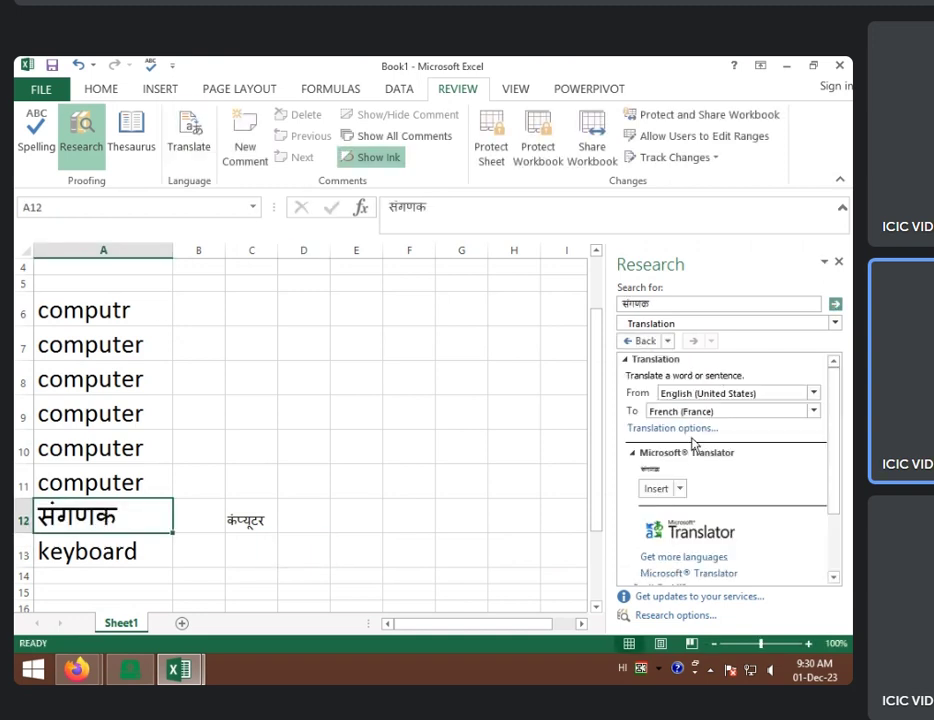
pyautogui.click(814, 393)
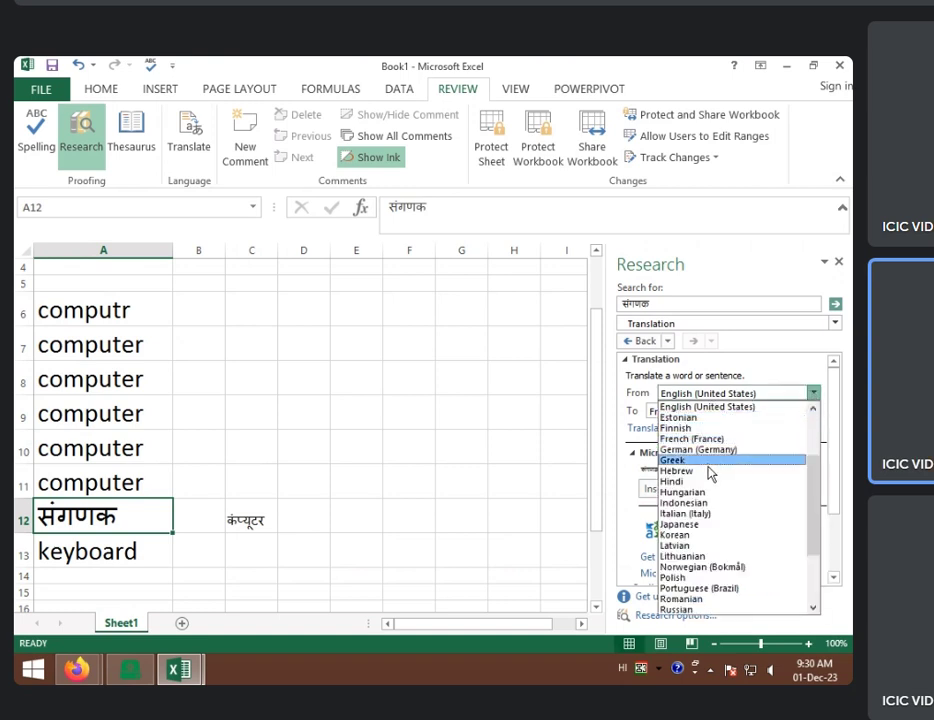
pyautogui.click(709, 481)
pyautogui.click(816, 412)
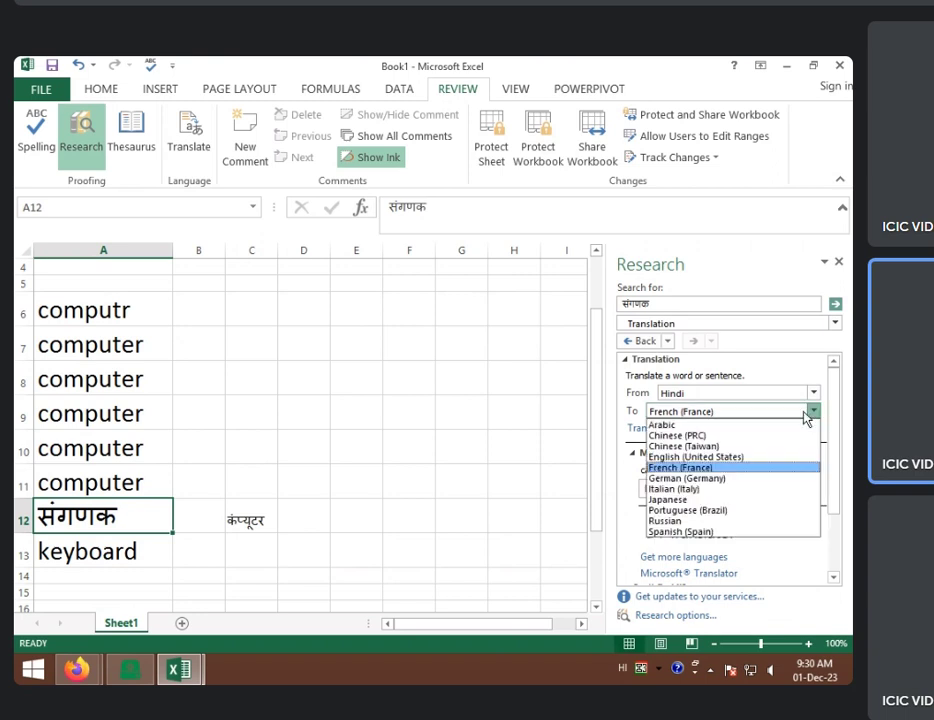
pyautogui.click(706, 455)
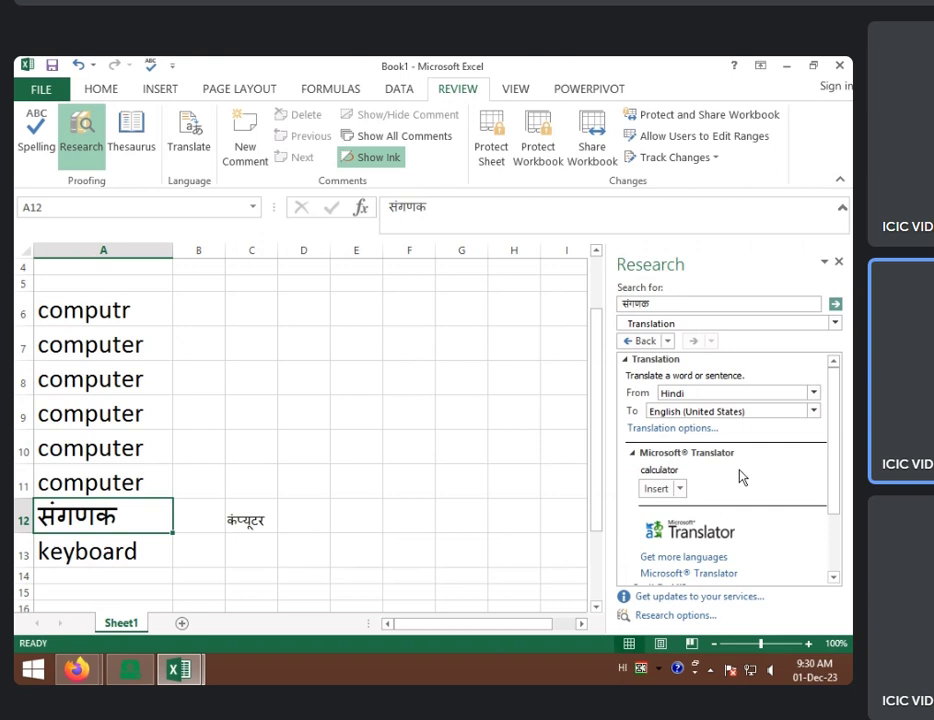
pyautogui.click(656, 490)
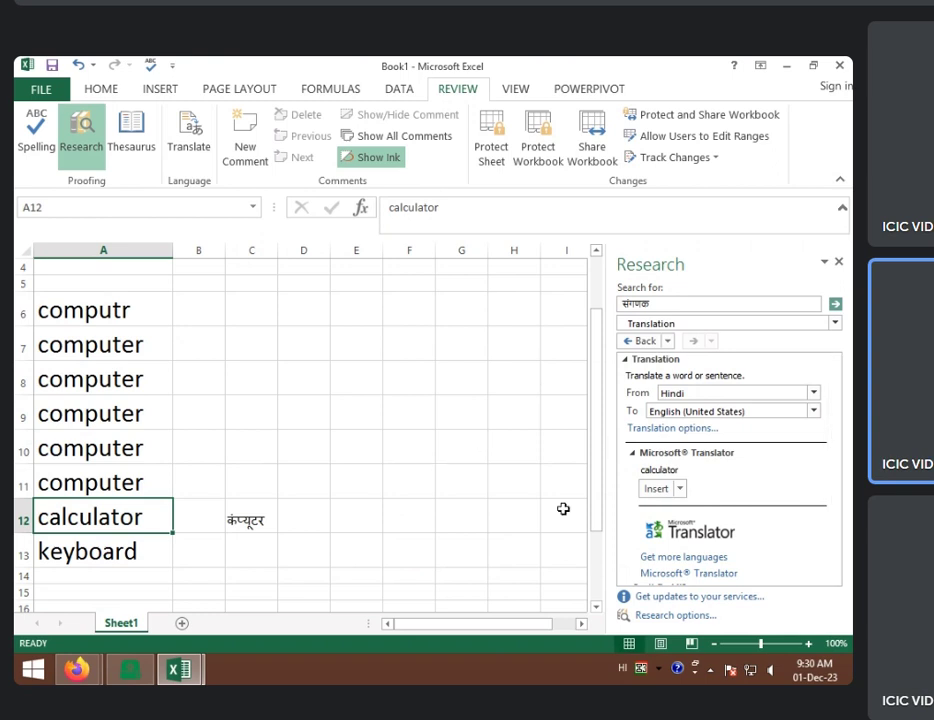
pyautogui.click(838, 262)
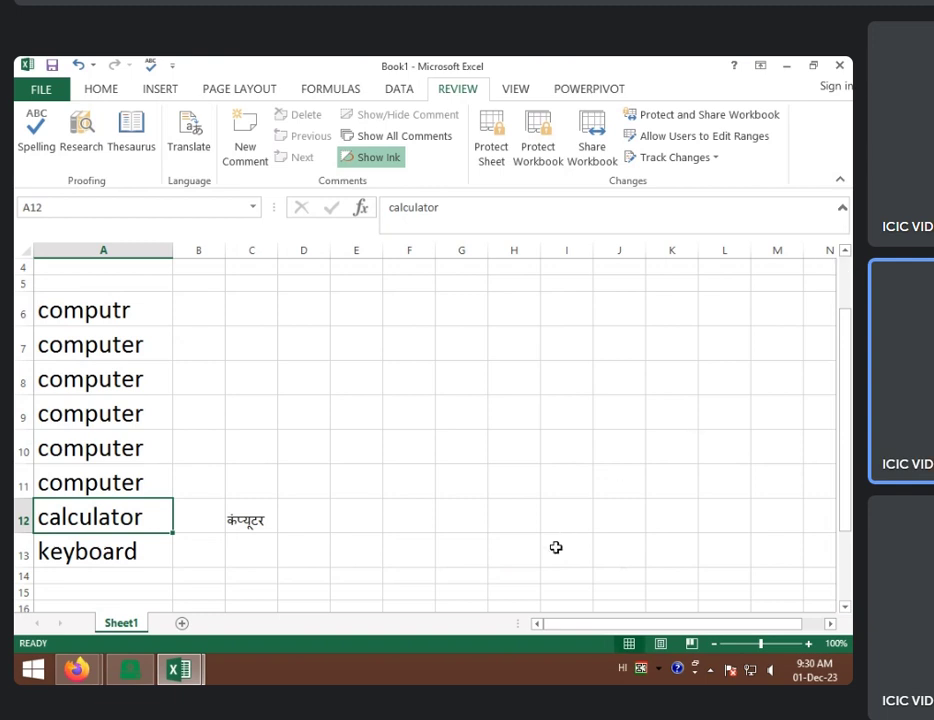
pyautogui.click(441, 516)
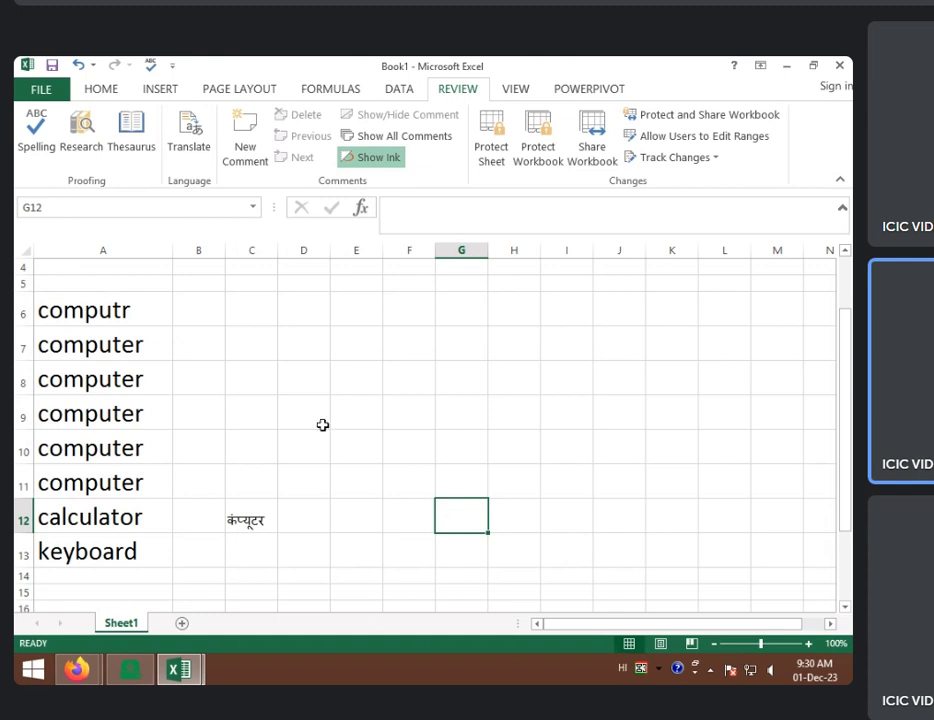
pyautogui.click(142, 524)
pyautogui.click(136, 558)
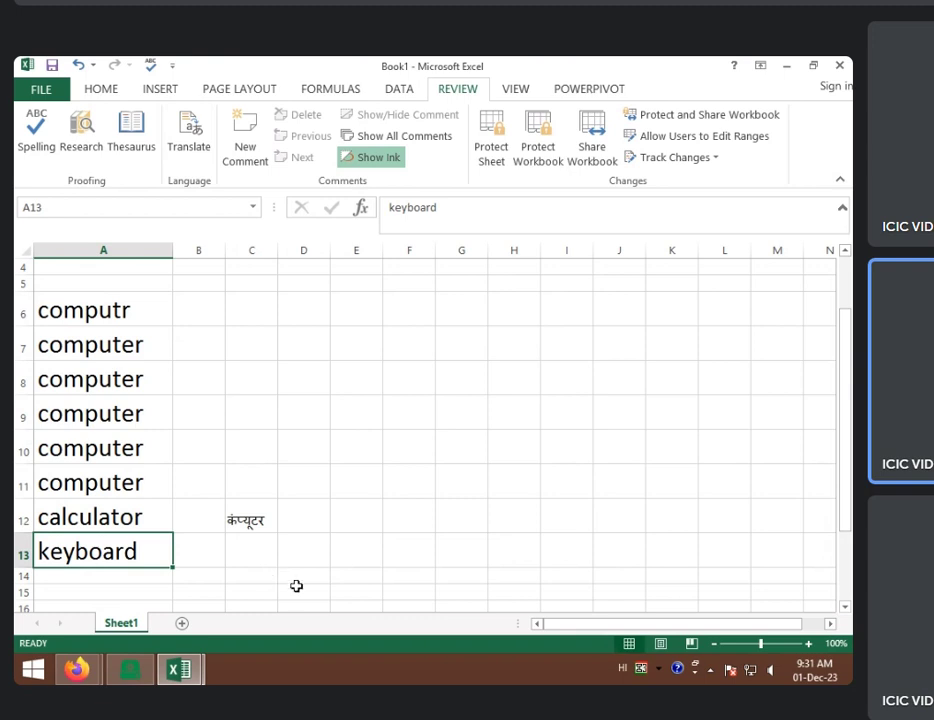
pyautogui.scroll(-2, 296, 584)
# - Overwrite cell A11 with 'MOUSE' after switching keyboard input to English
pyautogui.click(143, 422)
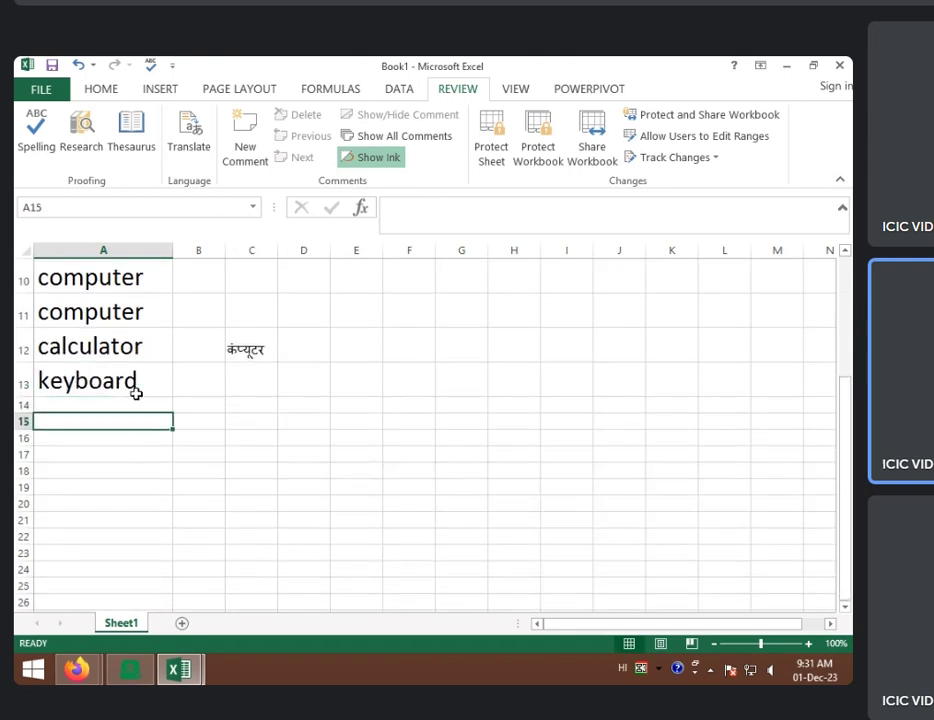
pyautogui.click(133, 388)
pyautogui.click(132, 354)
pyautogui.click(140, 318)
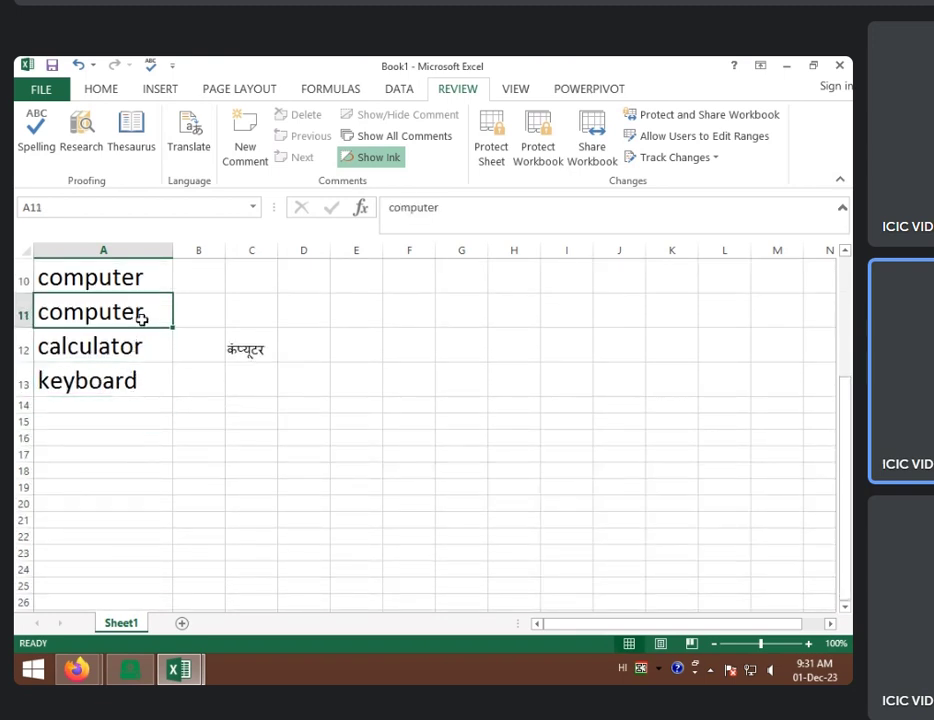
pyautogui.write('उव')
pyautogui.press('BackSpace')
pyautogui.press('BackSpace')
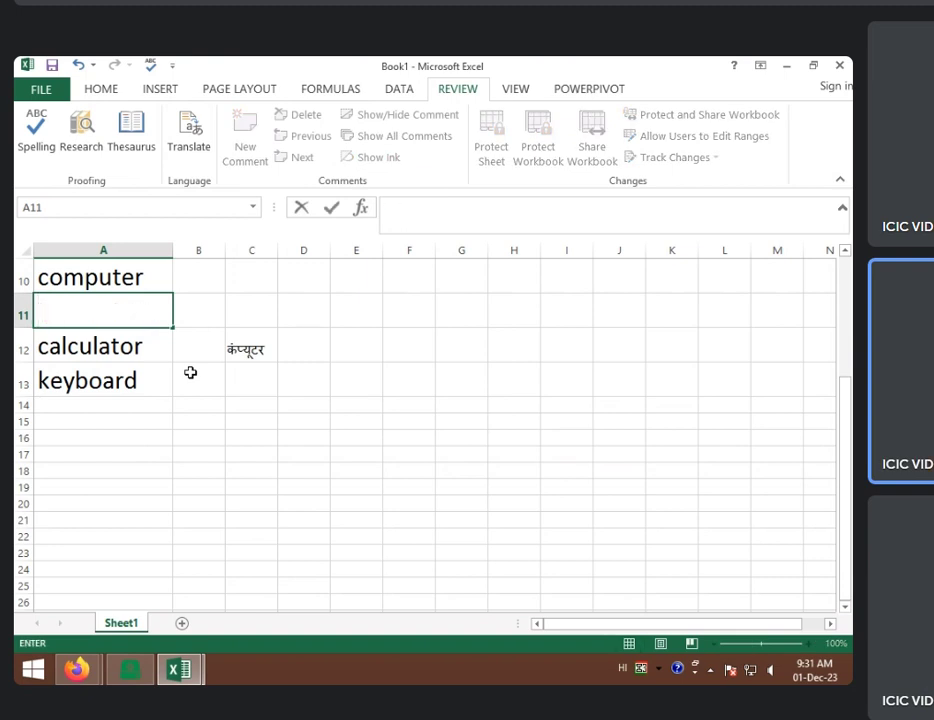
pyautogui.hotkey('alt', 'shift')
pyautogui.write('MOUSE')
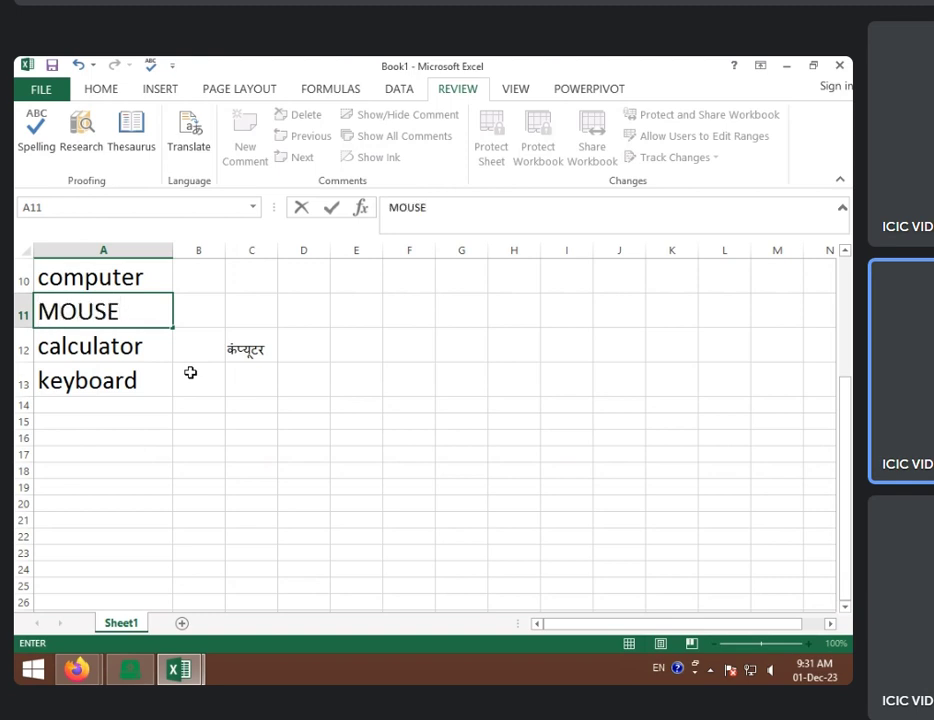
pyautogui.scroll(1, 317, 419)
pyautogui.click(317, 419)
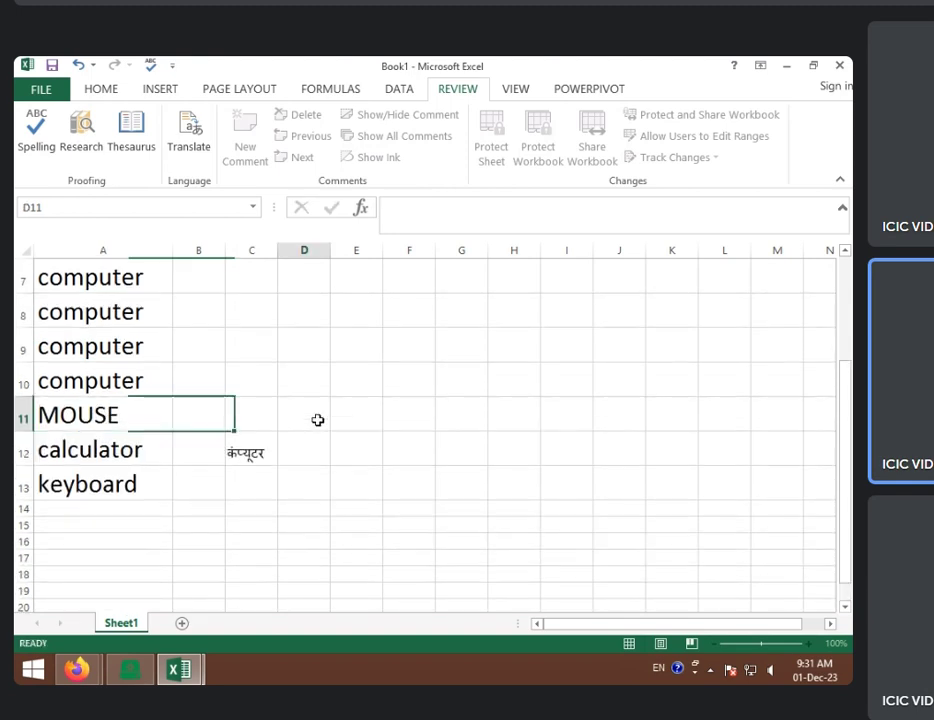
pyautogui.click(148, 423)
# - Translate MOUSE in A11 into Hindi, inserting चूहा, and close the Research pane
pyautogui.click(194, 132)
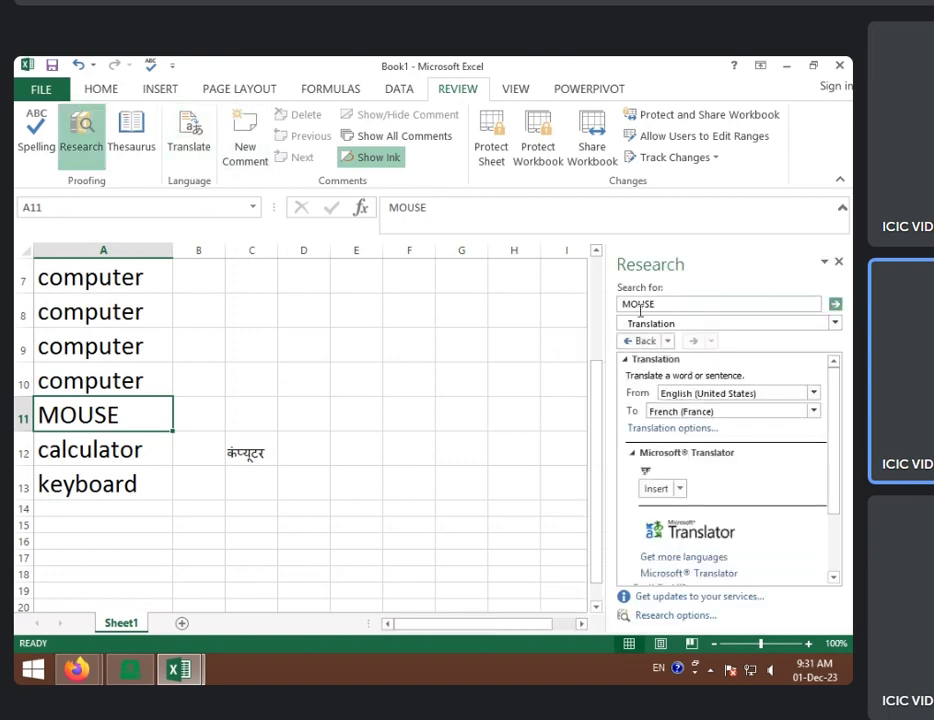
pyautogui.click(700, 411)
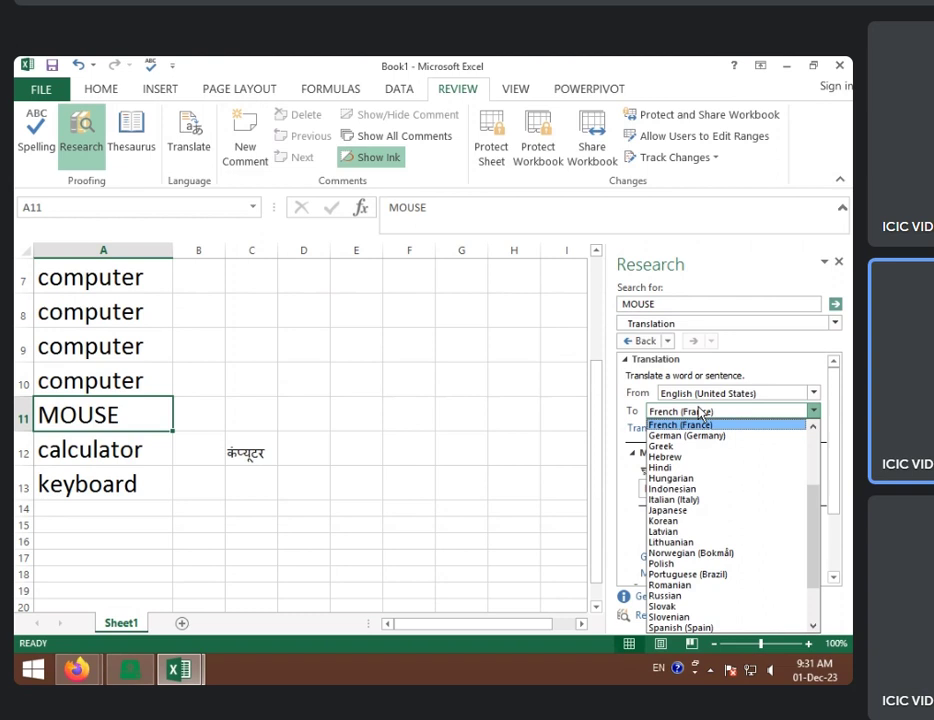
pyautogui.click(660, 467)
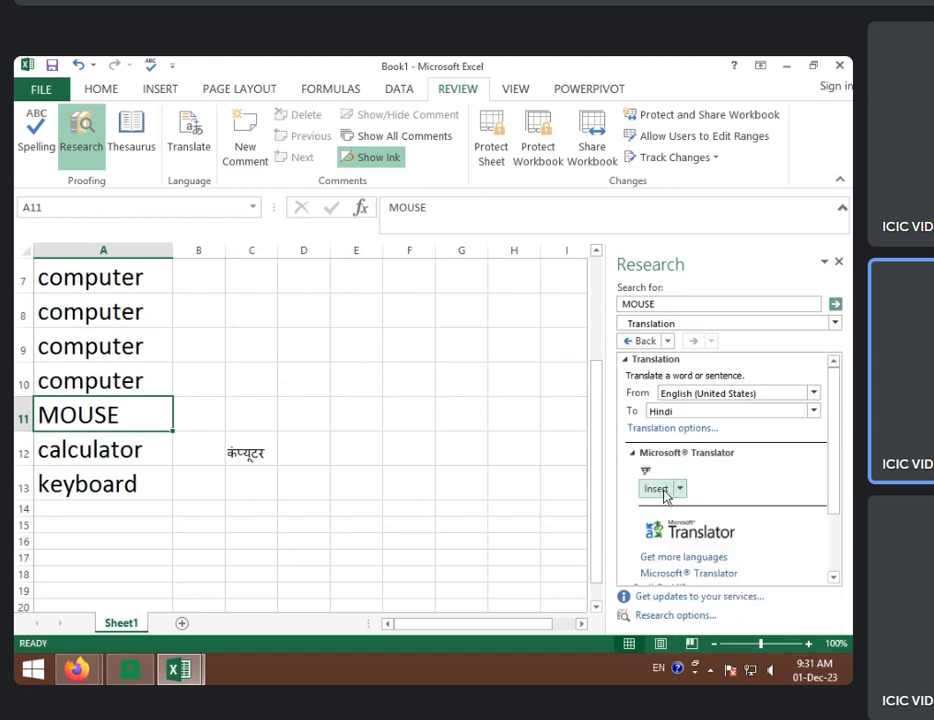
pyautogui.click(656, 489)
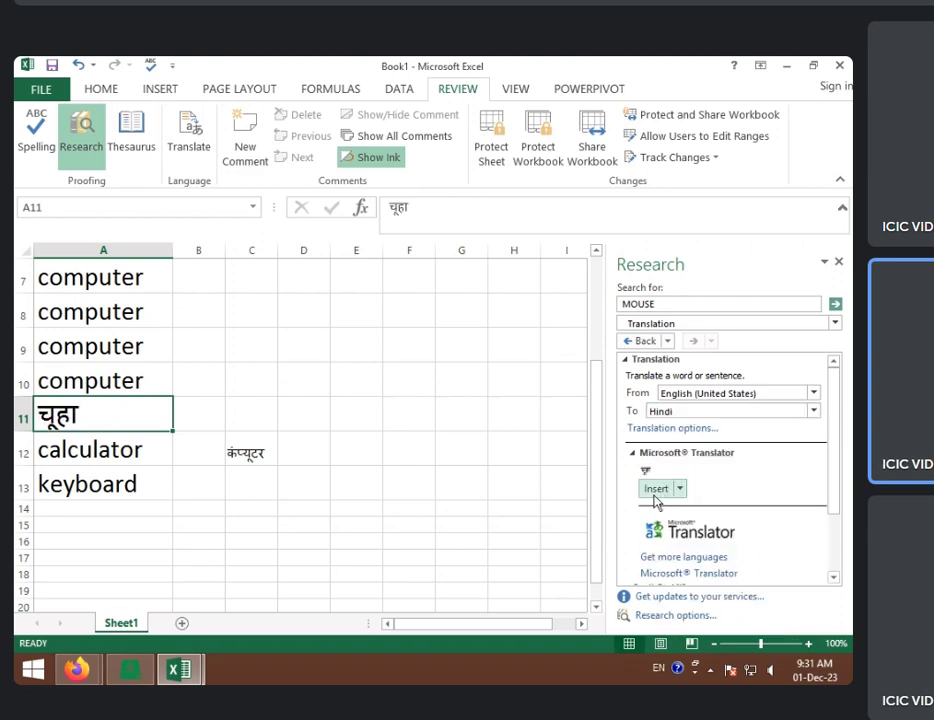
pyautogui.click(839, 263)
pyautogui.click(312, 522)
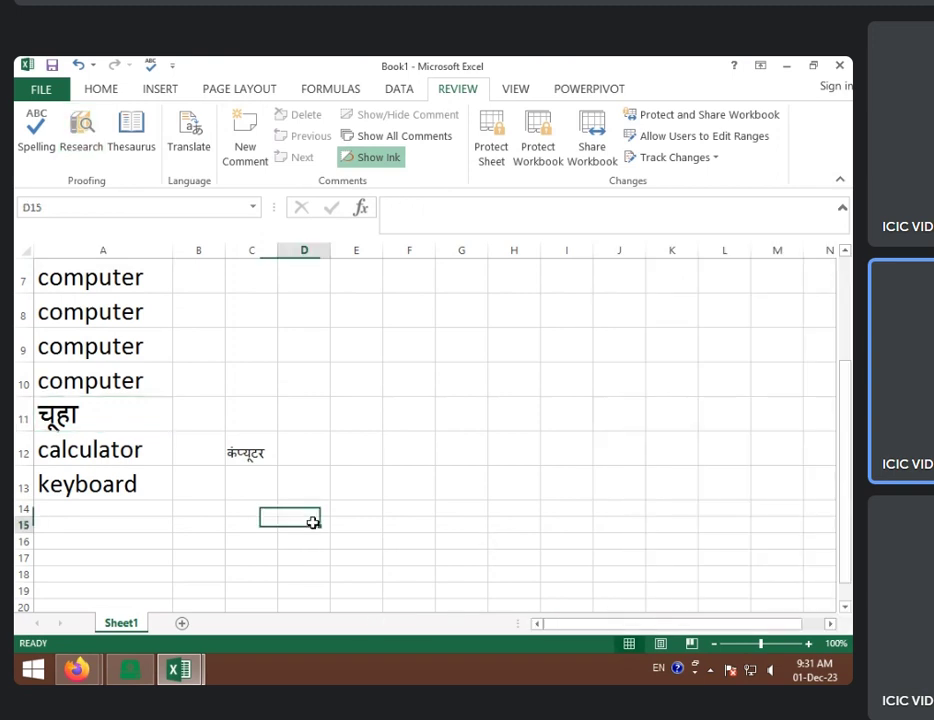